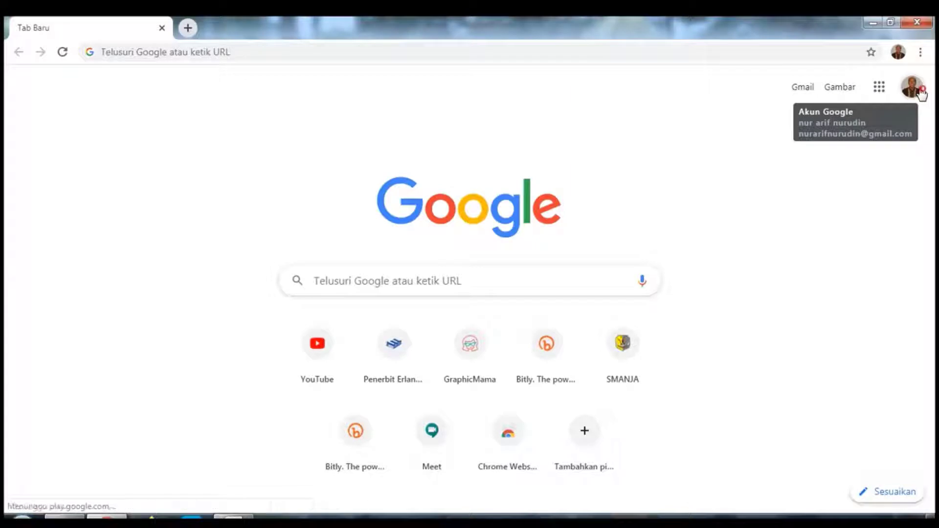
Step: Open Google Drive from the Google apps grid on Chrome's new tab page
left_click(881, 88)
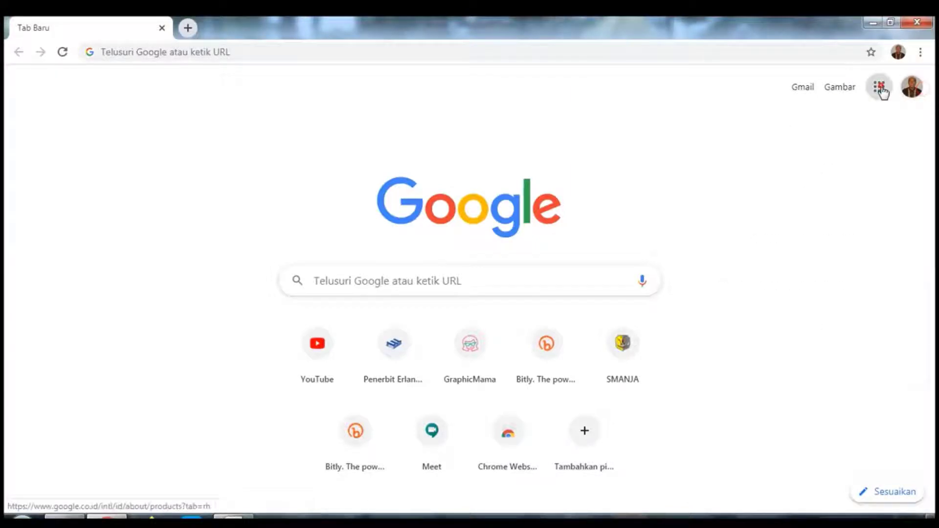
left_click(881, 89)
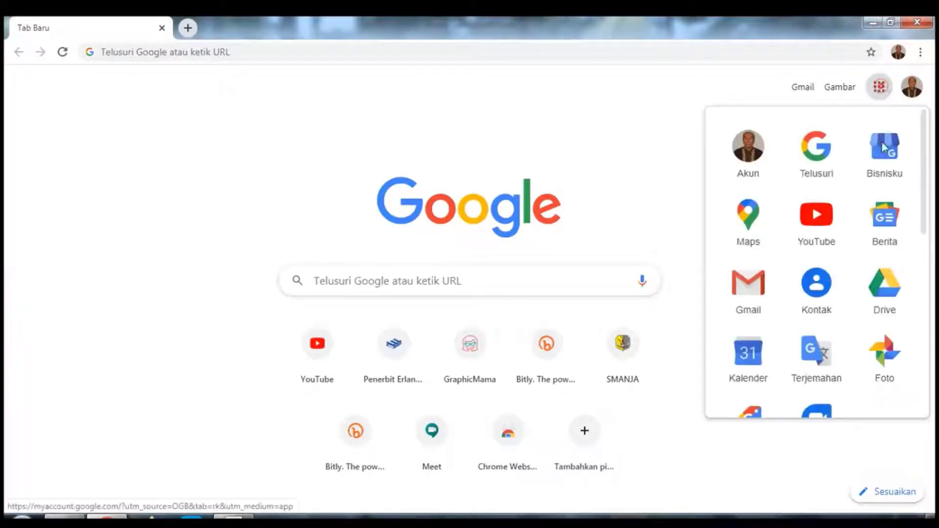
left_click(881, 303)
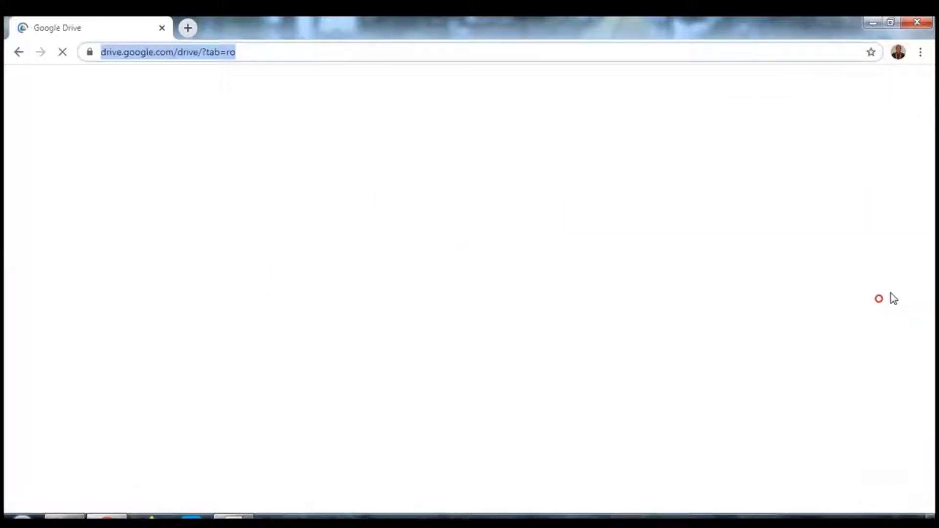
Step: Create a blank Google Form through Drive's New > More menu
left_click(45, 134)
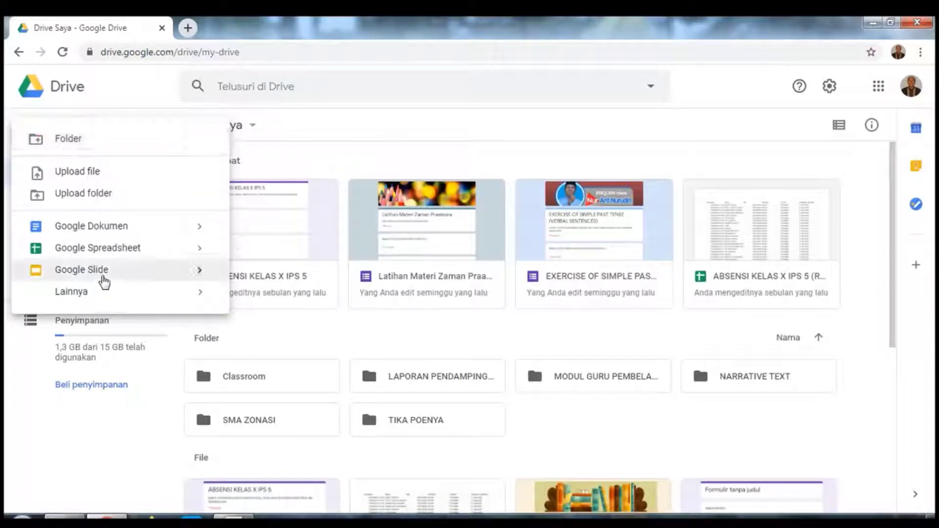
left_click(235, 302)
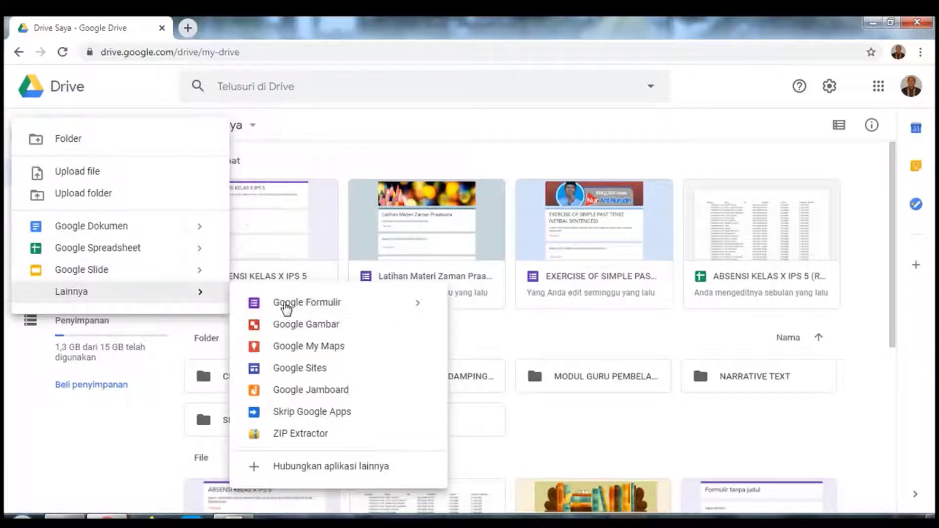
left_click(284, 303)
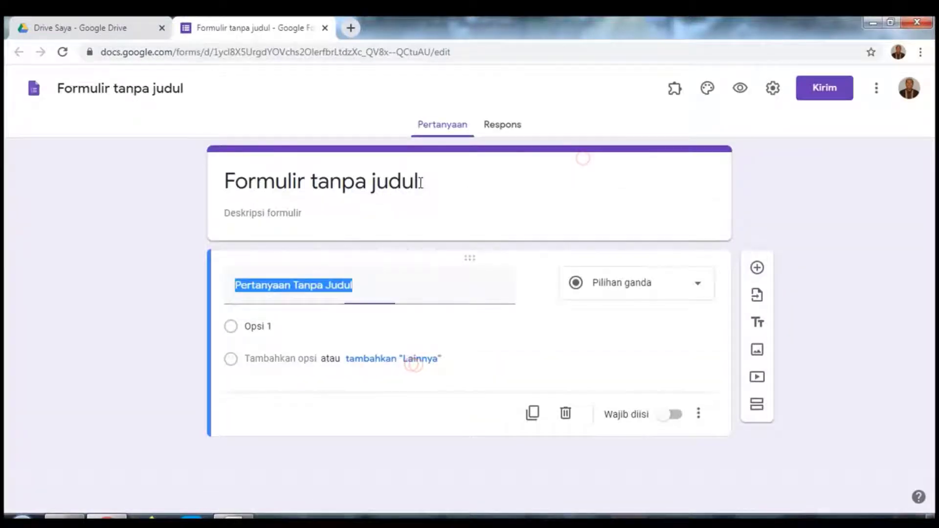
Step: Title the form 'BUKU AMALIYAH RAMADAN KELAS X IPS'
left_click(420, 181)
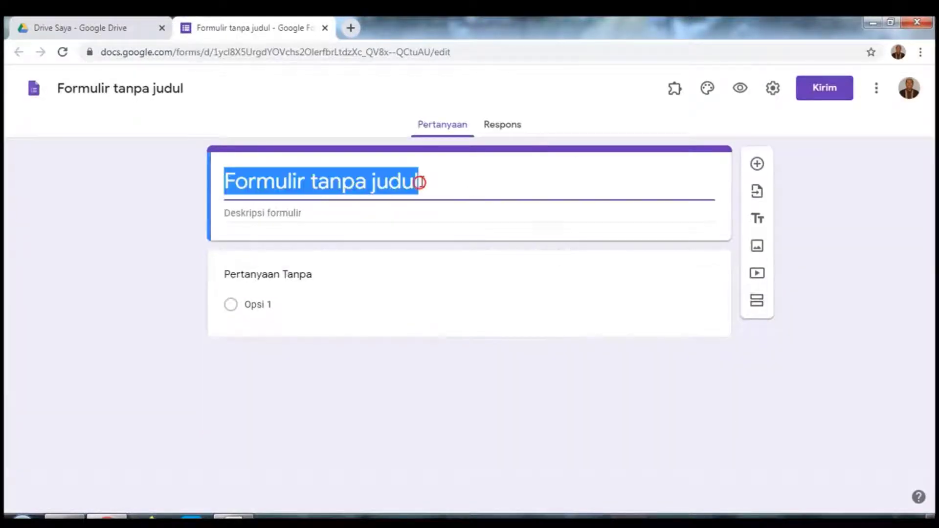
type("b")
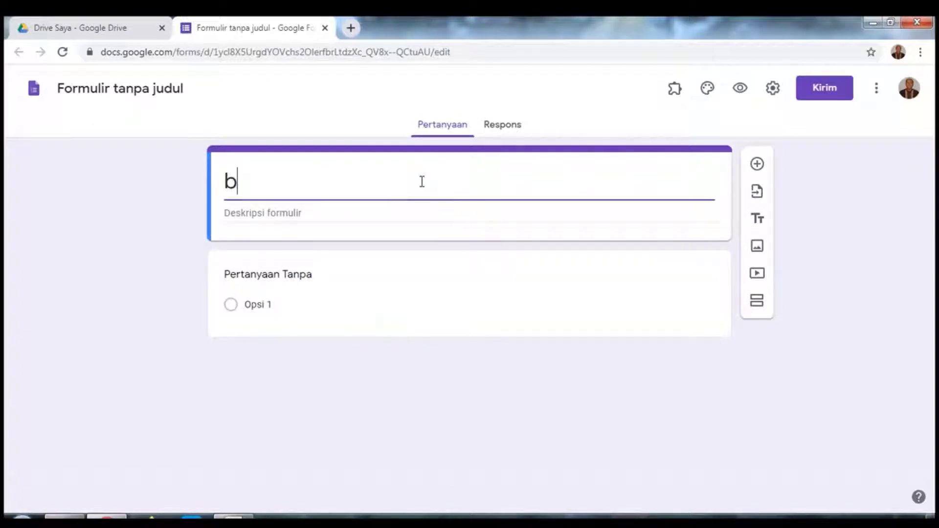
key("BackSpace")
type("BU")
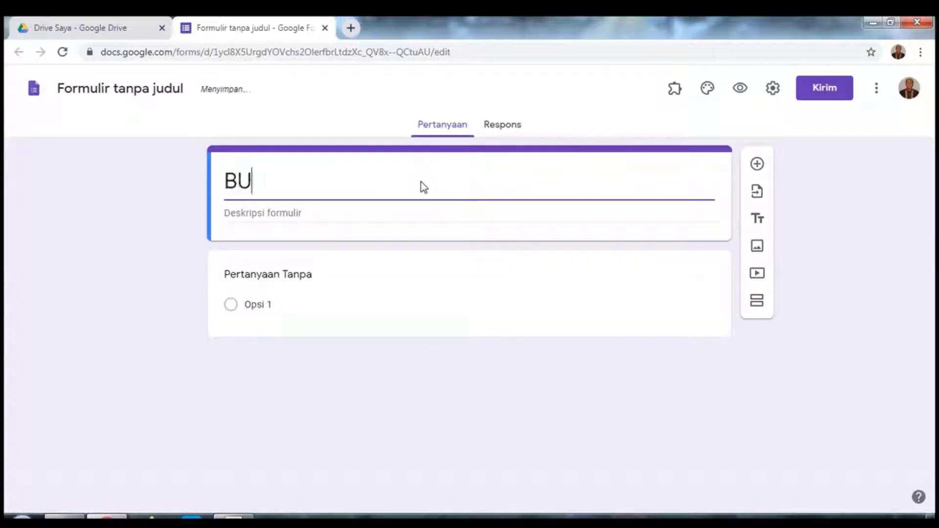
type("U")
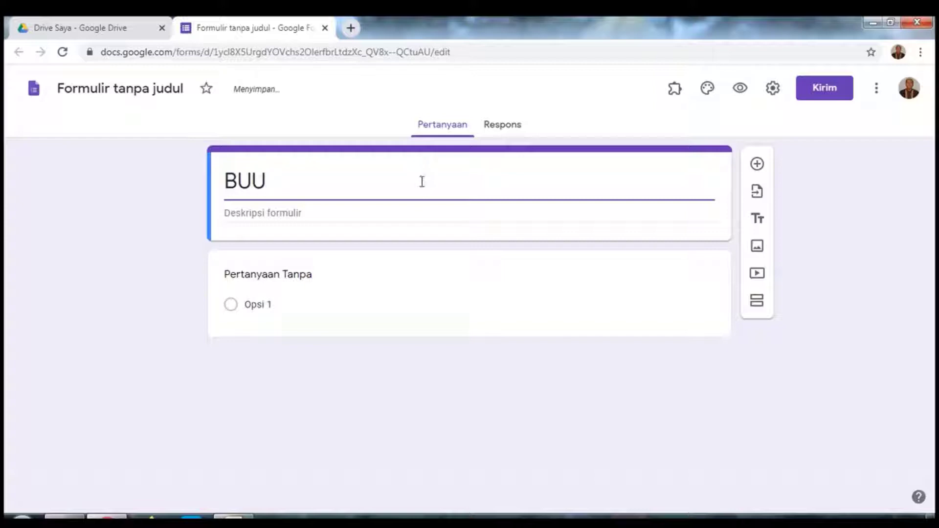
key("BackSpace")
type("KU AMALIYAH")
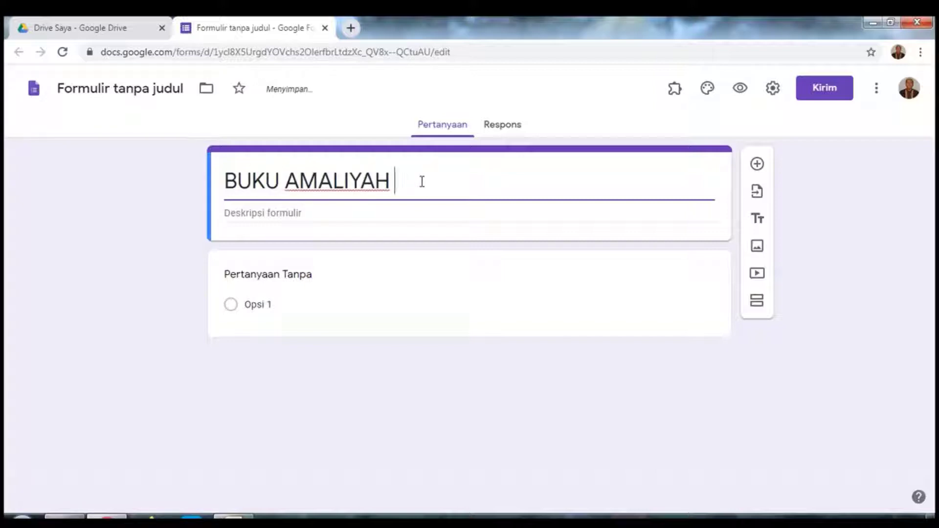
type(" RAMADA")
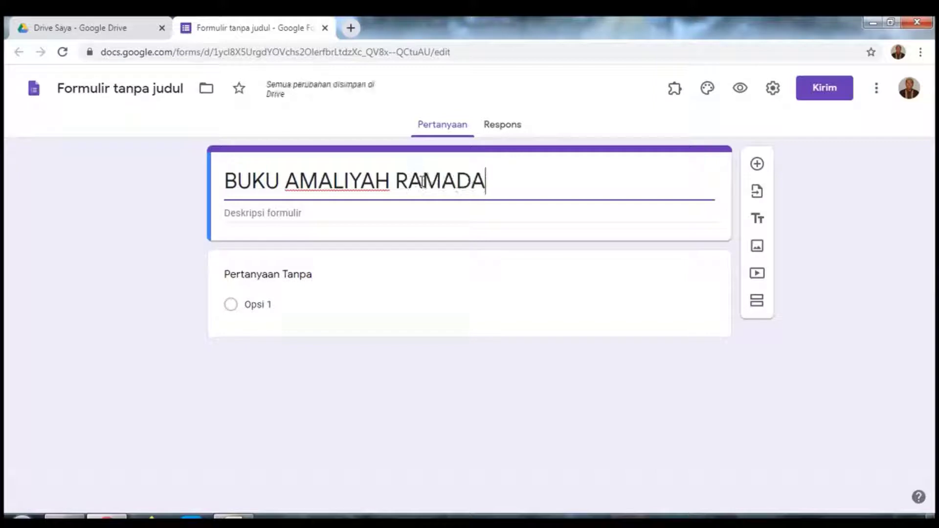
type("N KELAS ")
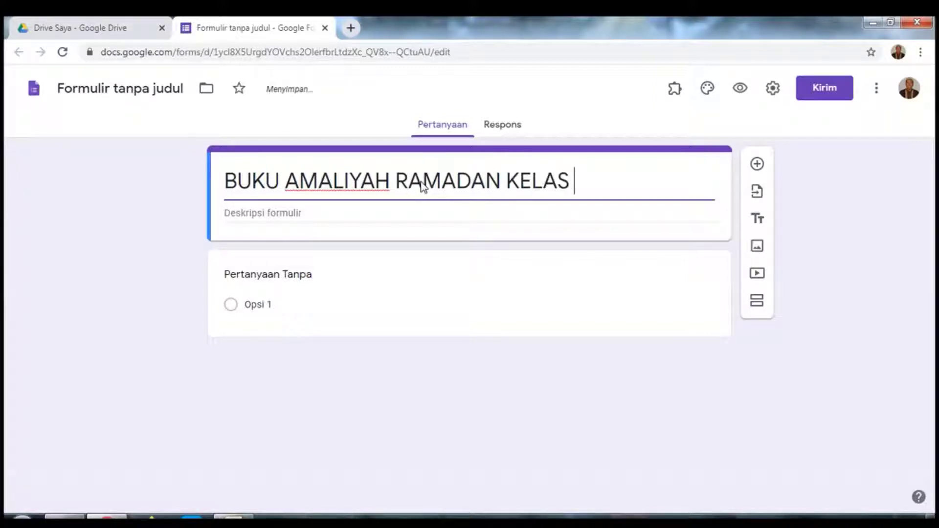
type("X IPS")
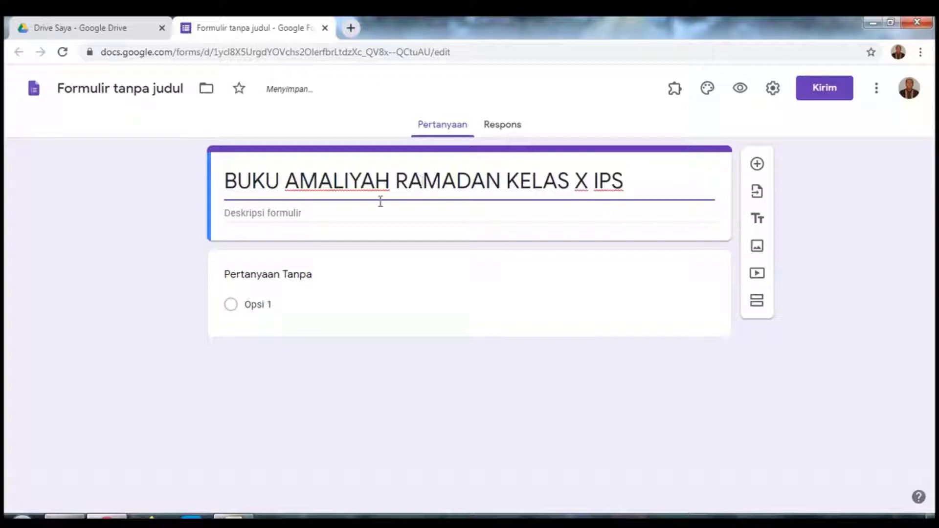
Step: Paste the prepared Ramadan-activity text into the form description
left_click(332, 214)
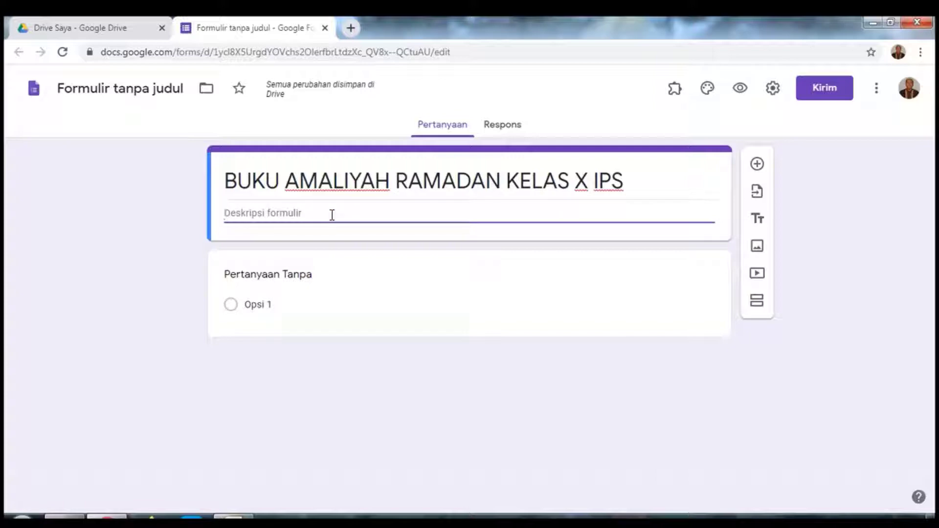
type("tORMUL")
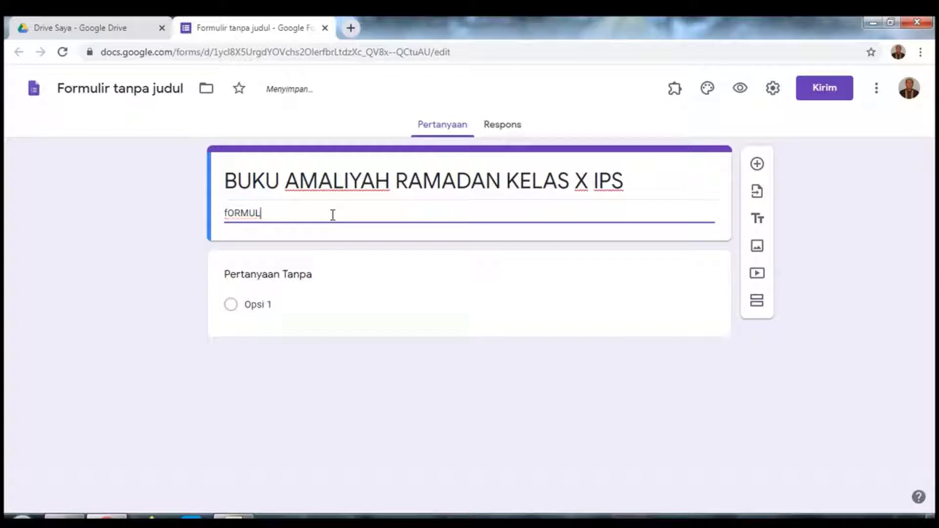
key("ctrl+a")
type("Formulir ini digunakan sebagai panduan kegiatan anda selama bulan Ramadan berlangsung, mohon diisi sesuai dengan petunjuk dan harap dikerjakan kemudian dikumpulkan maksimal pukul 22.00 WIB. Anda hanya akan bisa mengakses formulir ini satu kali, maka mohon isi dengan sebaik mungkin. Jazakallah katsiro.")
Step: Rename the first question 'NAMA' and make it a short-answer question
left_click(326, 297)
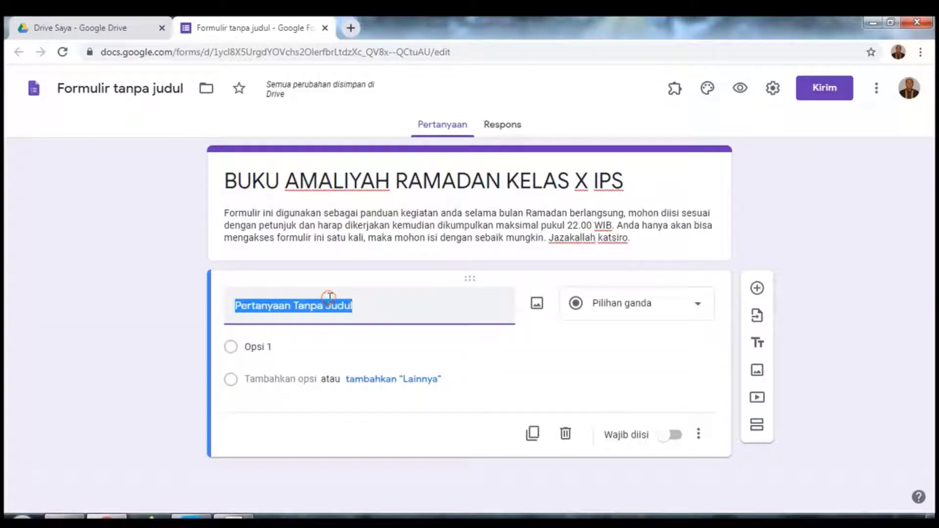
type("n")
key("BackSpace")
type("NAMA")
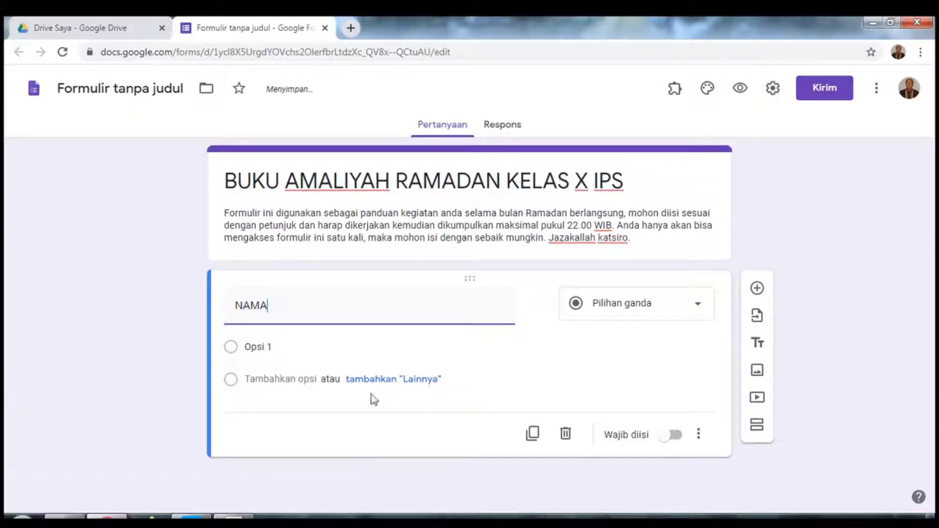
left_click(629, 303)
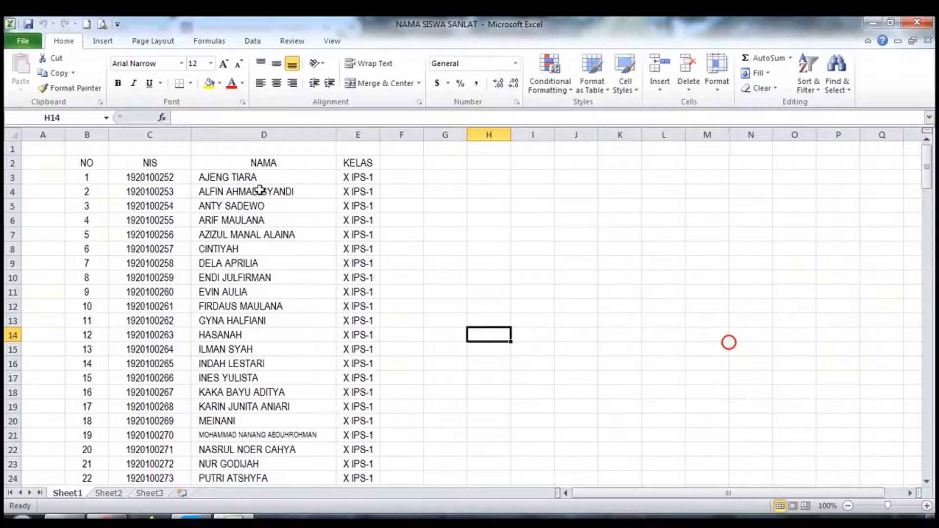
Step: Copy the student names in Excel cells D3 to D179 and return to the form
left_click(234, 180)
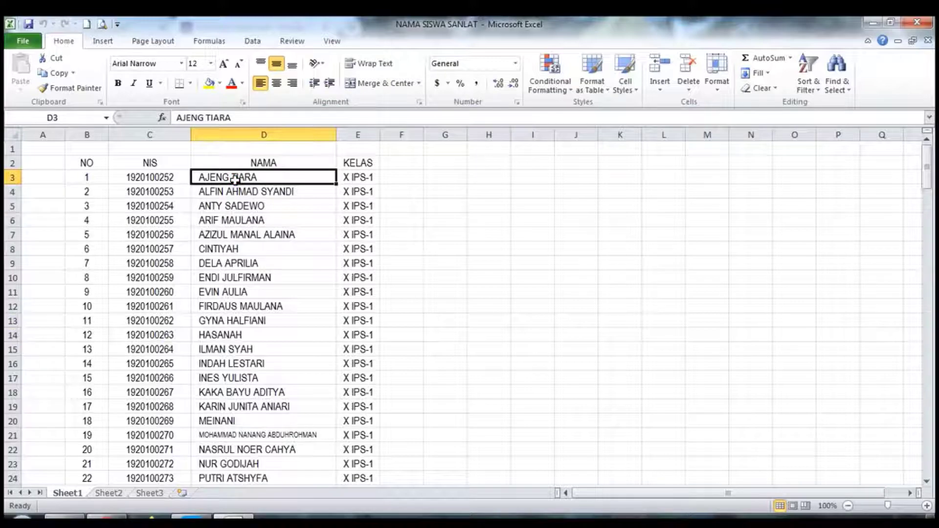
key("shift+Down")
key("shift+Down")
key("shift+Down")
key("shift+Down")
key("shift+Down")
key("shift+Down")
key("shift+Down")
key("shift+Down")
key("shift+Down")
key("shift+Down")
key("shift+Down")
key("shift+Down")
key("shift+Down")
key("shift+Down")
key("shift+Down")
key("shift+Down")
key("shift+Down")
key("shift+Down")
key("shift+Down")
key("shift+Down")
key("shift+Down")
key("shift+Down")
key("shift+Down")
key("shift+Down")
key("shift+Down")
key("shift+Down")
key("shift+Down")
key("shift+Down")
key("shift+Down")
key("shift+Down")
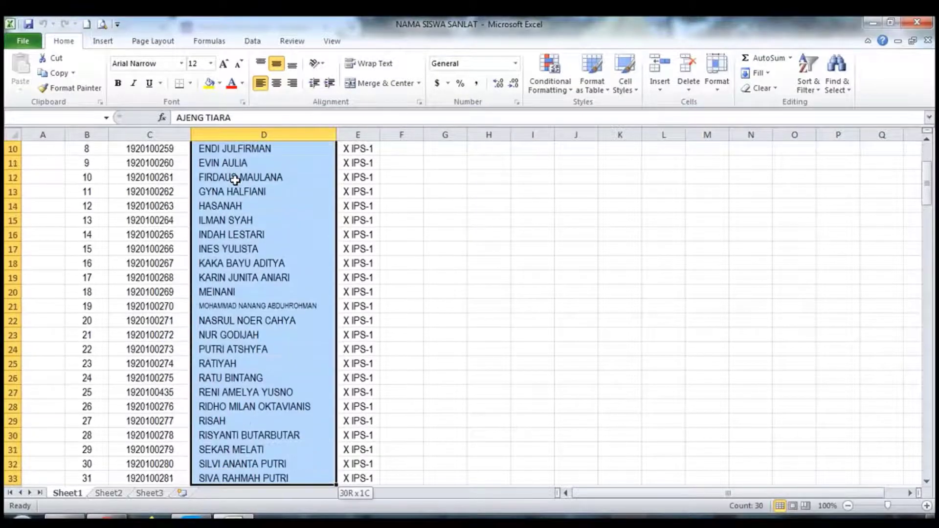
key("shift+Down")
key("shift+Down")
key("shift+Down")
key("shift+Down")
key("shift+Down")
key("shift+Down")
key("shift+Down")
key("shift+Down")
key("shift+Down")
key("shift+Down")
key("shift+Down")
key("shift+Down")
key("shift+Down")
key("shift+Down")
key("shift+Down")
key("shift+Down")
key("shift+Down")
key("shift+Down")
key("shift+Down")
key("shift+Down")
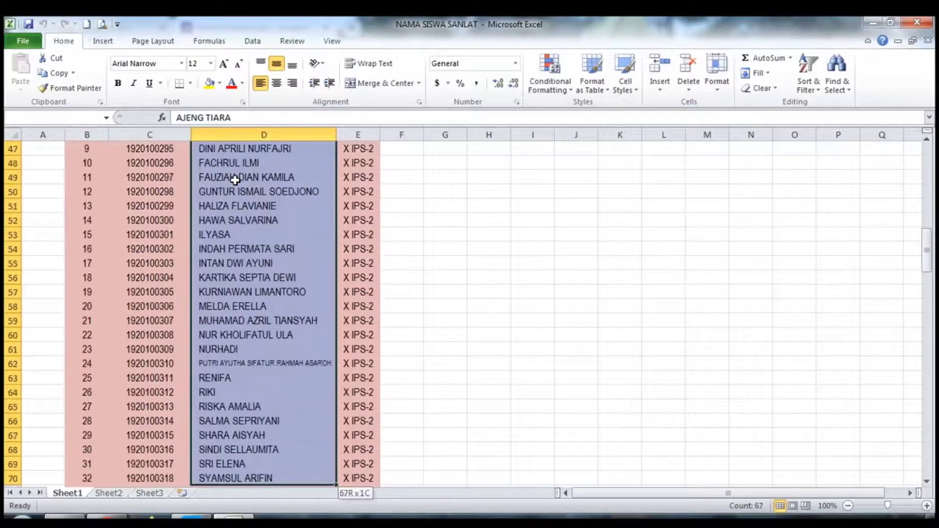
key("shift+Down")
key("shift+Down")
key("shift+Down")
key("shift+Down")
key("shift+Down")
key("shift+Down")
key("shift+Down")
key("shift+Down")
key("shift+Down")
key("shift+Down")
key("shift+Down")
key("shift+Down")
key("shift+Down")
key("shift+Down")
key("shift+Down")
key("shift+Down")
key("shift+Down")
key("shift+Down")
key("shift+Down")
key("shift+Down")
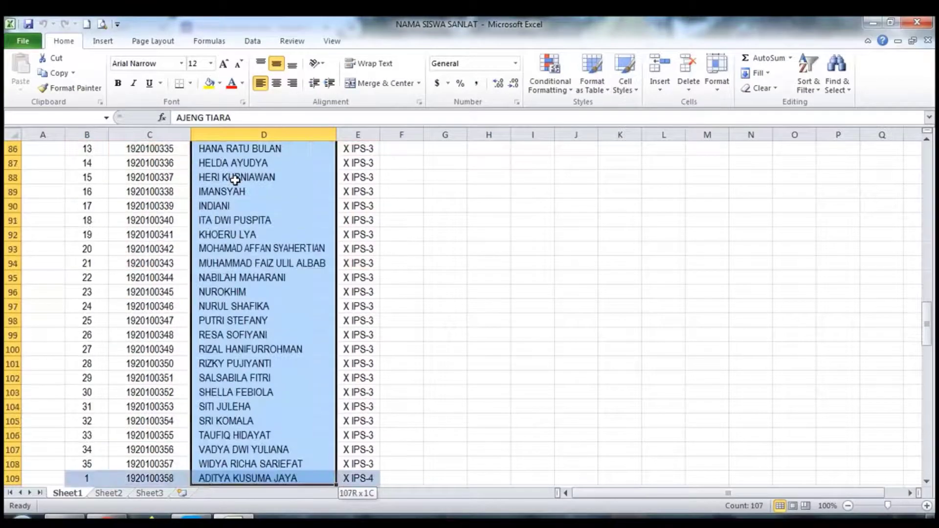
key("shift+Down")
key("shift+Down")
key("shift+Down")
key("shift+Down")
key("shift+Down")
key("shift+Down")
key("shift+Down")
key("shift+Down")
key("shift+Down")
key("shift+Down")
key("shift+Down")
key("shift+Down")
key("shift+Down")
key("shift+Down")
key("shift+Down")
key("shift+Down")
key("shift+Down")
key("shift+Down")
key("shift+Down")
key("shift+Down")
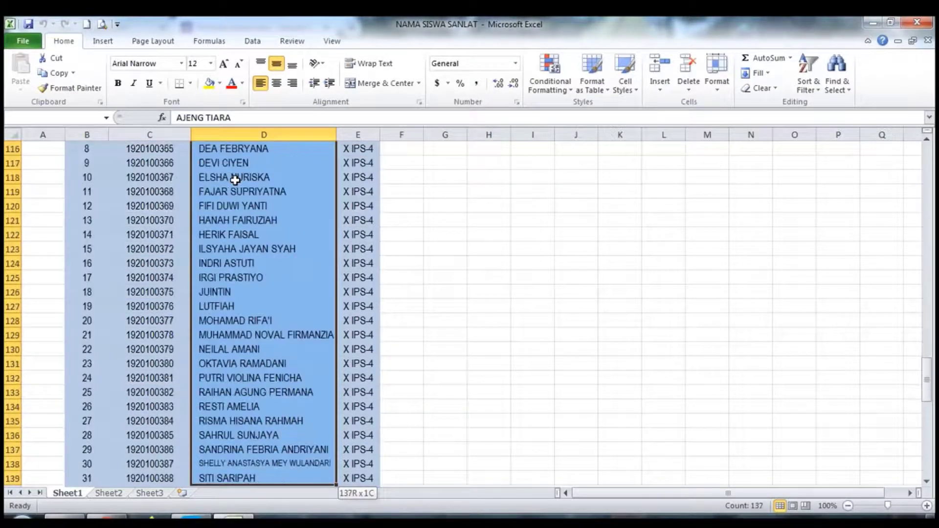
key("shift+Down")
key("shift+Down")
key("shift+Down")
key("shift+Down")
key("shift+Down")
key("shift+Down")
key("shift+Down")
key("shift+Down")
key("shift+Down")
key("shift+Down")
key("shift+Down")
key("shift+Down")
key("shift+Down")
key("shift+Down")
key("shift+Down")
key("shift+Down")
key("shift+Down")
key("shift+Down")
key("shift+Down")
key("shift+Down")
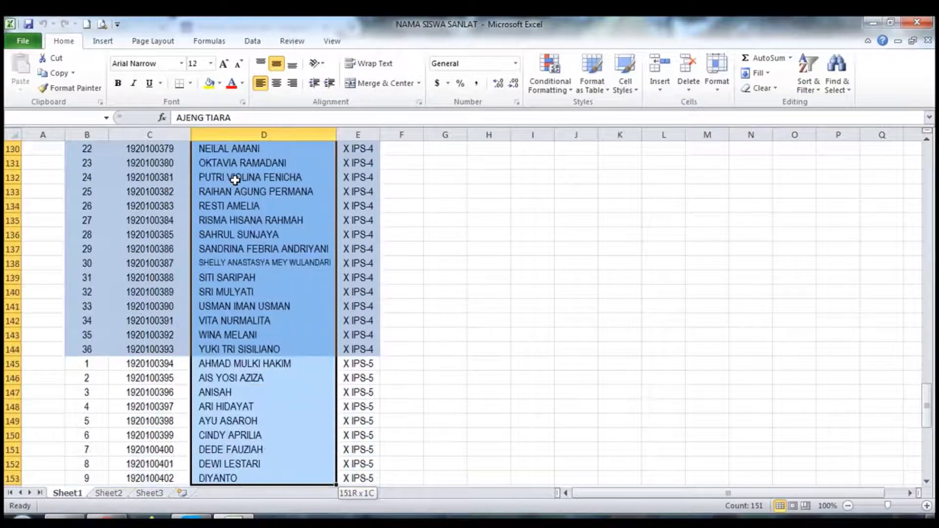
key("shift+Down")
key("shift+Down")
key("shift+Down")
key("shift+Down")
key("shift+Down")
key("shift+Down")
key("shift+Down")
key("shift+Down")
key("shift+Down")
key("shift+Down")
key("shift+Down")
key("shift+Down")
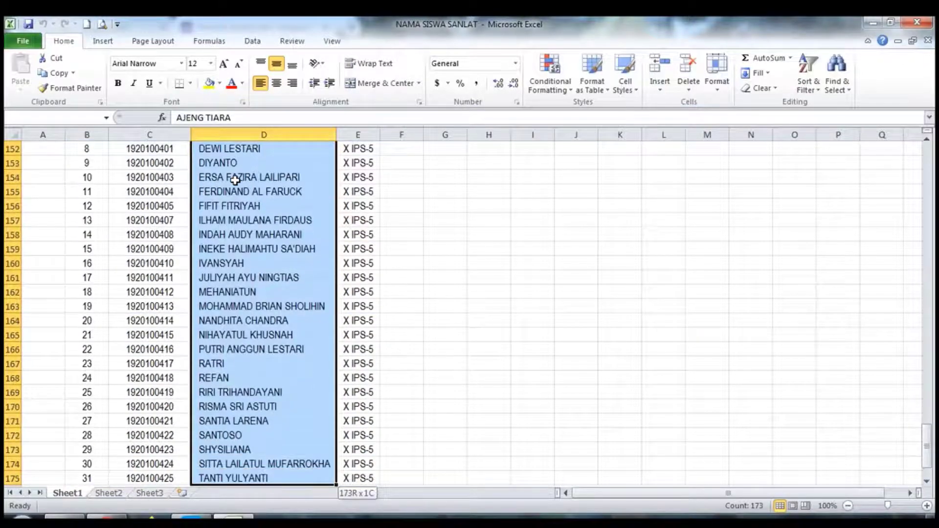
key("shift+Down")
key("shift+Down")
key("shift+Down")
key("shift+Down")
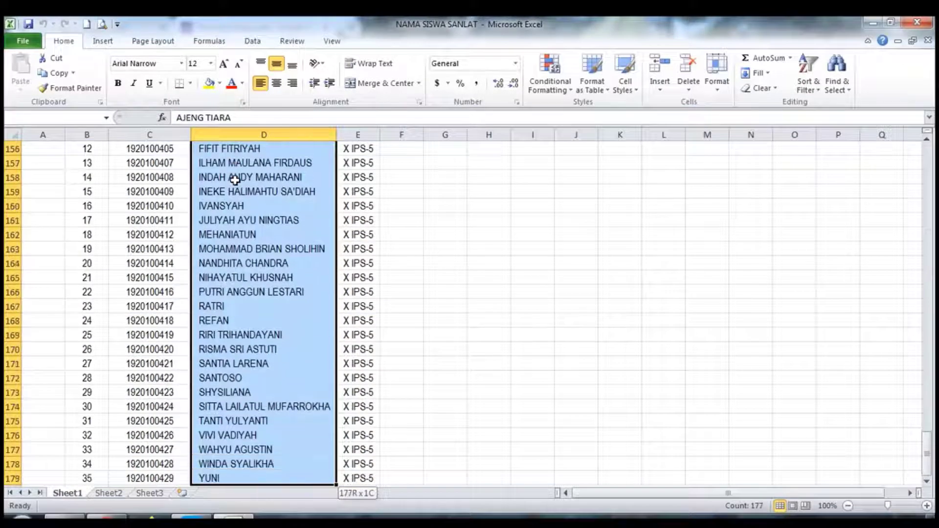
key("ctrl+c")
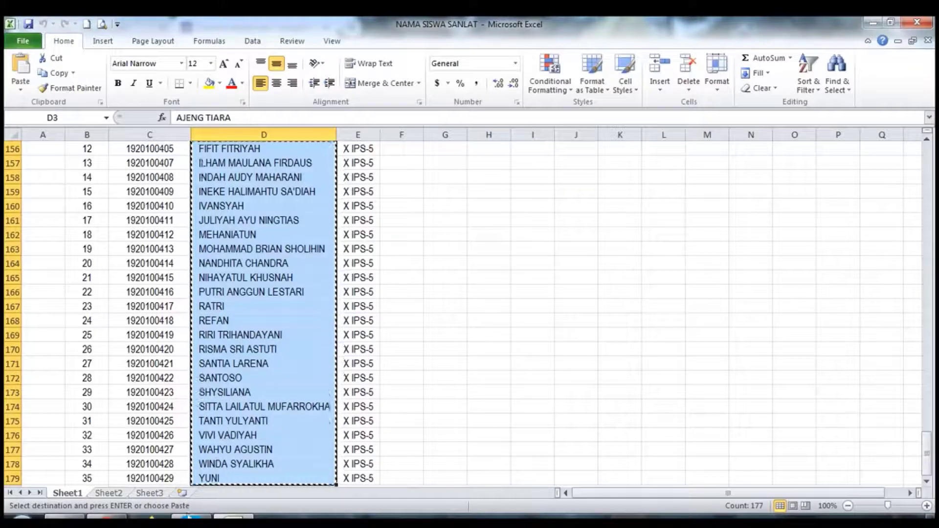
key("alt+Tab")
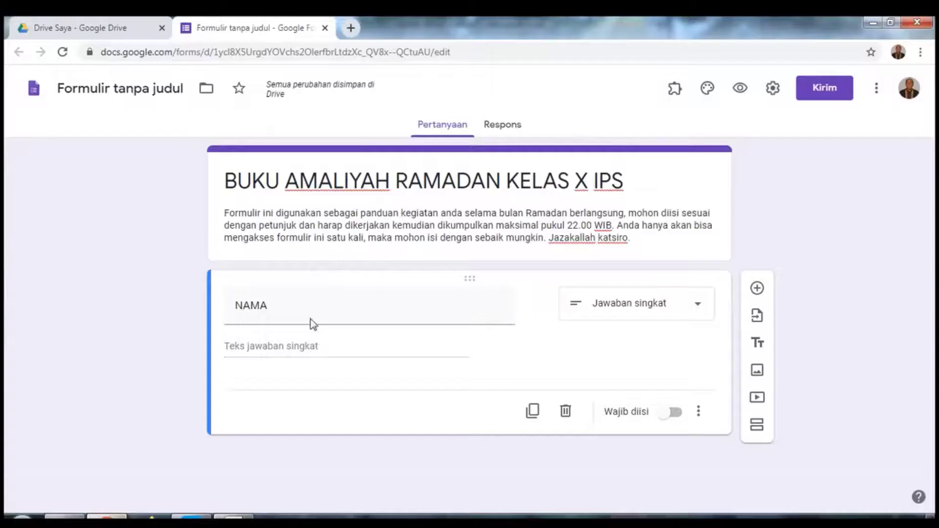
Step: Make NAMA a required drop-down holding the 177 pasted student names, then add a question
left_click(635, 303)
left_click(604, 454)
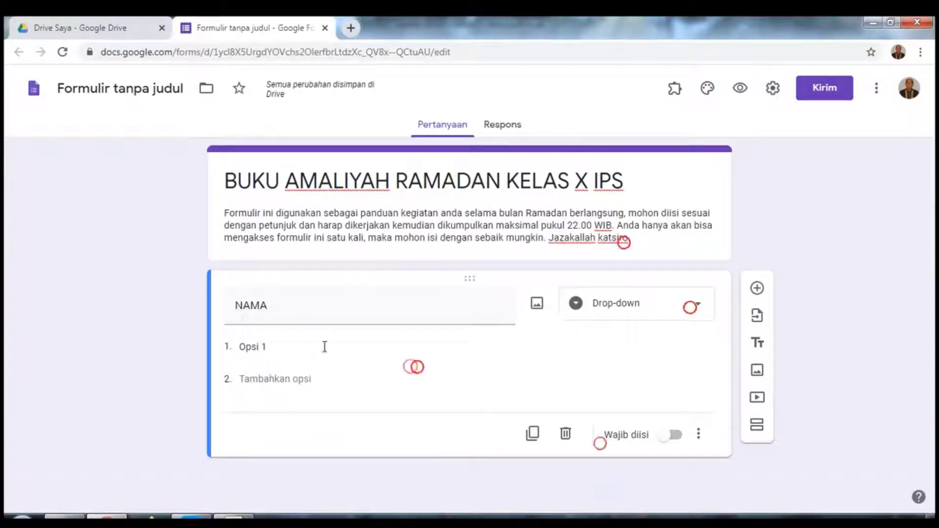
left_click(293, 347)
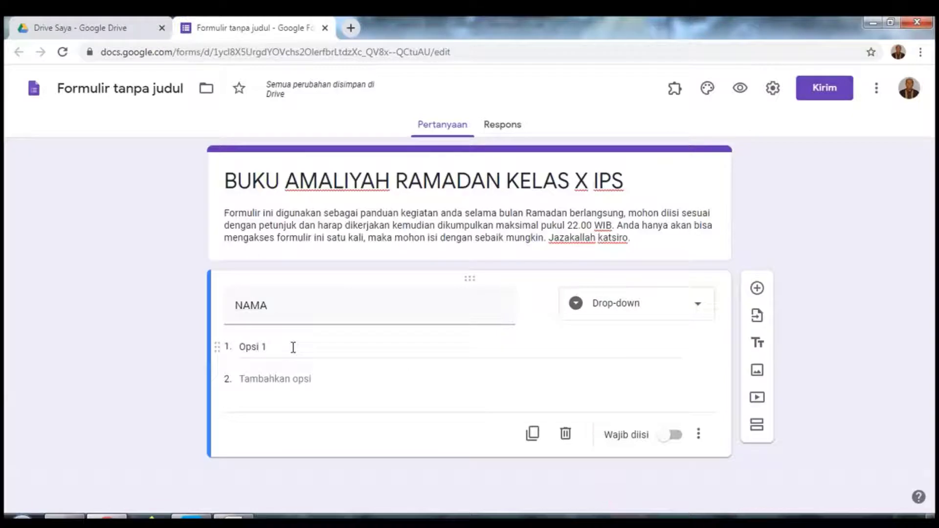
right_click(293, 347)
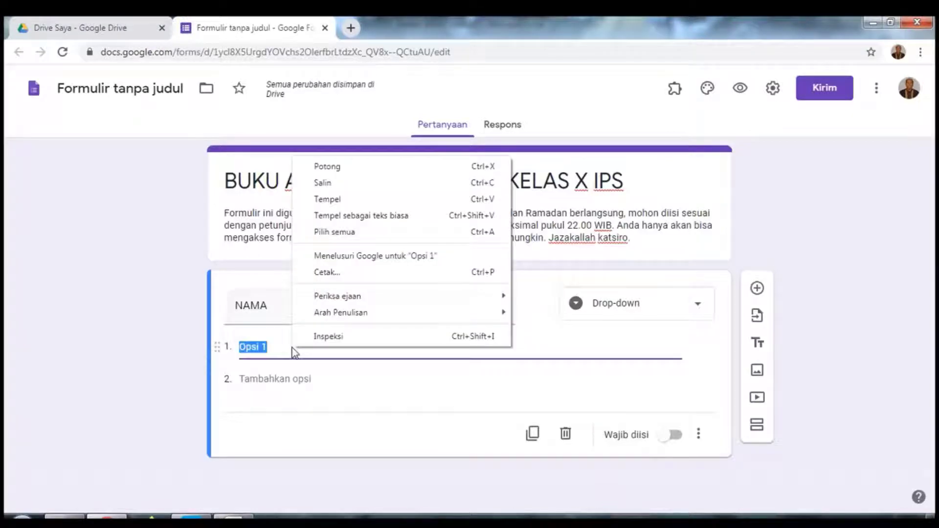
left_click(344, 203)
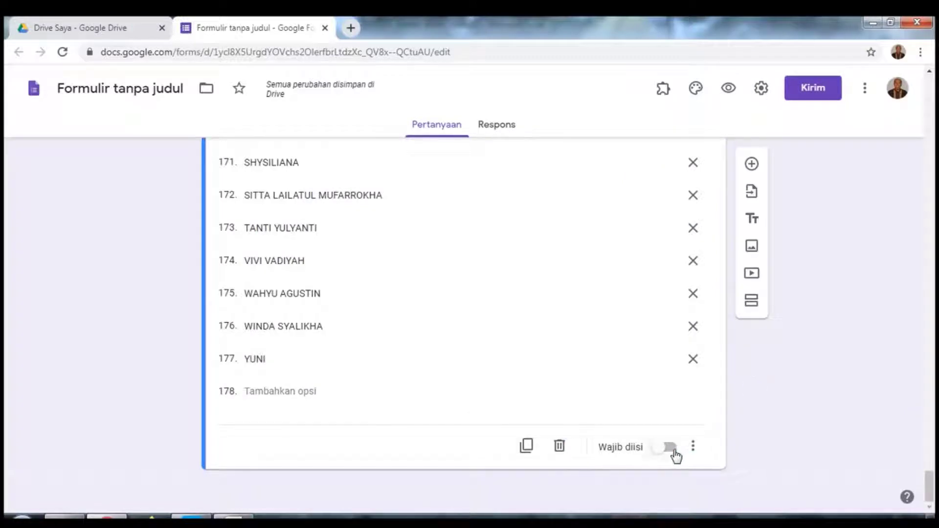
left_click(674, 448)
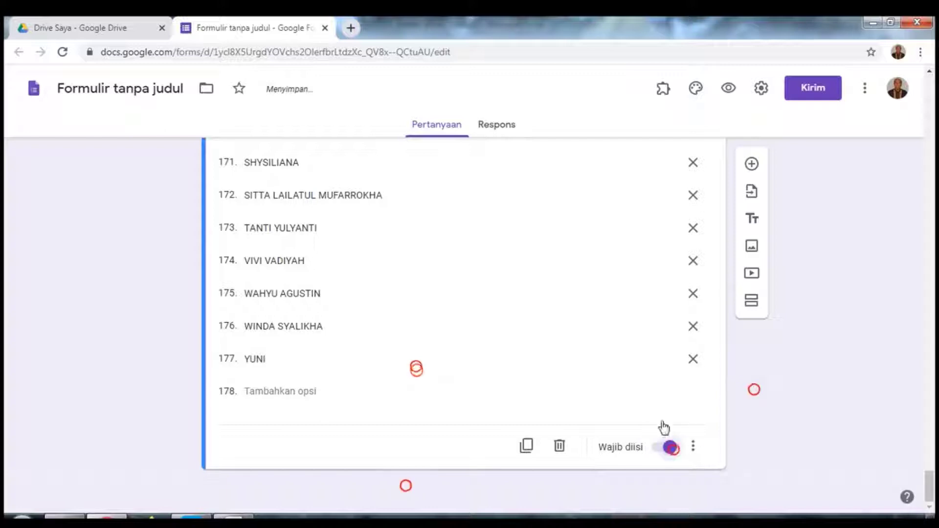
left_click(752, 164)
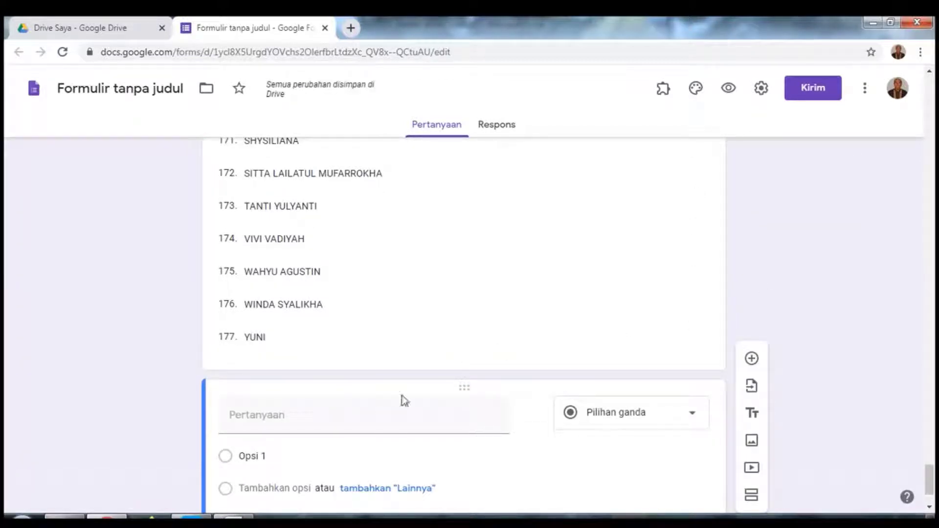
Step: Title the new question 'KELAS' and make it a drop-down
left_click(348, 427)
type("k")
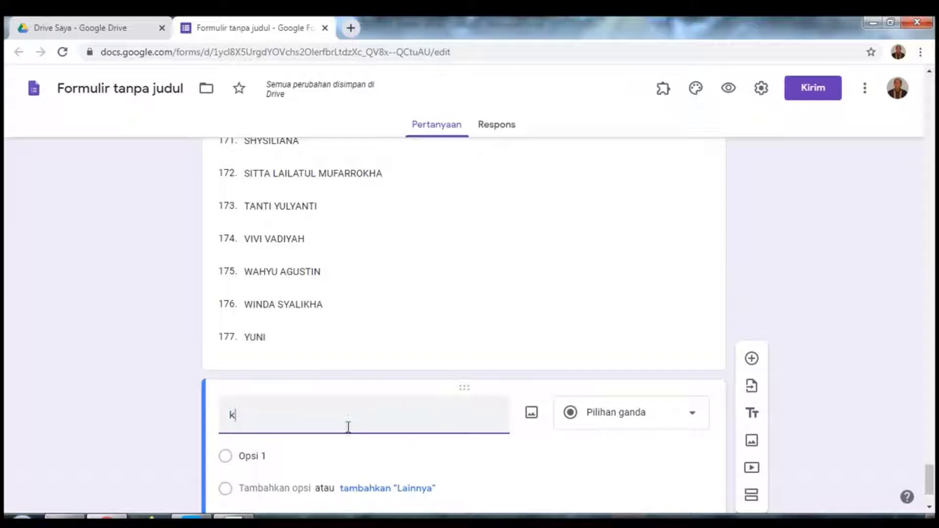
key("BackSpace")
type("KELAS")
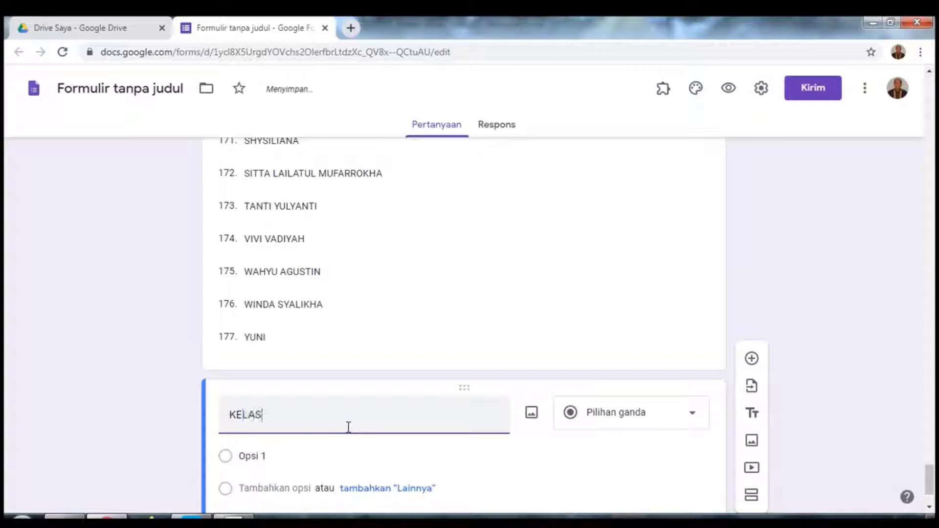
left_click(684, 417)
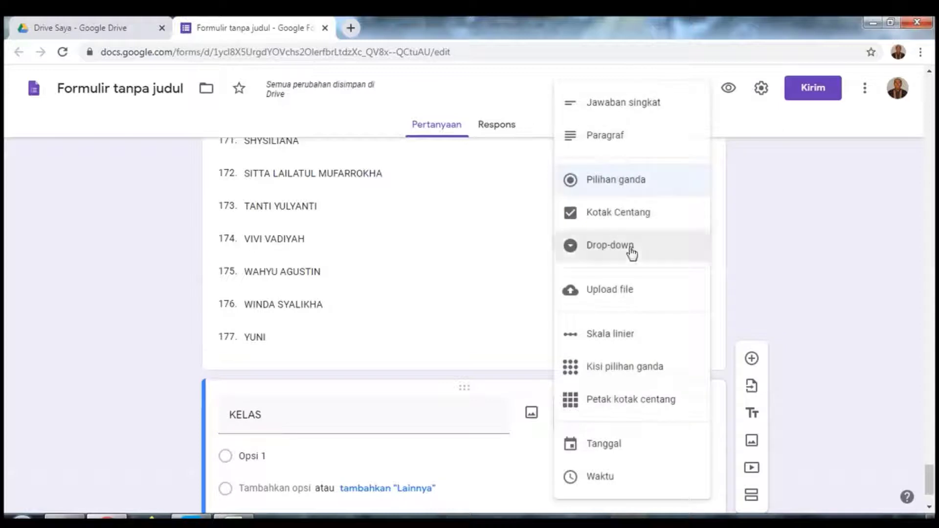
left_click(631, 250)
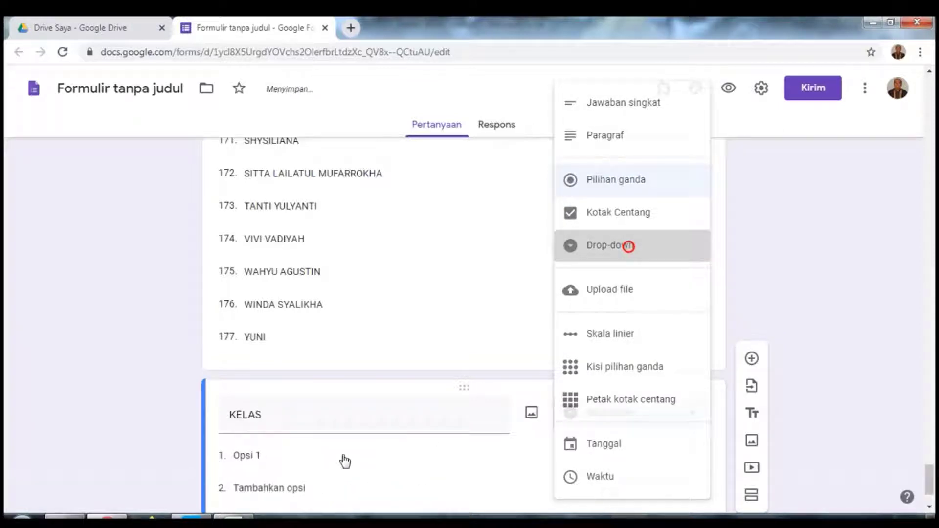
Step: Enter class options X IPS-1 to X IPS-5 and make KELAS required
left_click(281, 461)
type("X")
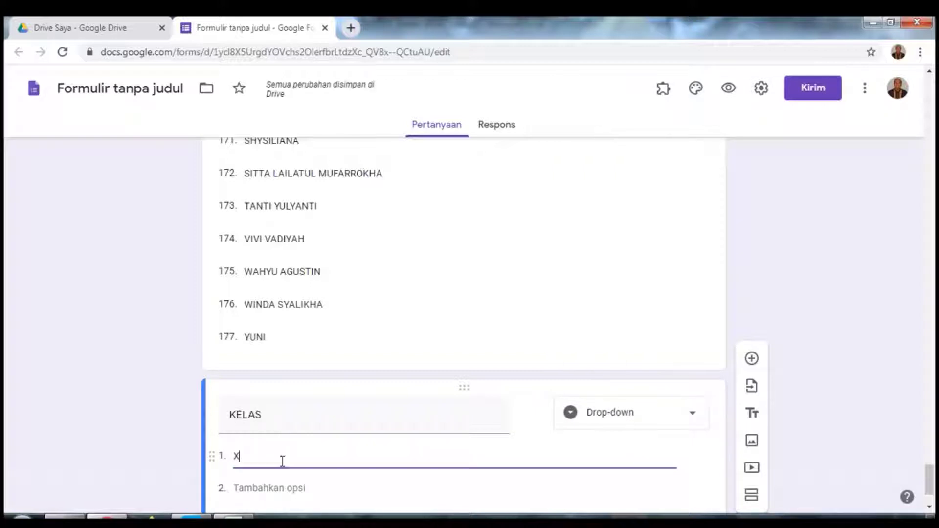
type(" IPS-")
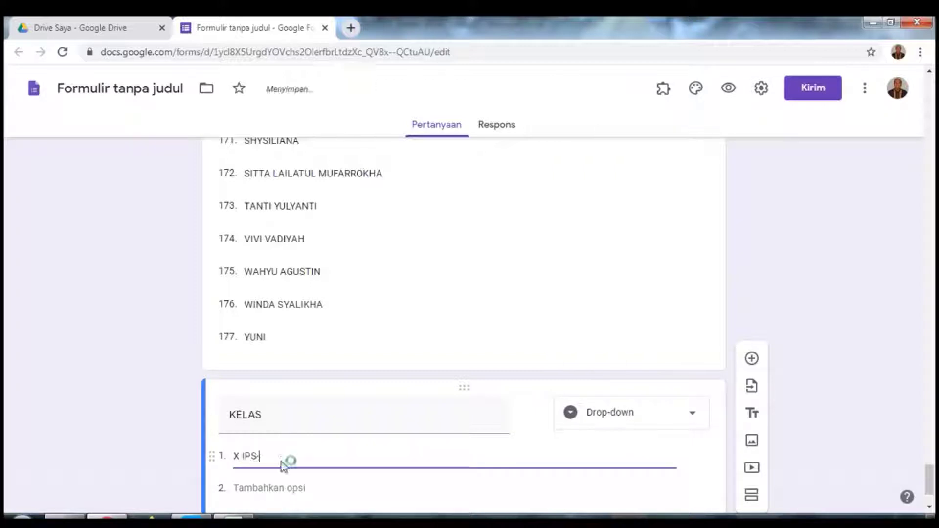
key("ctrl+v")
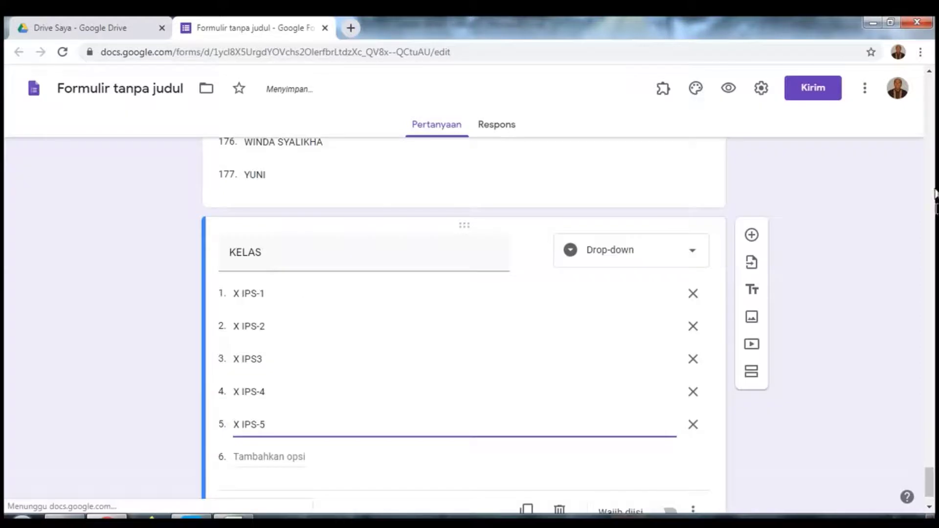
scroll(699, 435, "down", 1)
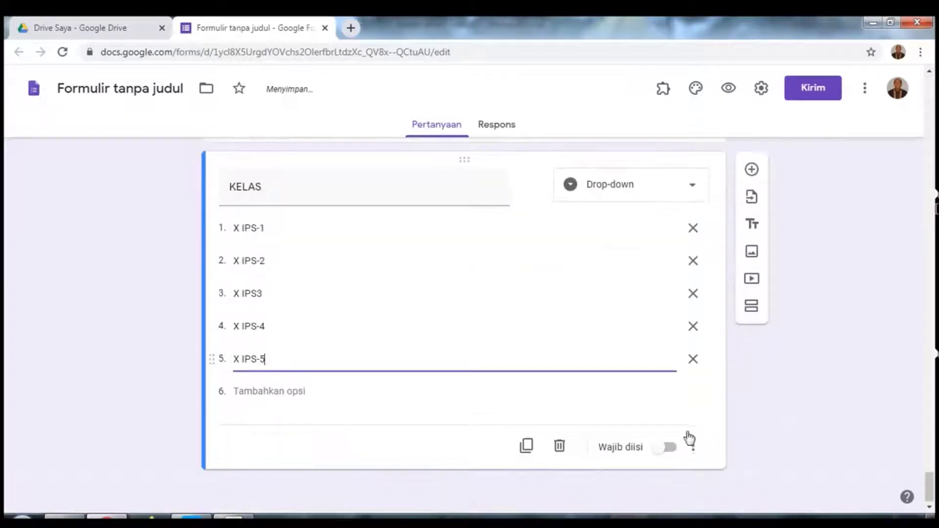
left_click(670, 448)
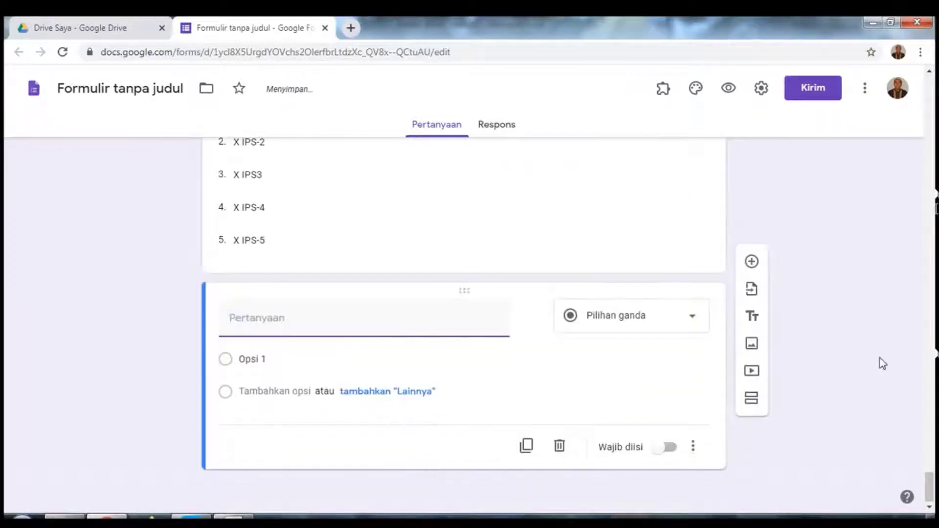
Step: Title the next question 'TANGGAL KEGIATAN' and make it a drop-down
type("TANGGA")
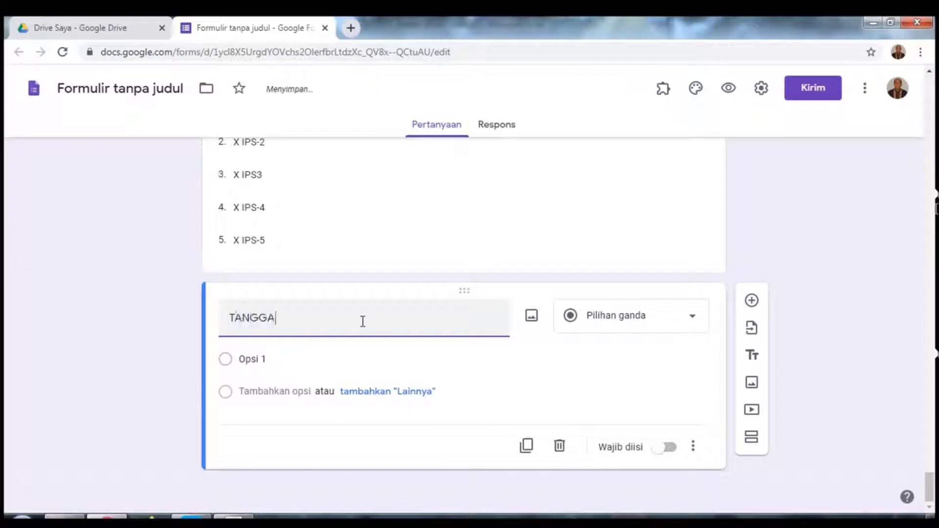
type("L KEGIATAN")
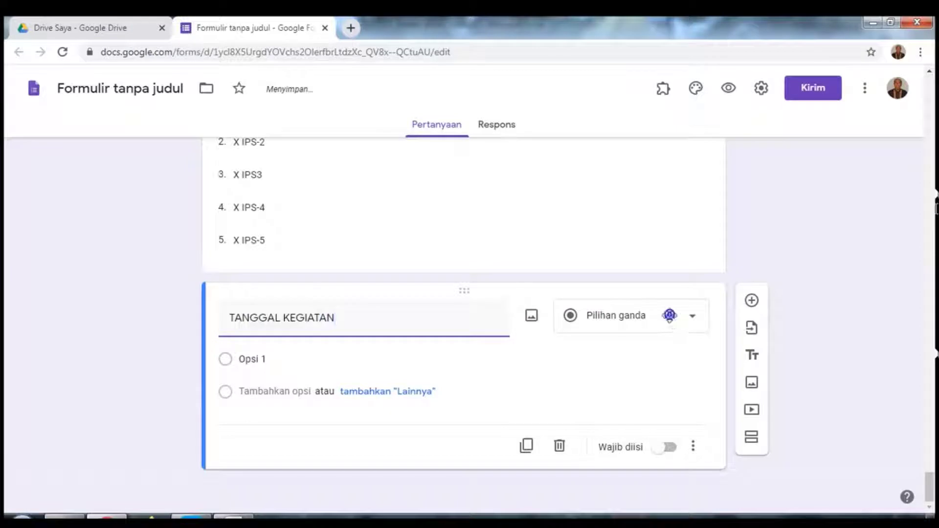
left_click(669, 315)
left_click(643, 360)
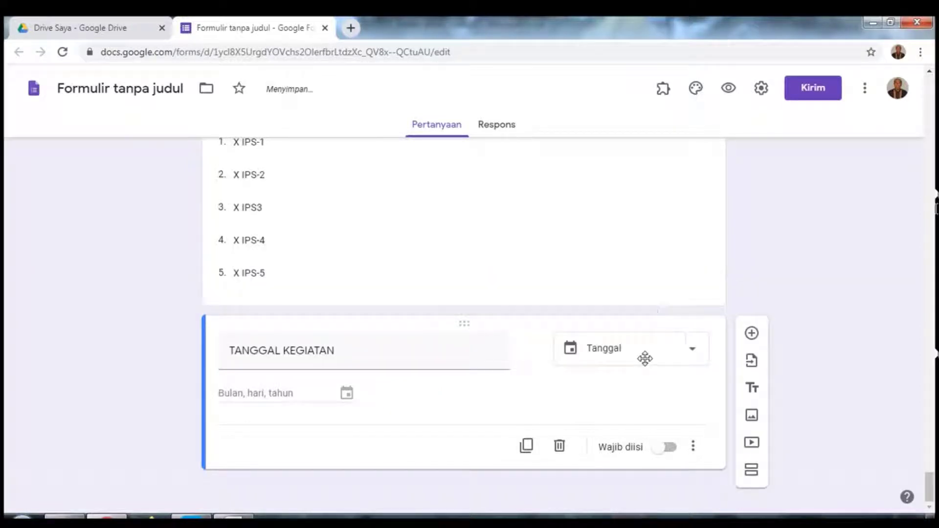
left_click(663, 358)
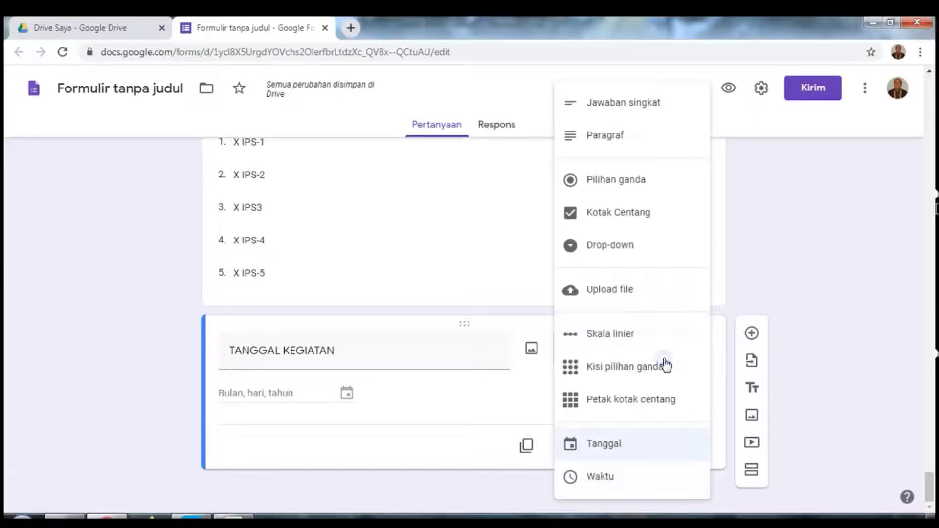
left_click(608, 247)
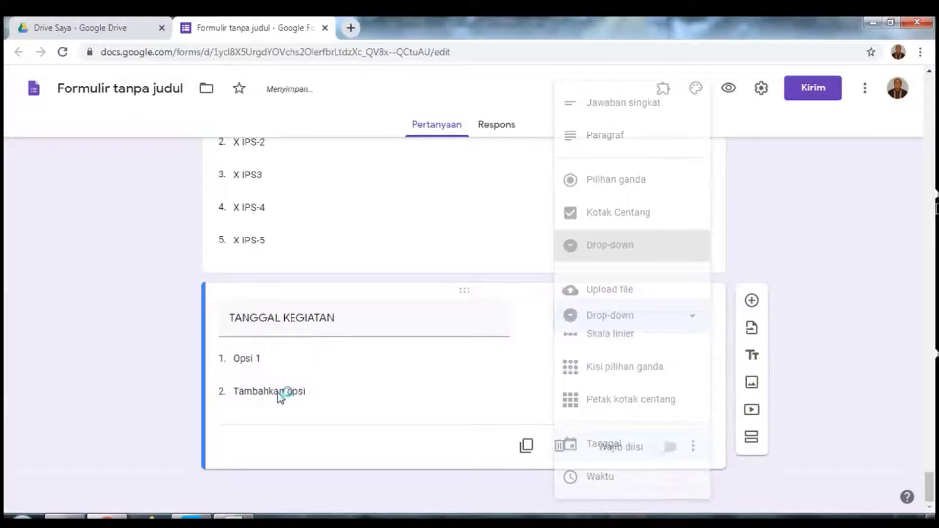
Step: List options 27 to 30 April 2020, make the question required, and add another question
left_click(253, 352)
double_click(250, 357)
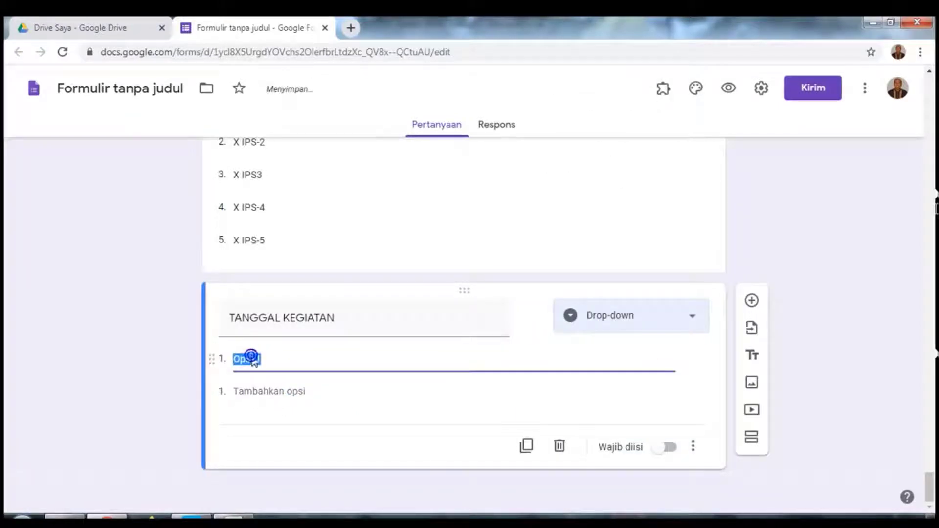
type("27 ")
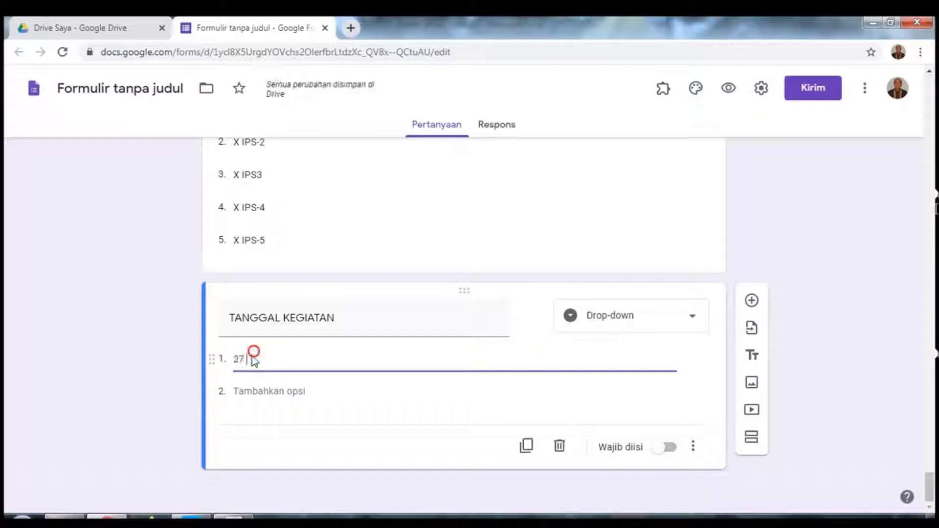
type("aPRIL")
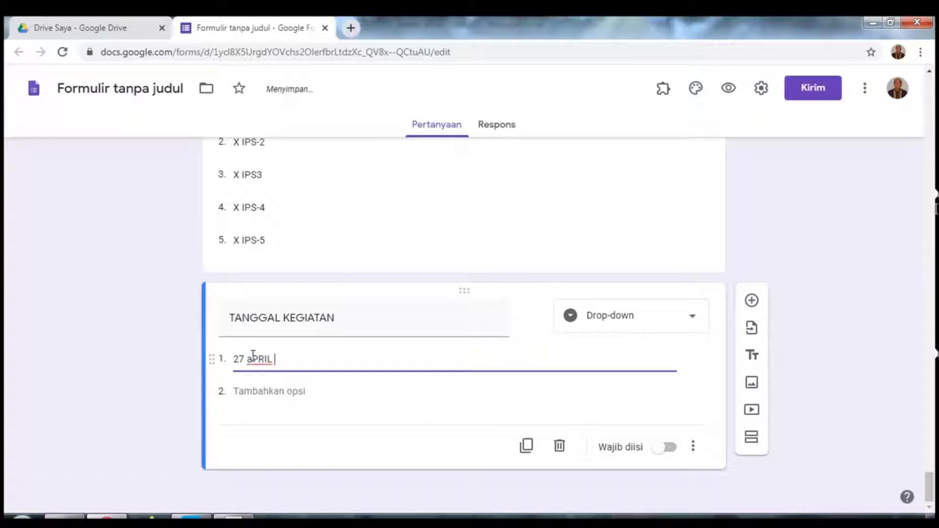
key("BackSpace")
key("BackSpace")
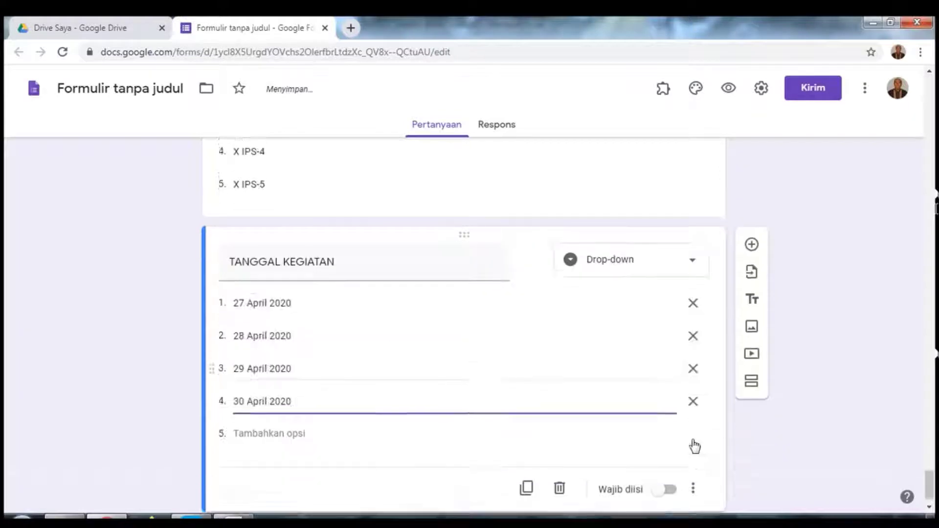
scroll(688, 446, "down", 2)
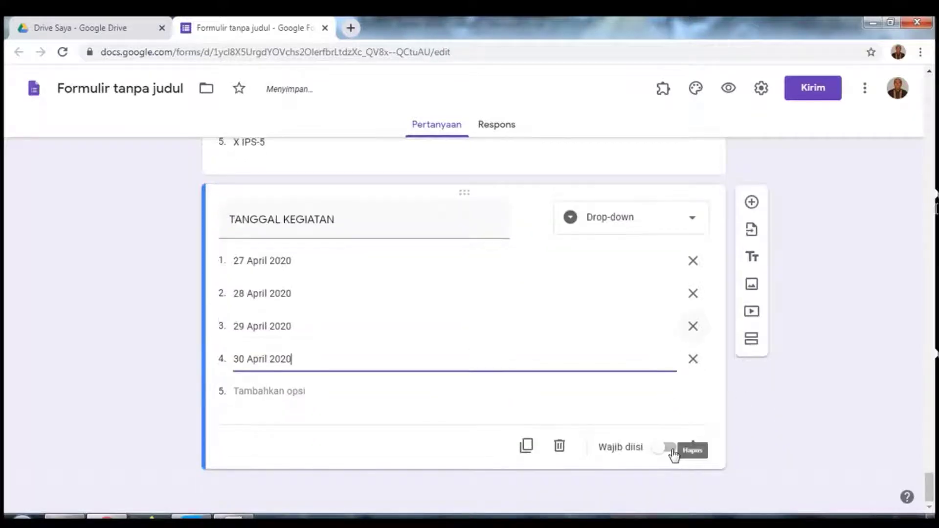
left_click(673, 453)
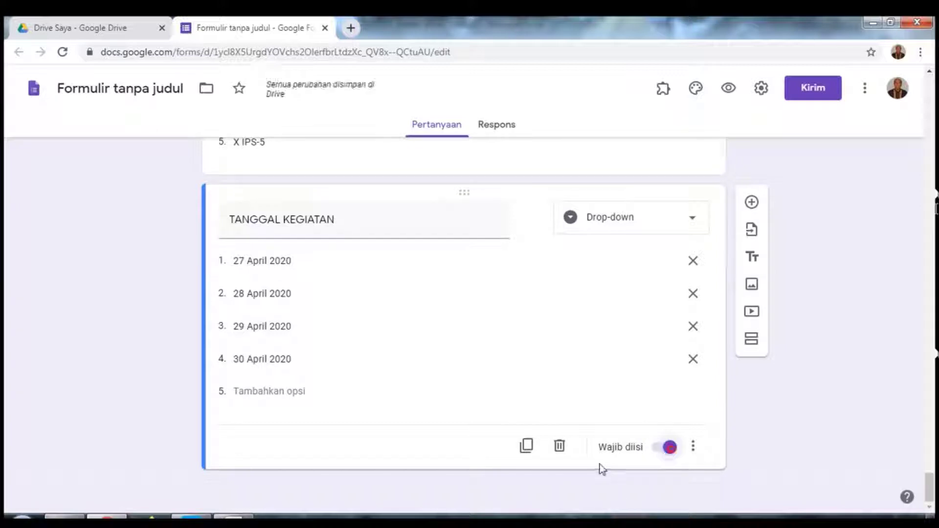
left_click(752, 202)
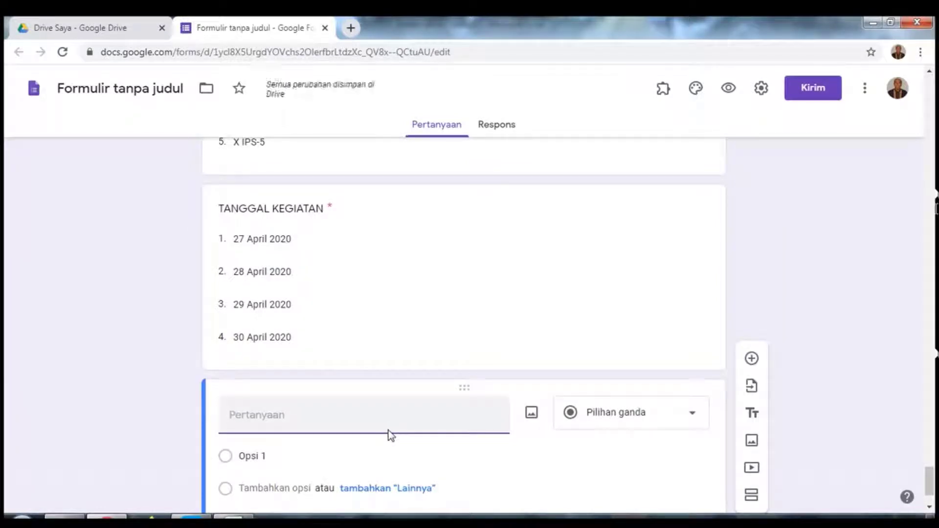
Step: Title the question TOKEN and validate that answers contain the access token
type("TOKEN")
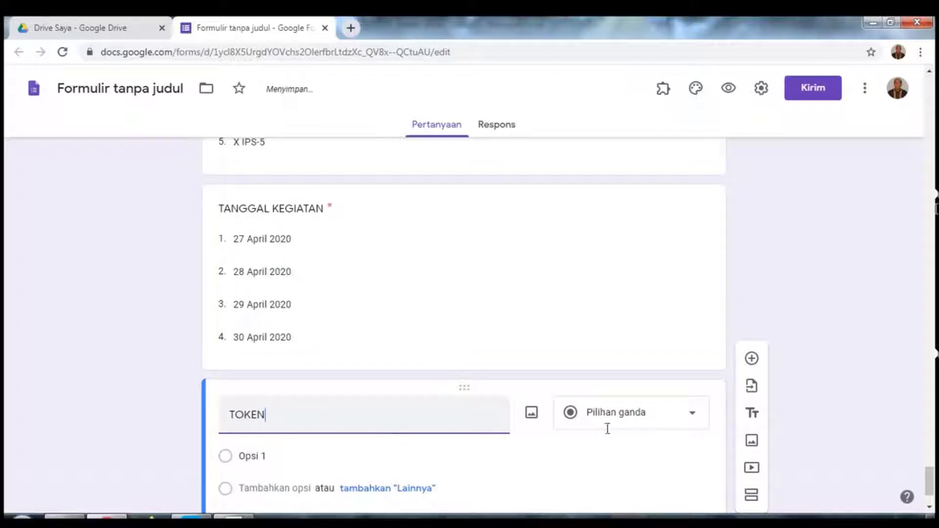
scroll(675, 430, "down", 2)
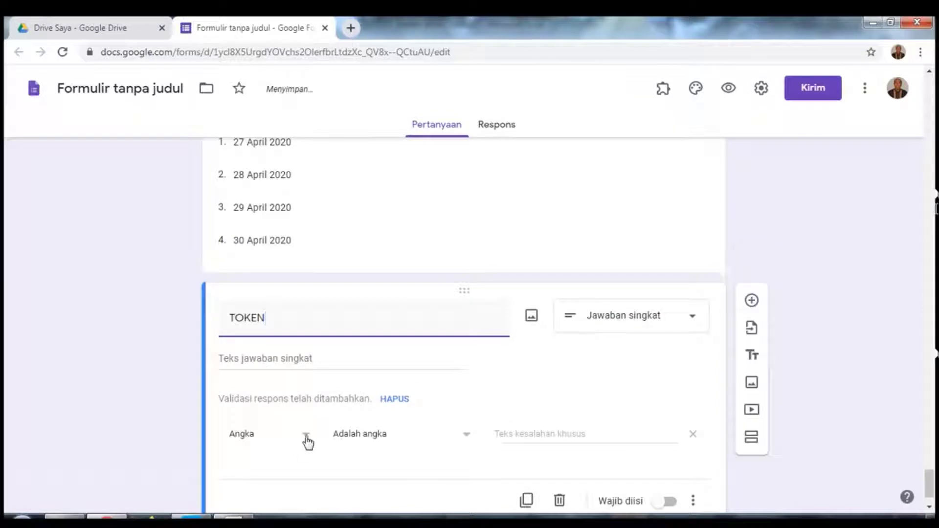
left_click(307, 437)
left_click(306, 435)
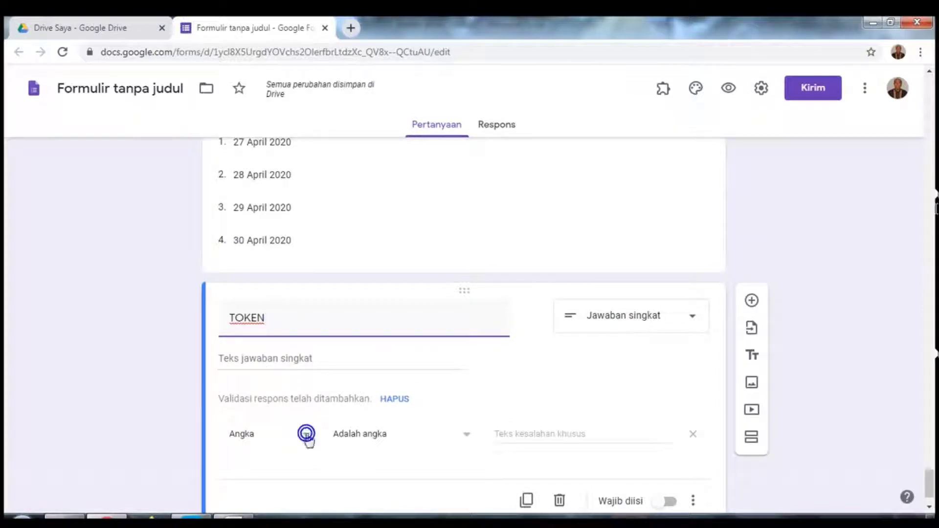
left_click(306, 435)
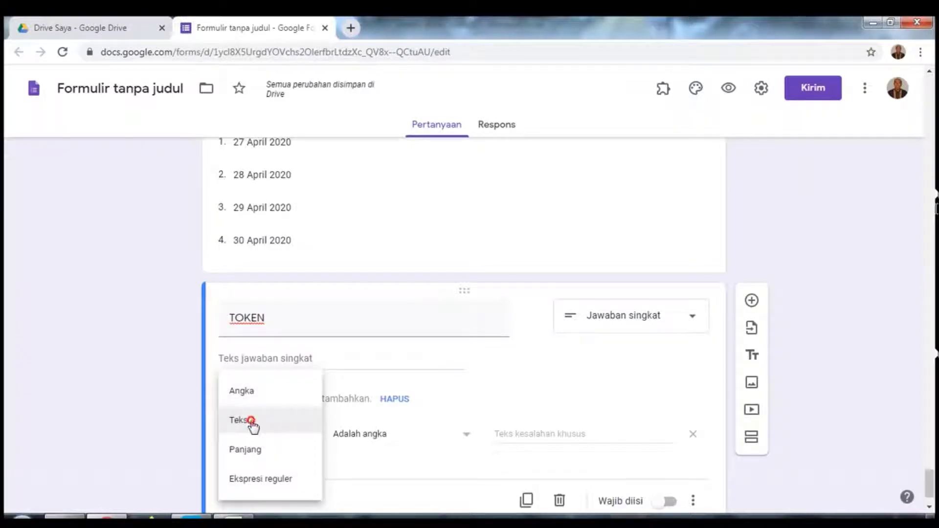
left_click(250, 421)
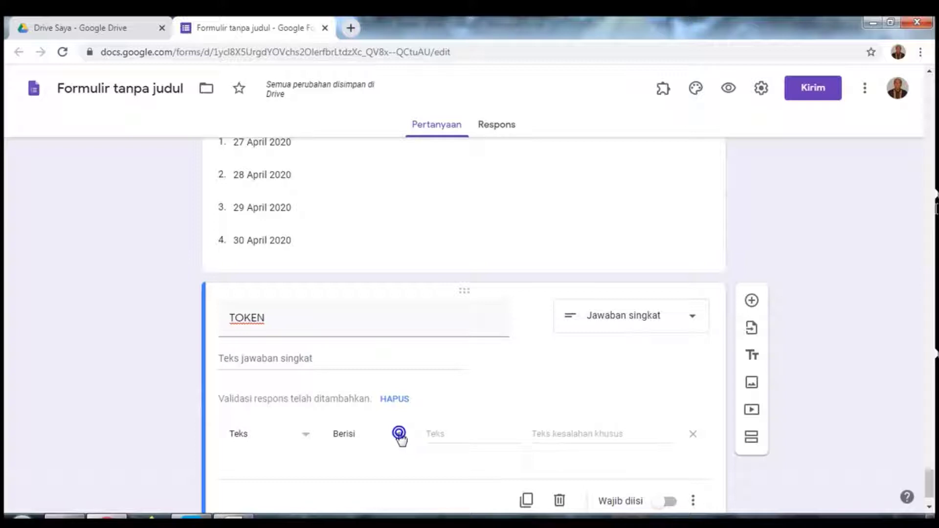
left_click(398, 434)
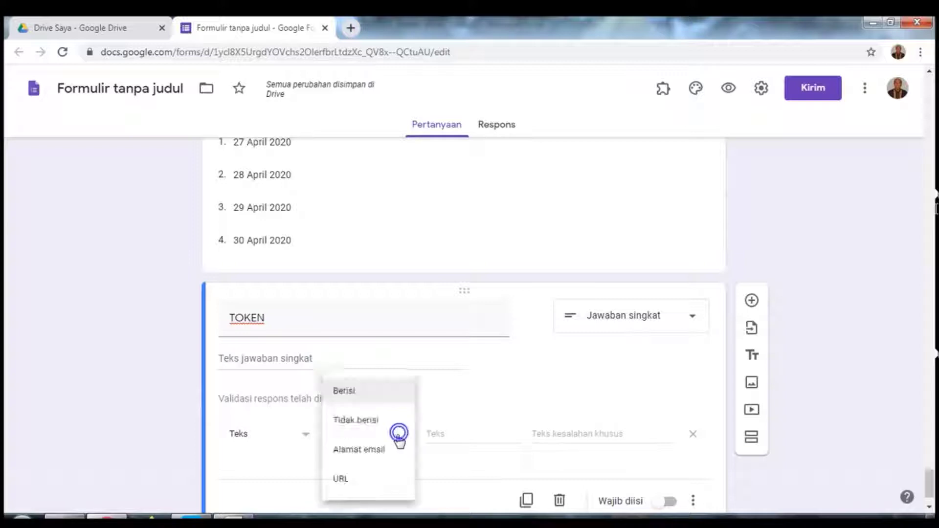
left_click(451, 433)
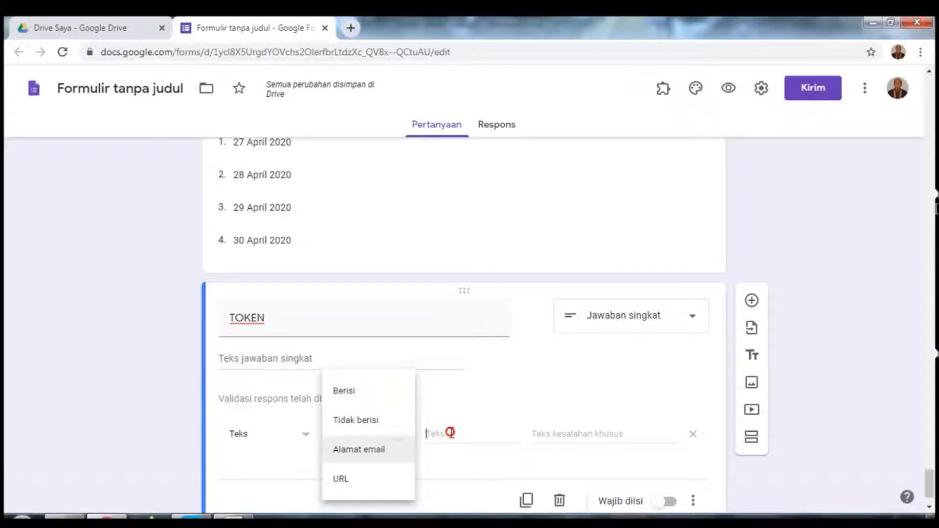
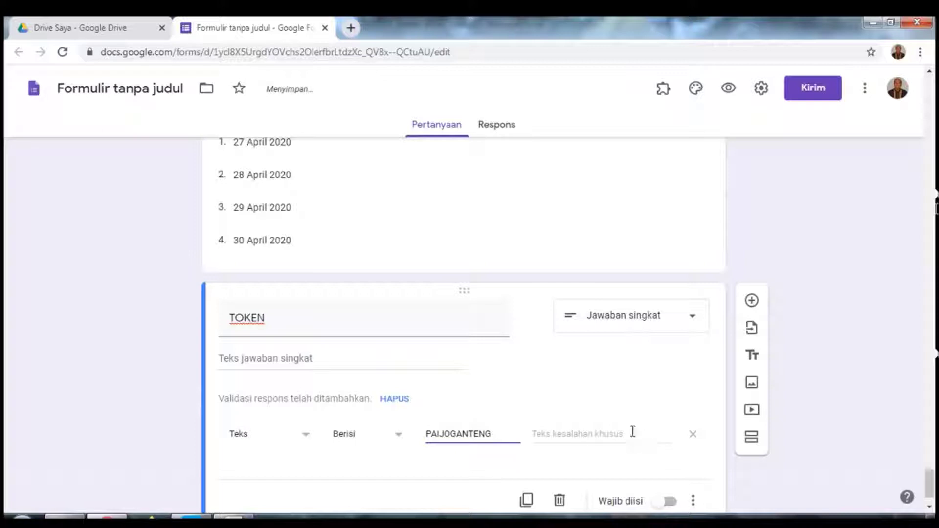
Step: Set the 'Mohon maaf, Token Anda salah…' error message and make TOKEN required
left_click(618, 432)
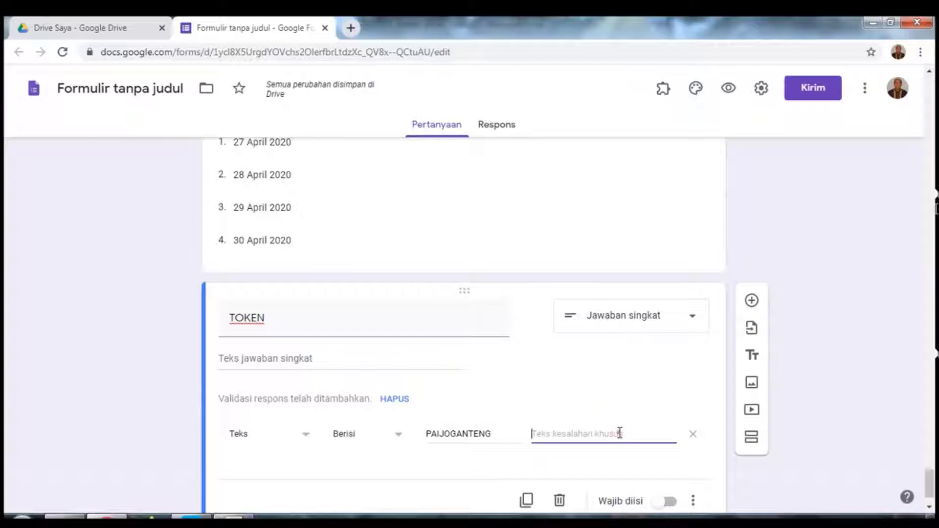
type("mOHO")
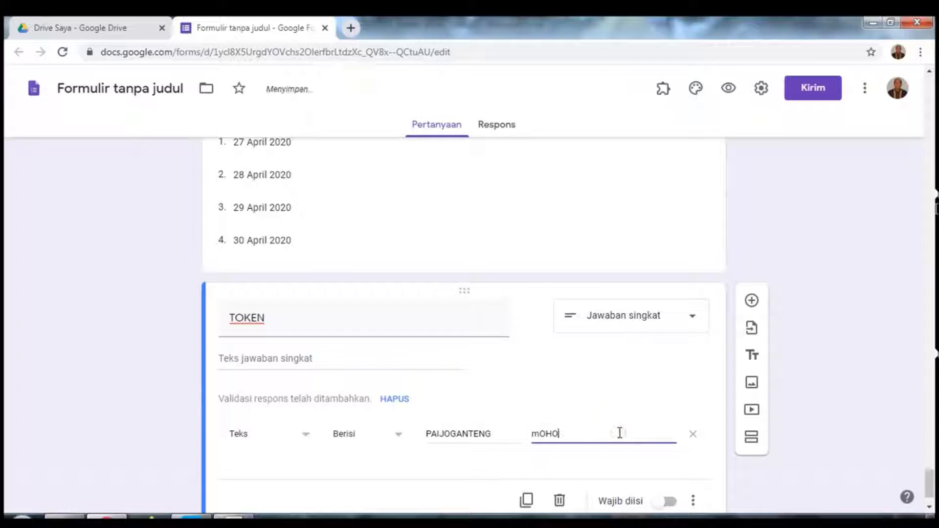
key("BackSpace")
key("BackSpace")
key("BackSpace")
key("BackSpace")
type("Mohon maaf, Token Anda")
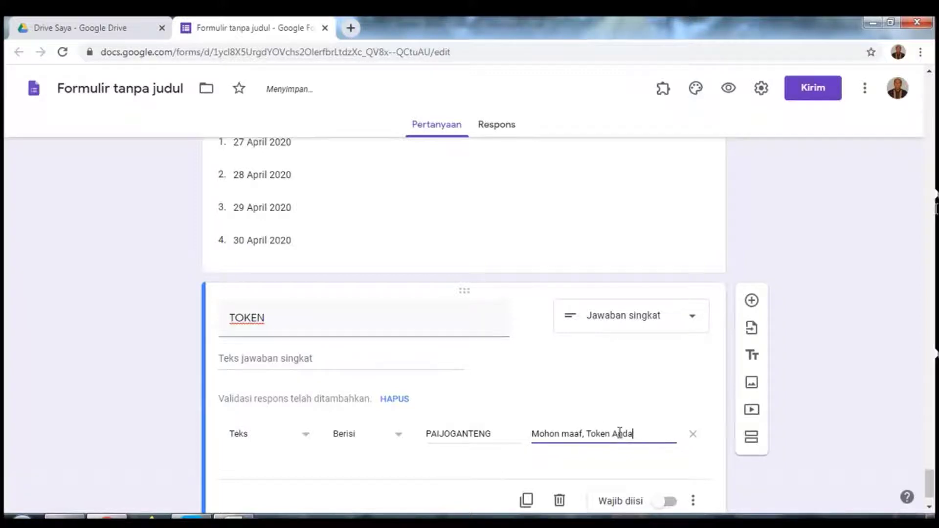
type(" salah, moh")
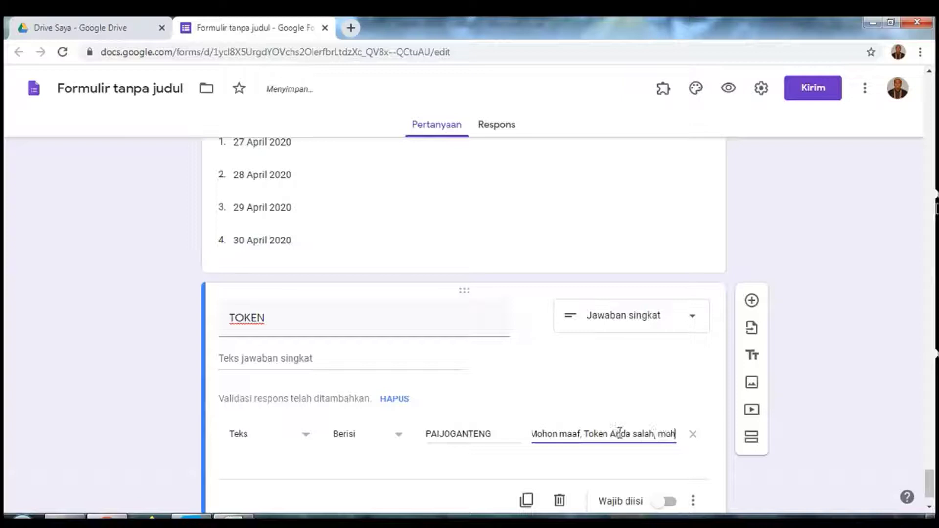
type("on hubung")
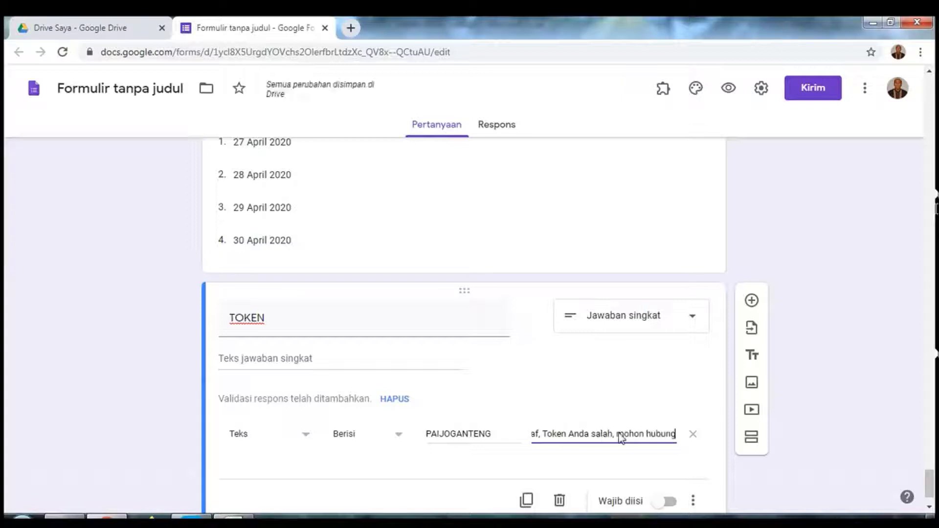
type("i ko")
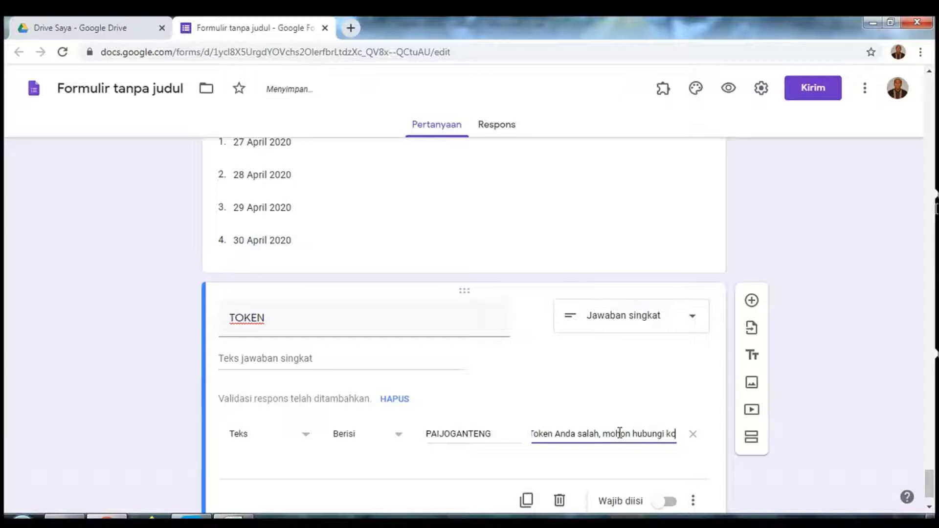
type("ordinator Pes")
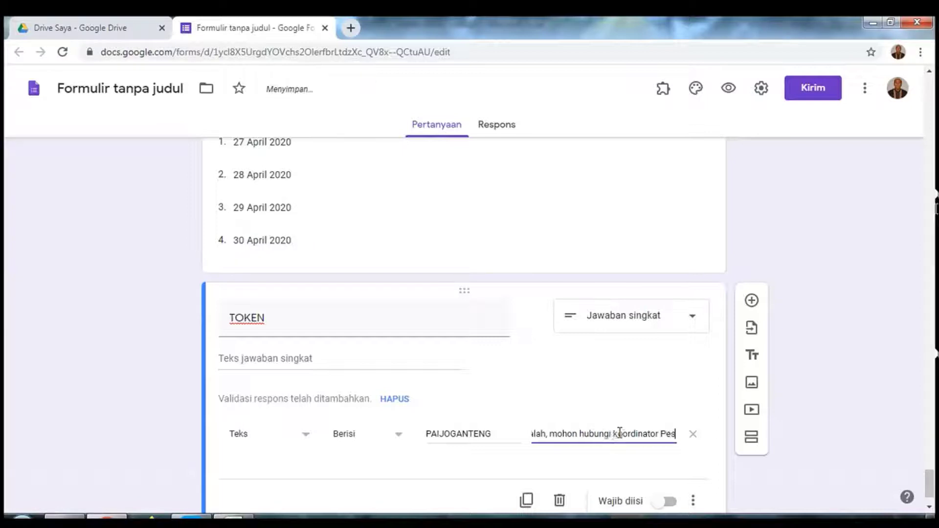
type("ante")
type("ren K")
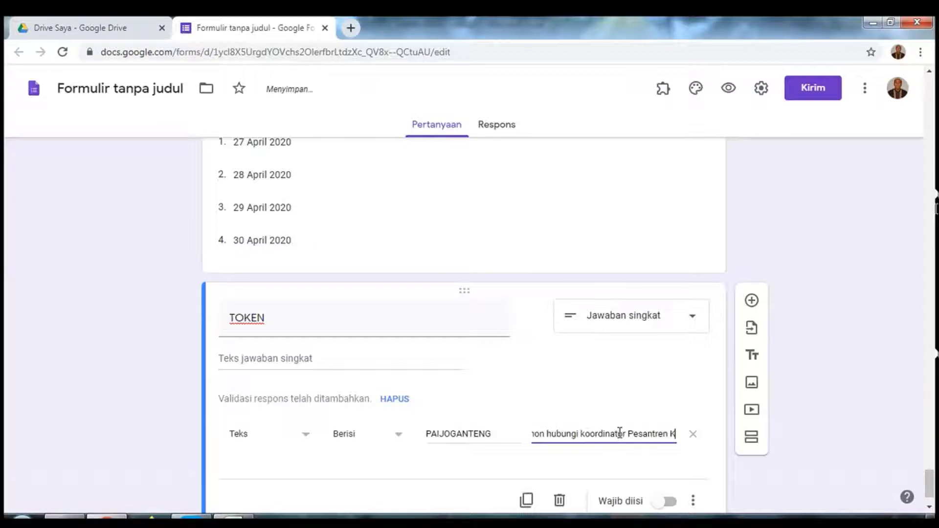
type("ilat A")
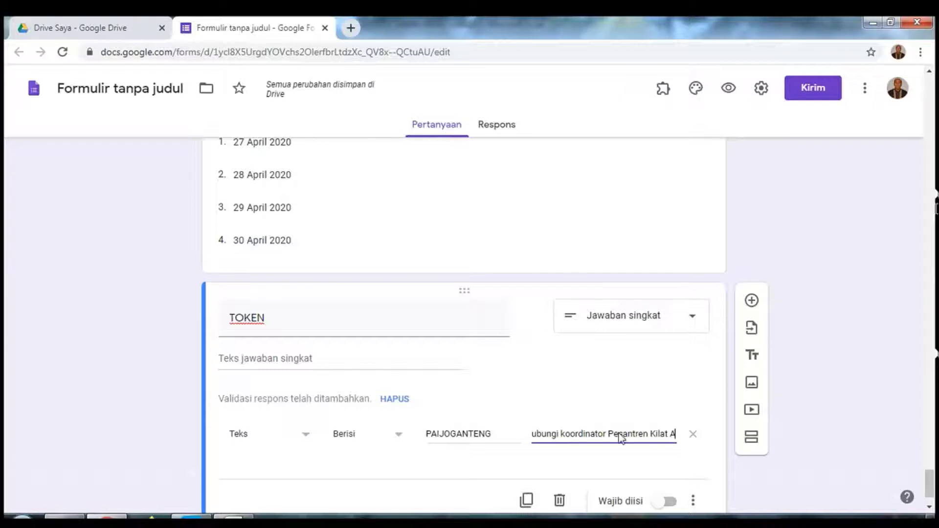
type("nda. Terima Kasih")
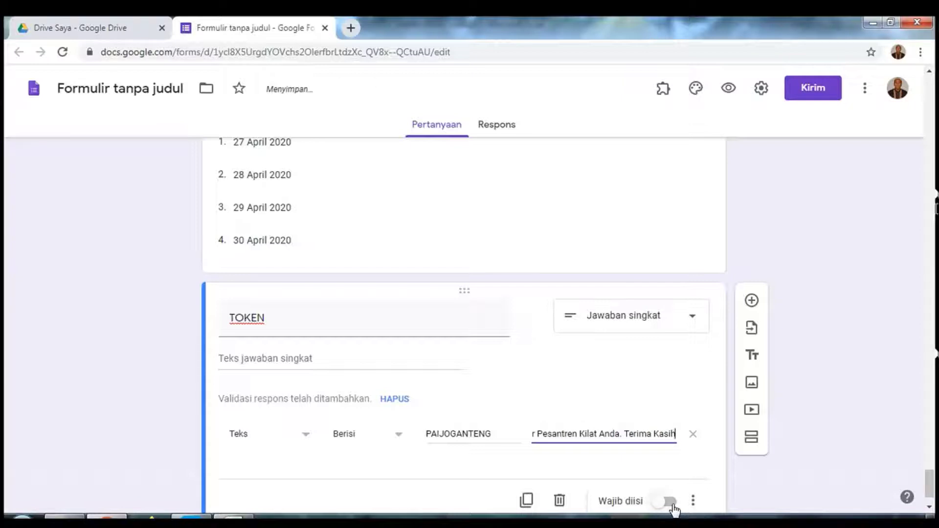
left_click(672, 504)
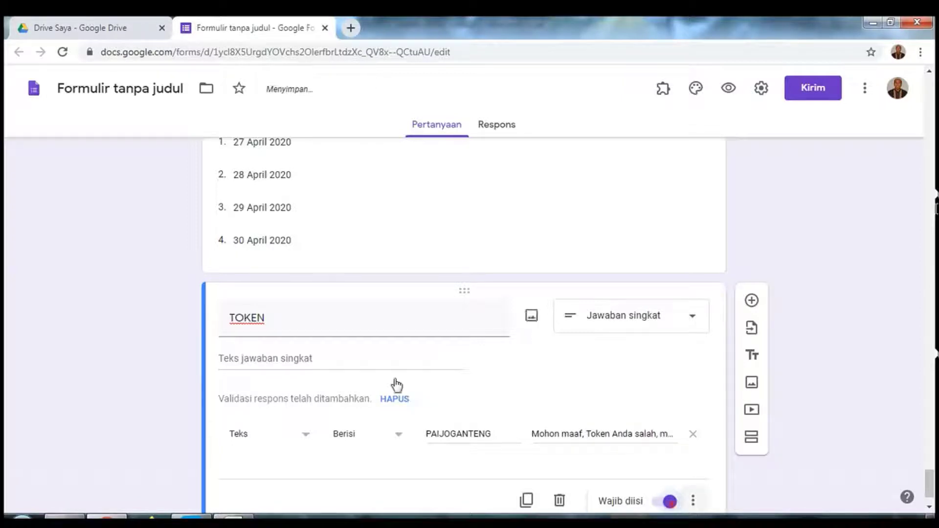
Step: Accept the suggested form name, add a section titled 'PUASA', and insert a question in it
left_click(97, 89)
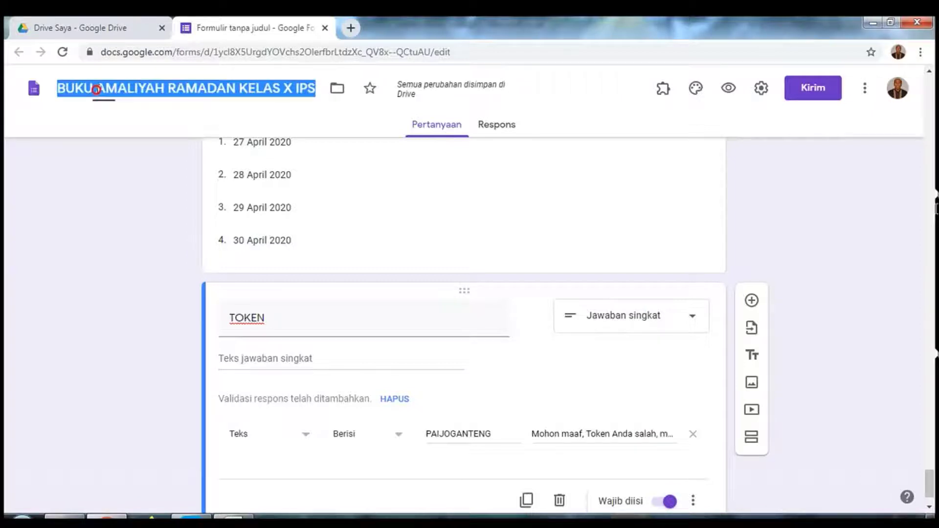
left_click(751, 441)
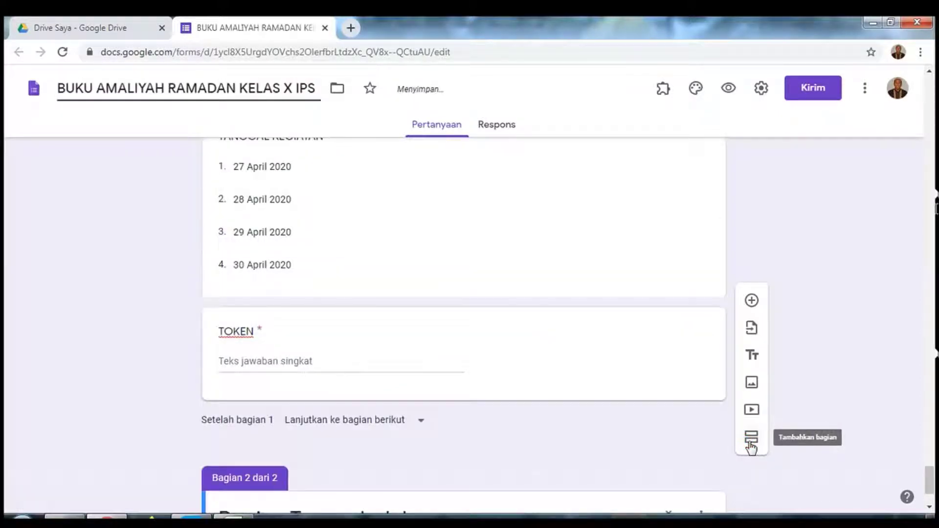
type("PUASA")
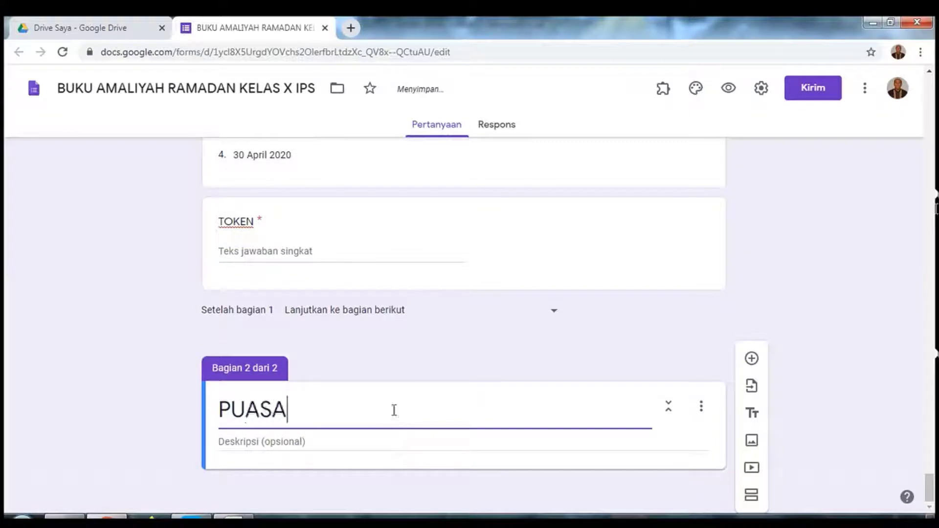
left_click(753, 361)
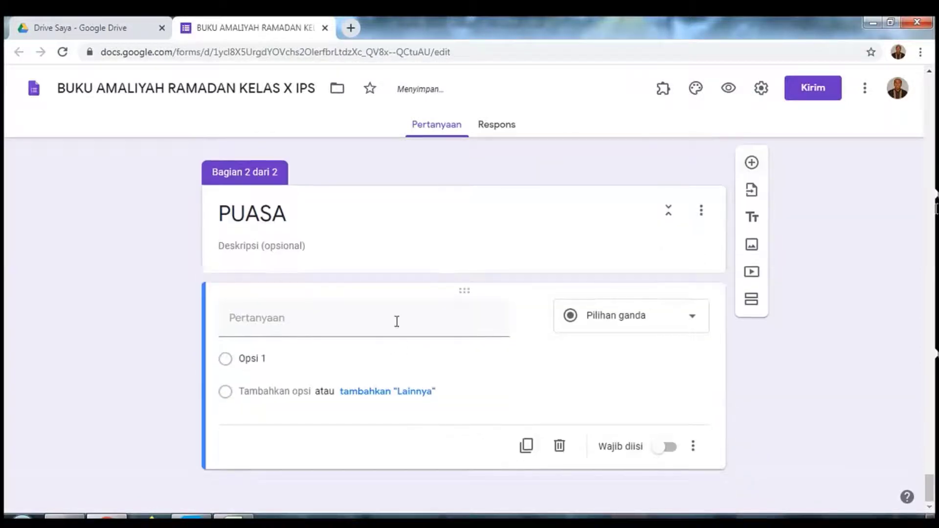
Step: Add a required PUASA question with options Ya and Tidak, then start the next question
left_click(395, 328)
type("PUASA")
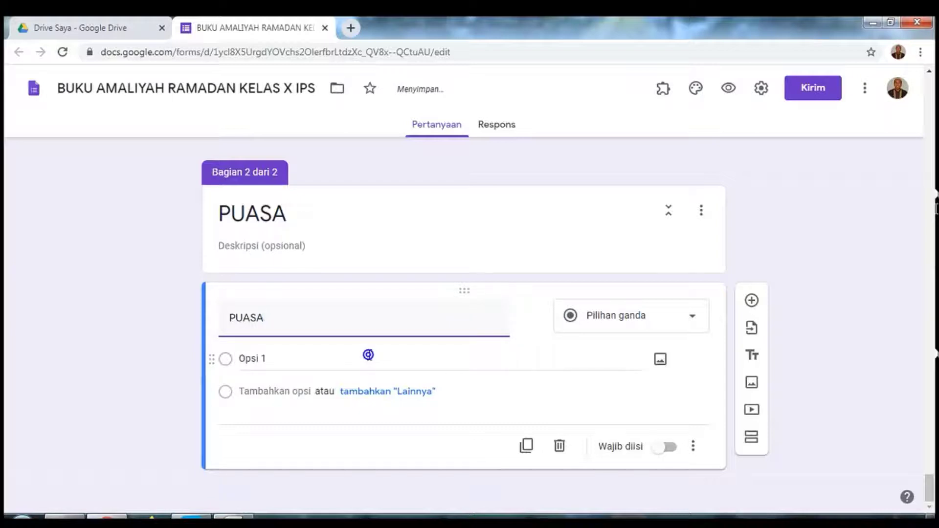
left_click(368, 354)
type("Y")
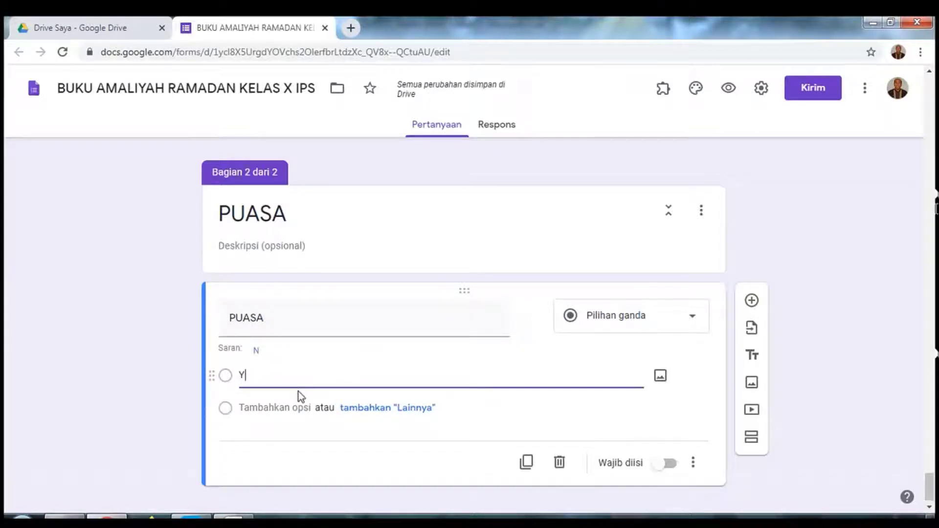
type("a")
key("Return")
type("Tidak")
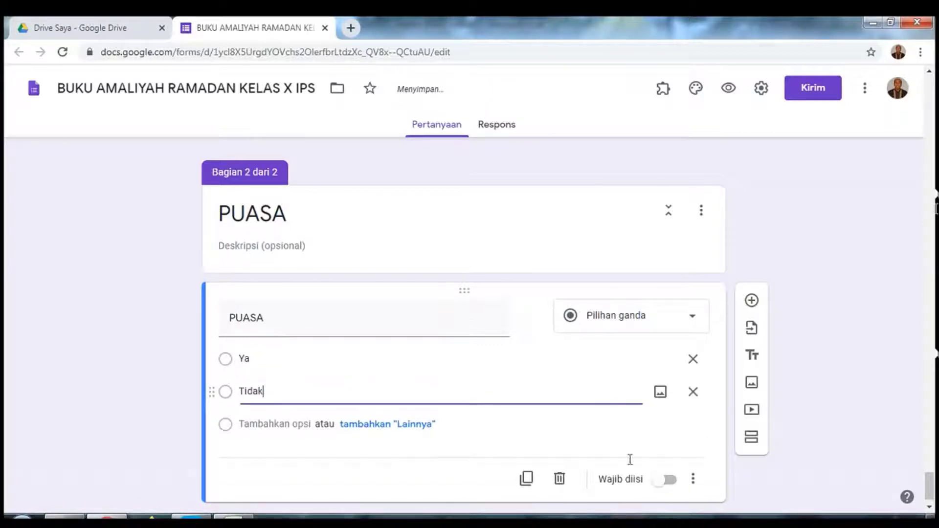
left_click(670, 481)
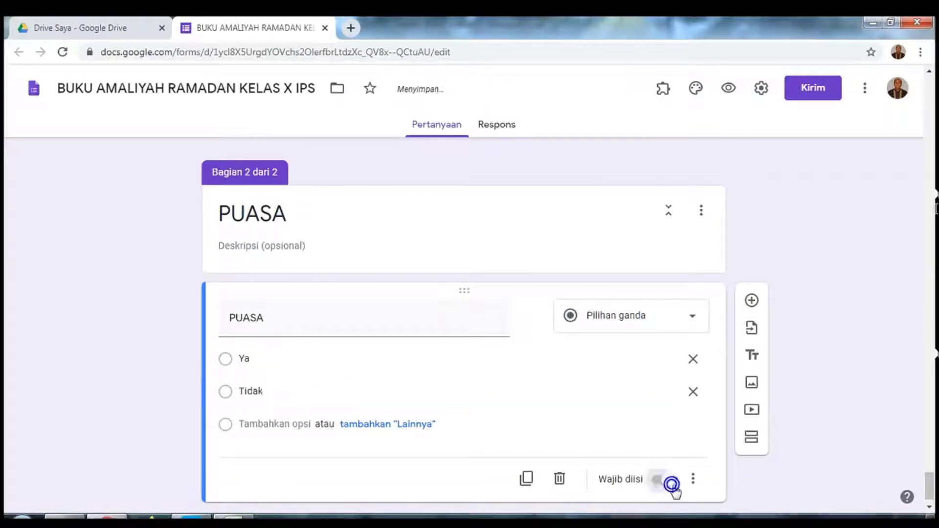
left_click(750, 304)
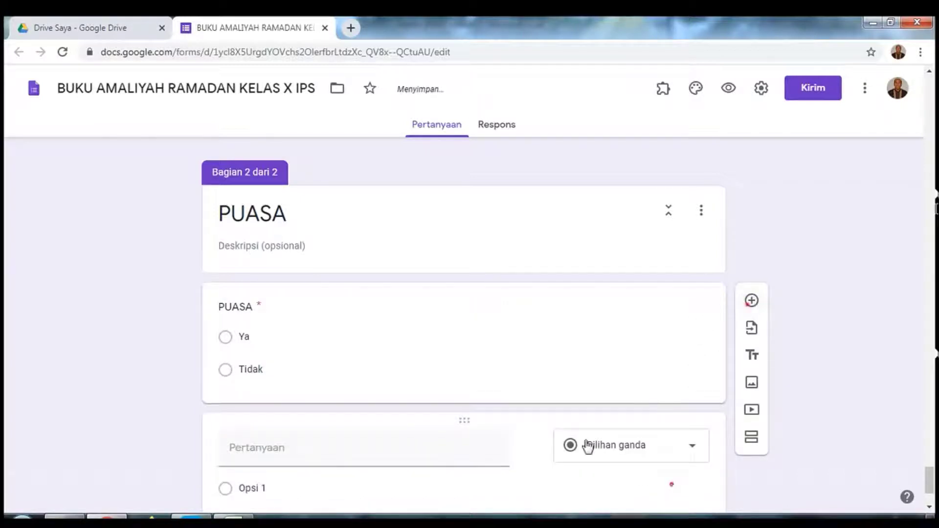
left_click(380, 456)
Step: Title the new question 'Alasan' and make it a Jawaban singkat (short-answer) question
type("Alasan")
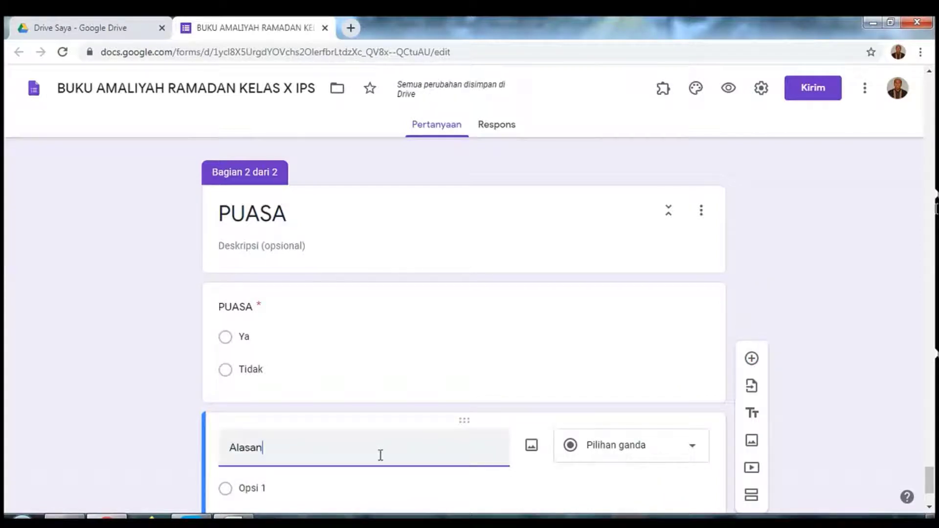
left_click(688, 453)
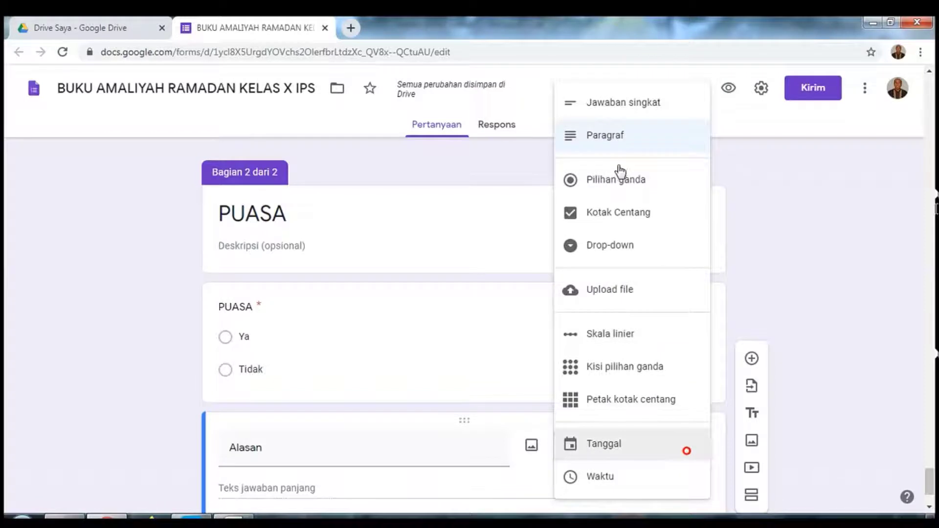
left_click(617, 110)
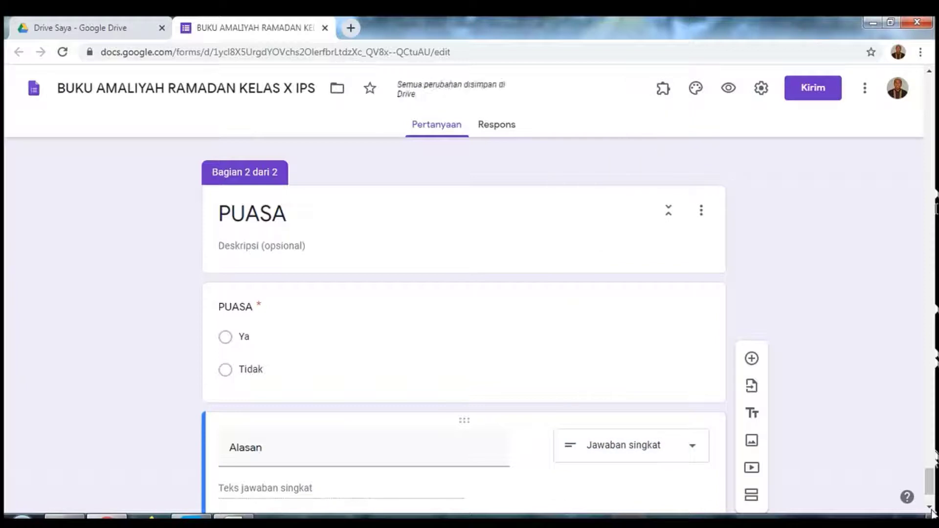
scroll(929, 511, "down", 2)
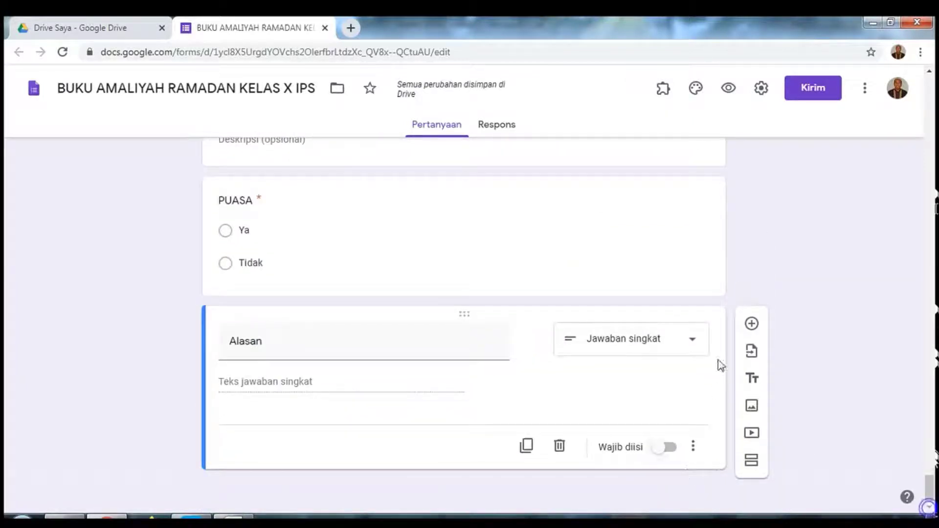
Step: Add a section titled SHOLAT and undo the empty question added inside it
left_click(751, 462)
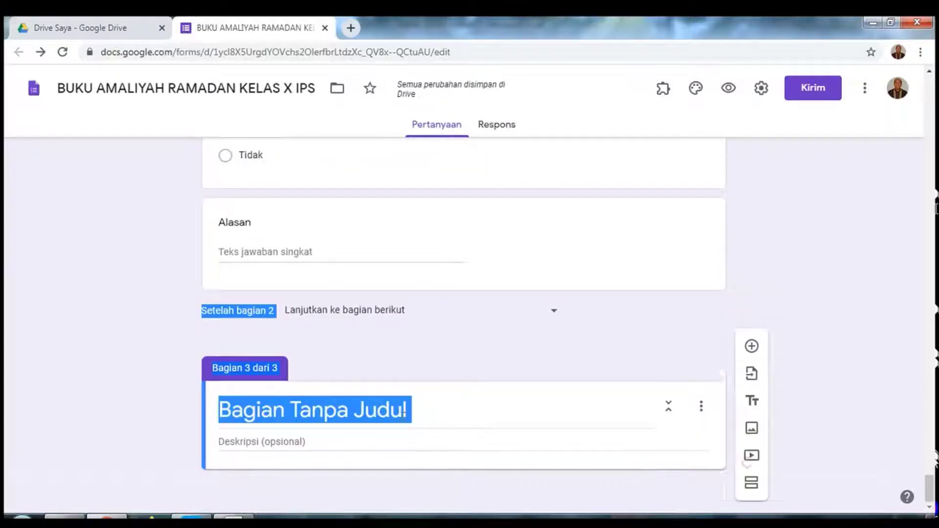
triple_click(403, 411)
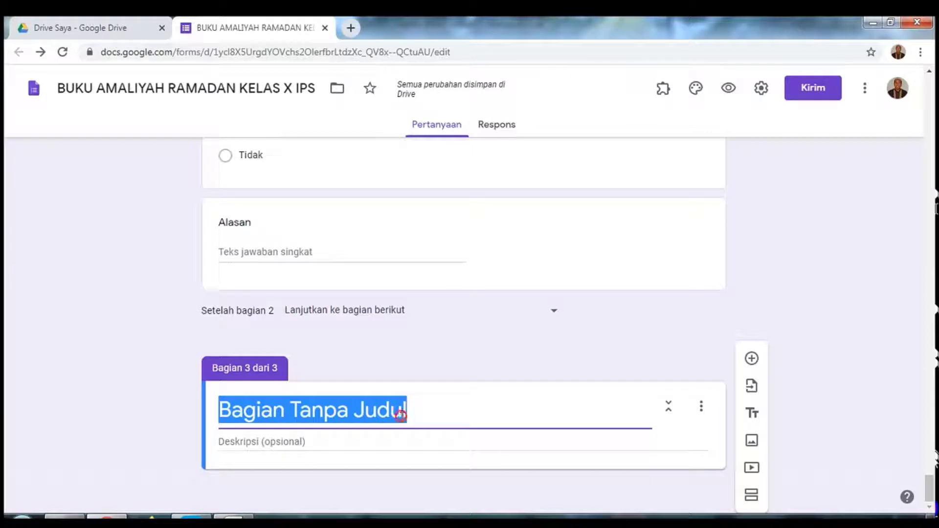
type("sh")
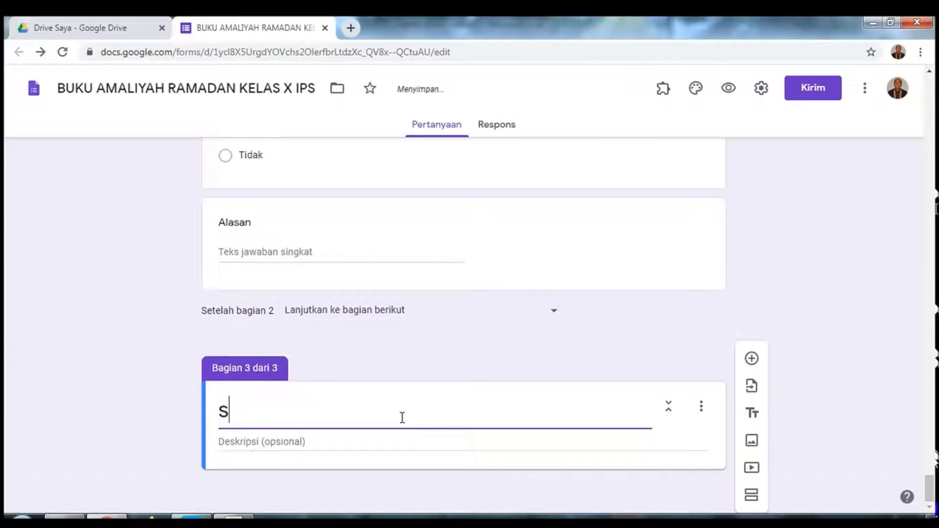
type("olat")
key("BackSpace")
key("BackSpace")
key("BackSpace")
key("BackSpace")
key("BackSpace")
key("BackSpace")
type("SHOLAT")
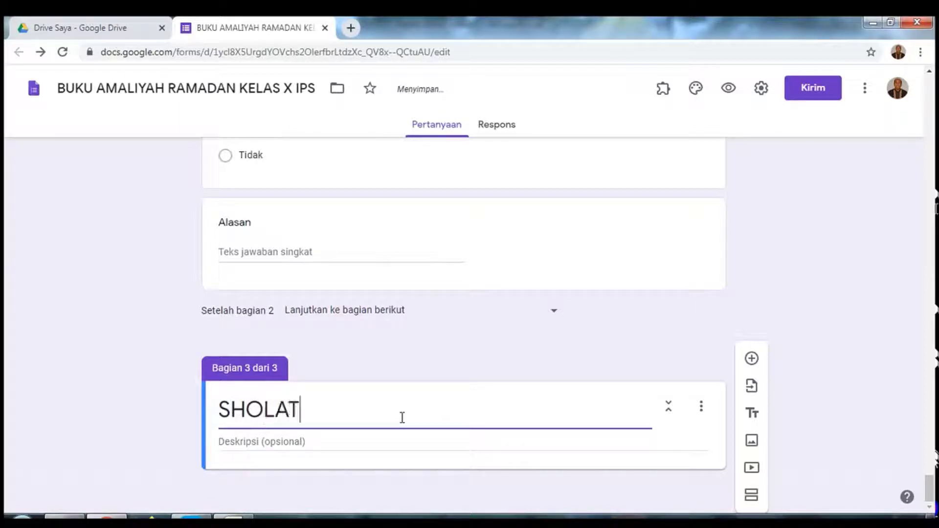
left_click(750, 361)
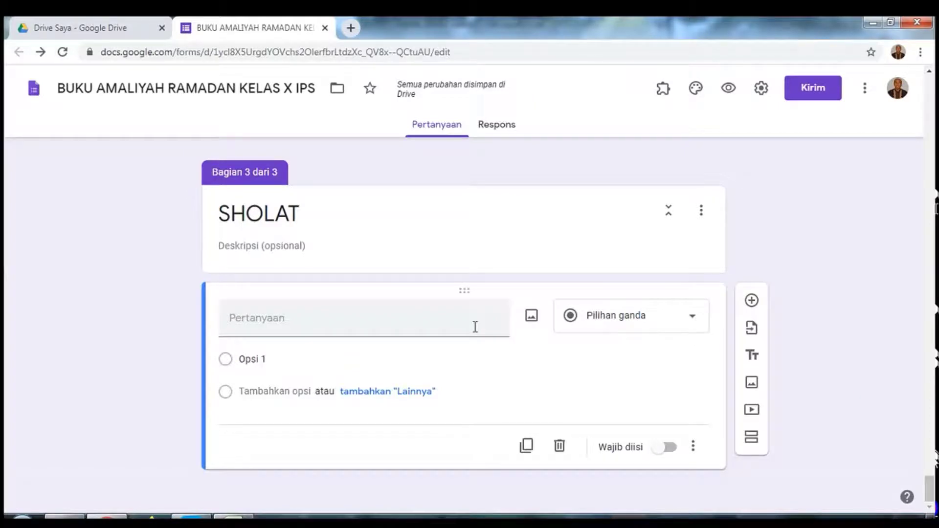
key("ctrl+z")
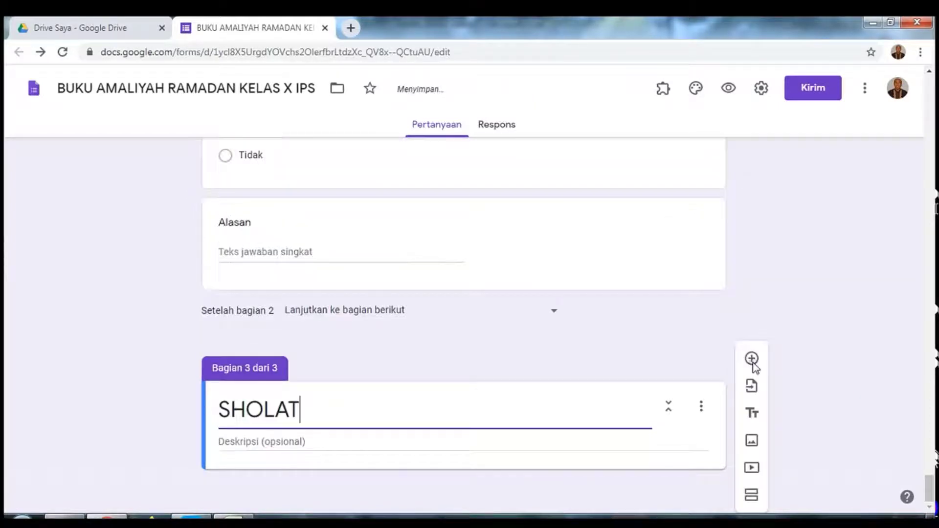
Step: Add a Kisi pilihan ganda (multiple-choice grid) question titled SHOLAT FARDU
left_click(753, 364)
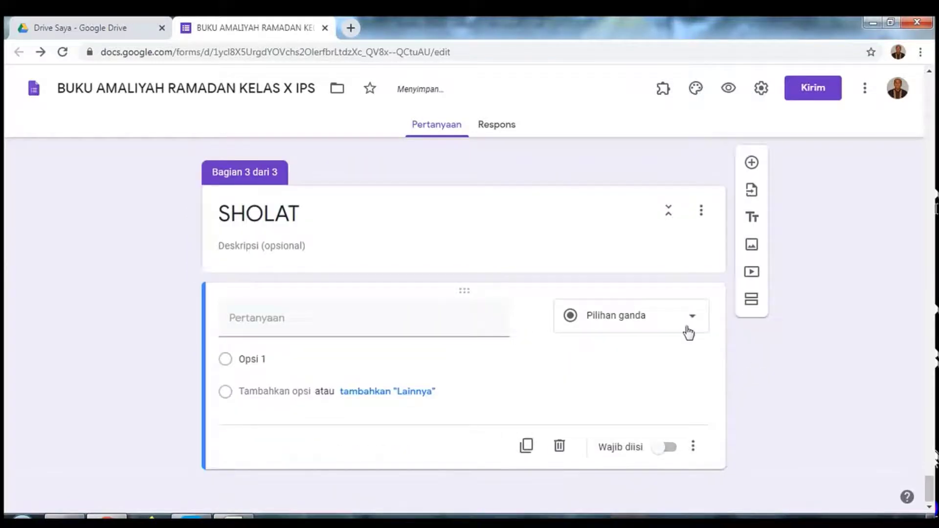
left_click(687, 326)
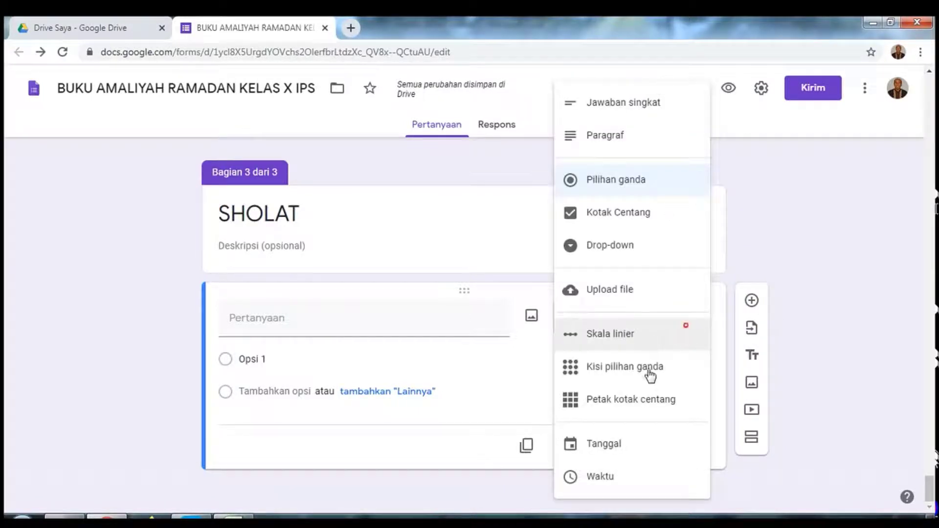
left_click(645, 369)
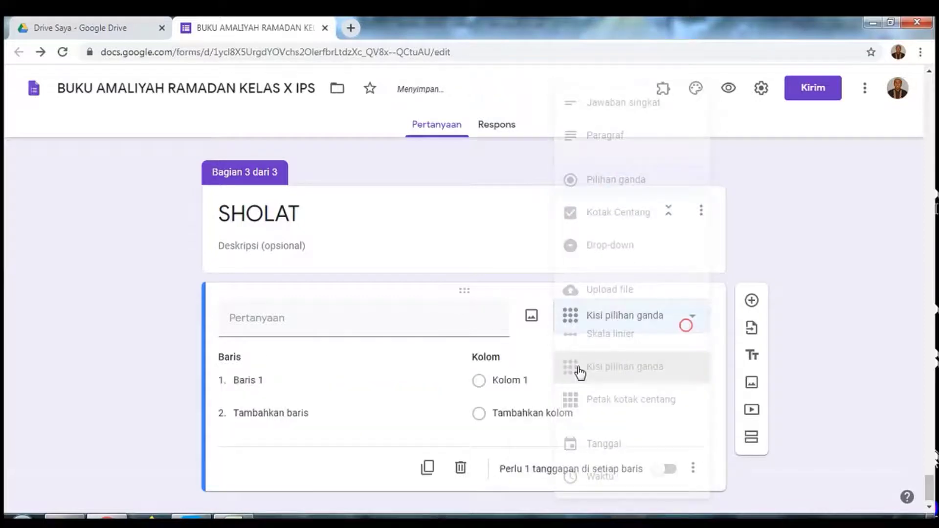
left_click(325, 324)
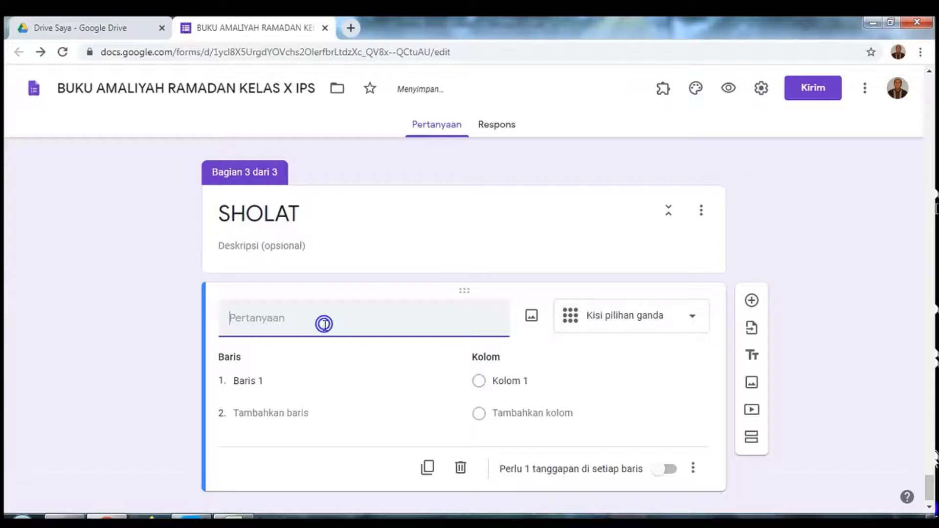
type("S")
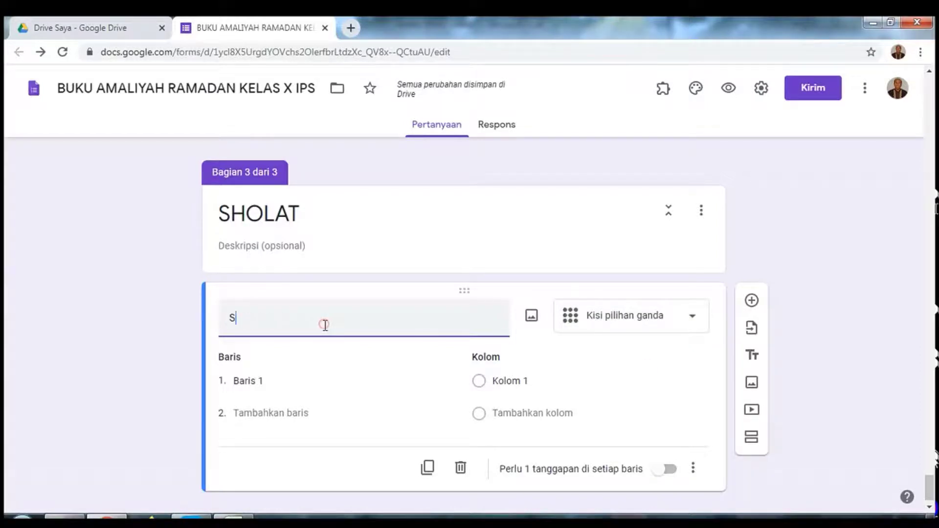
type("HOLAT FARDU")
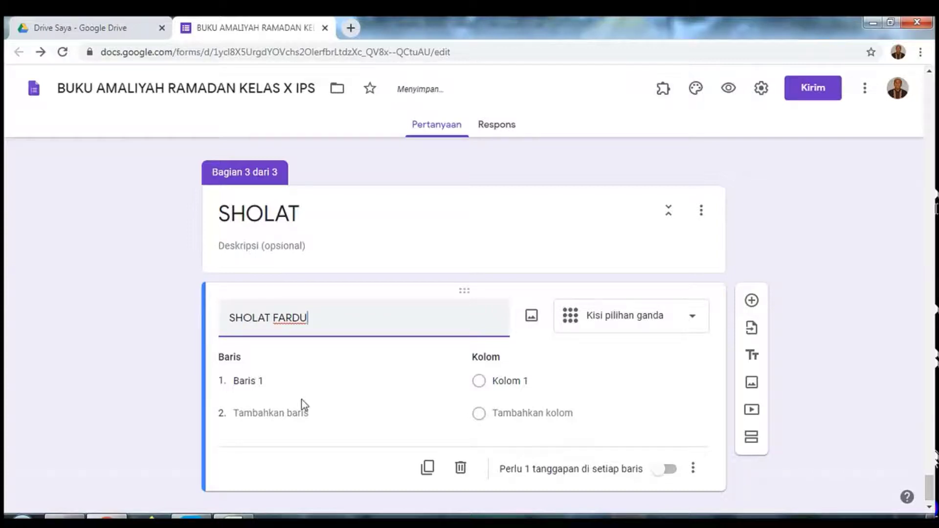
Step: Set the grid rows to Subuh through Isya (fixing Maghrib) and columns Berjama'ah and Sendiri
double_click(255, 381)
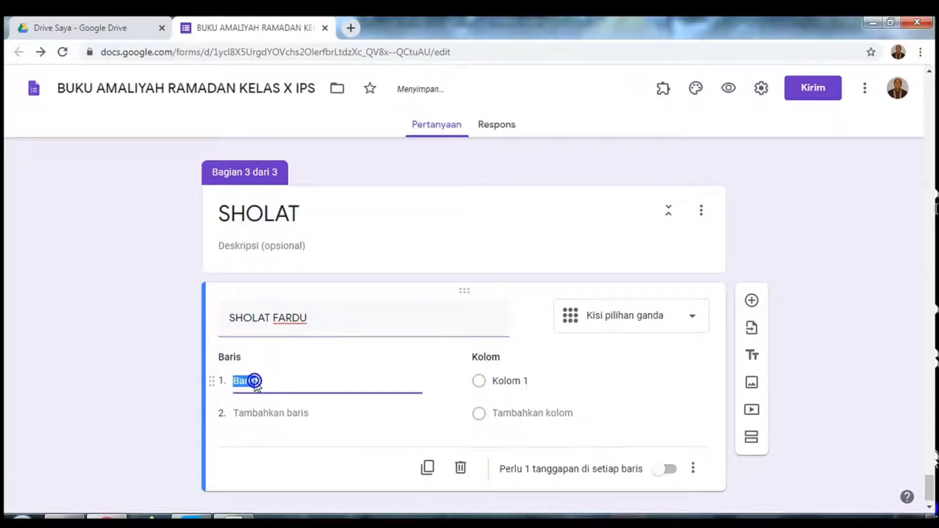
type("S")
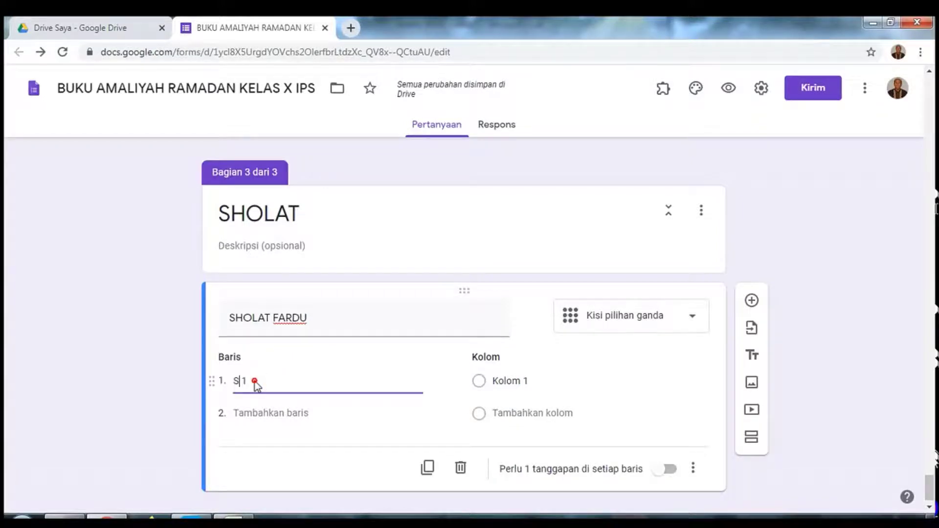
key("Delete")
key("Delete")
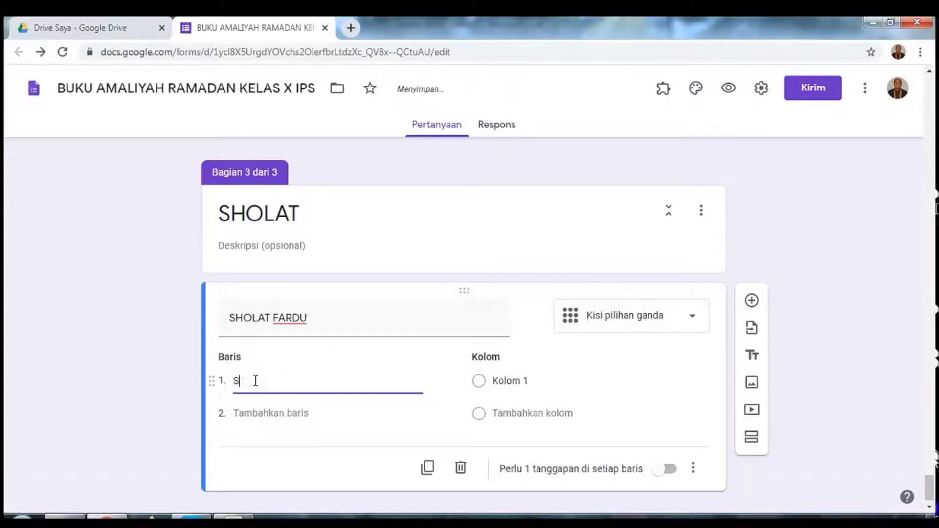
type("ubuh")
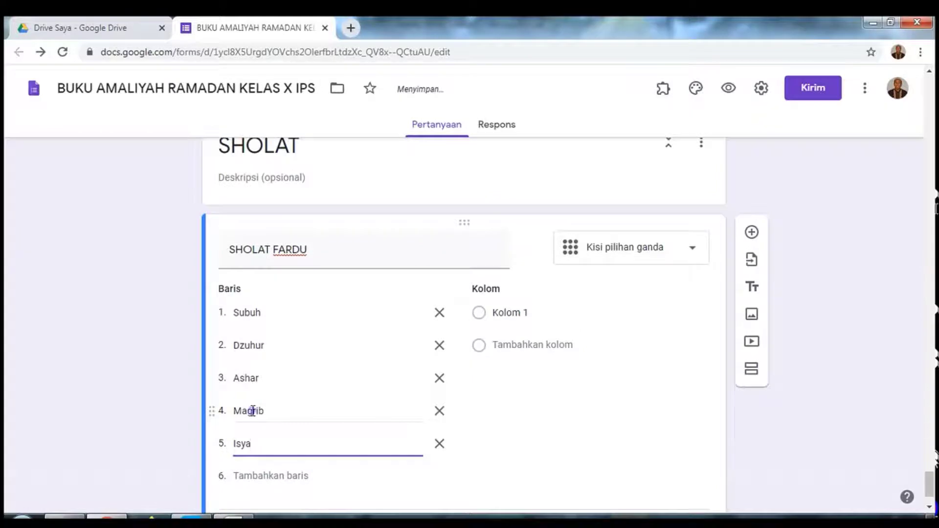
double_click(252, 410)
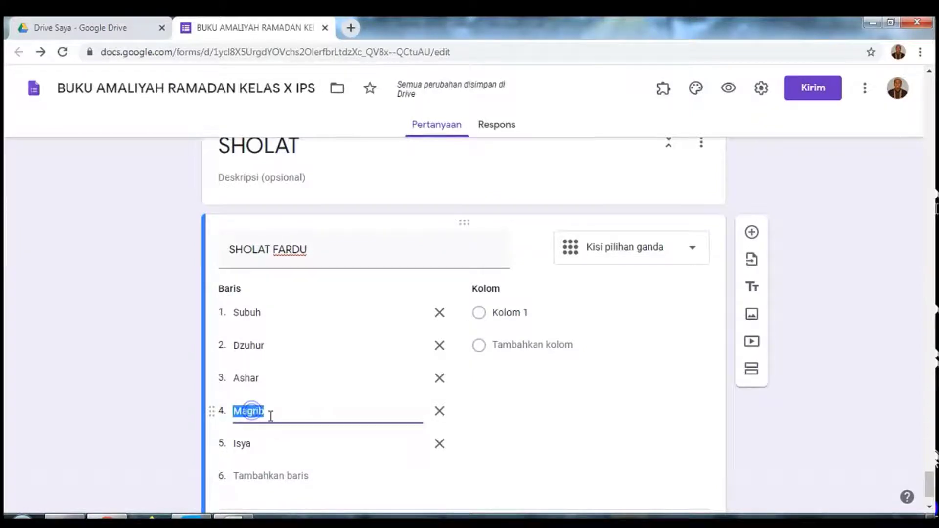
left_click(251, 411)
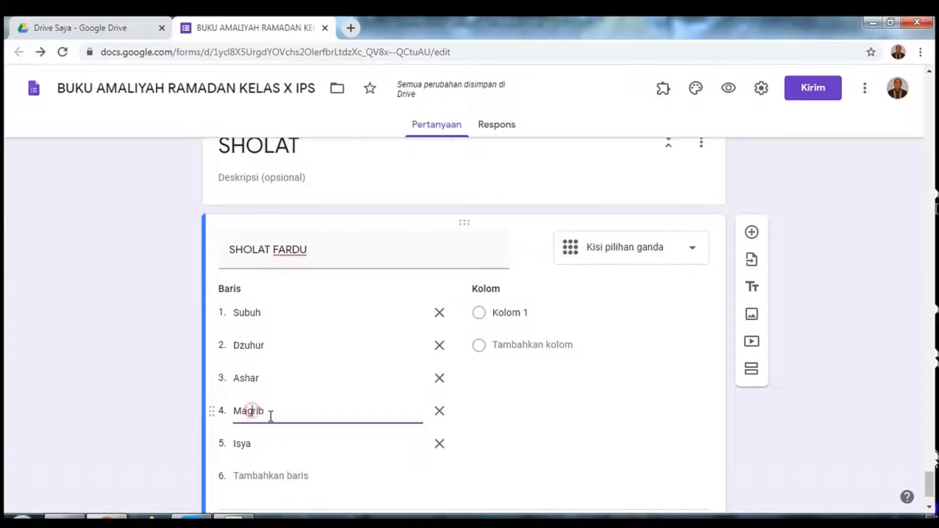
type("h")
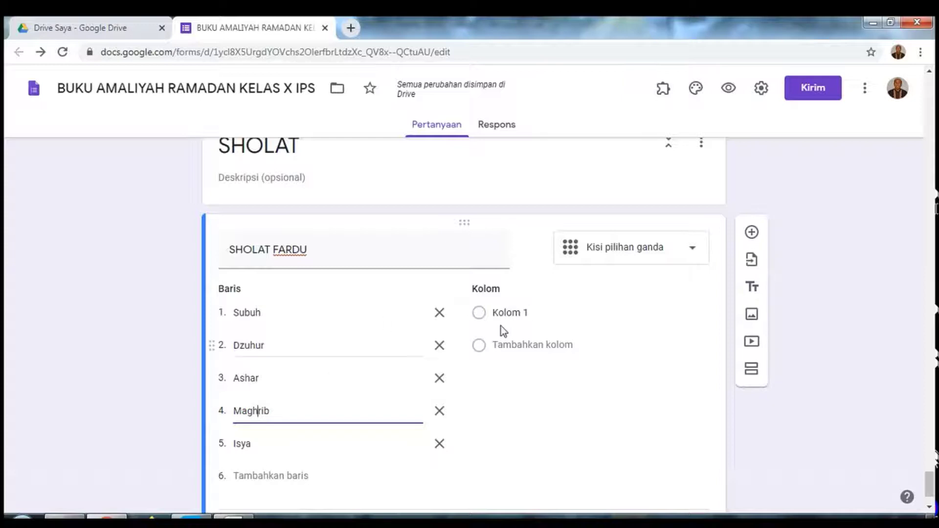
left_click(502, 317)
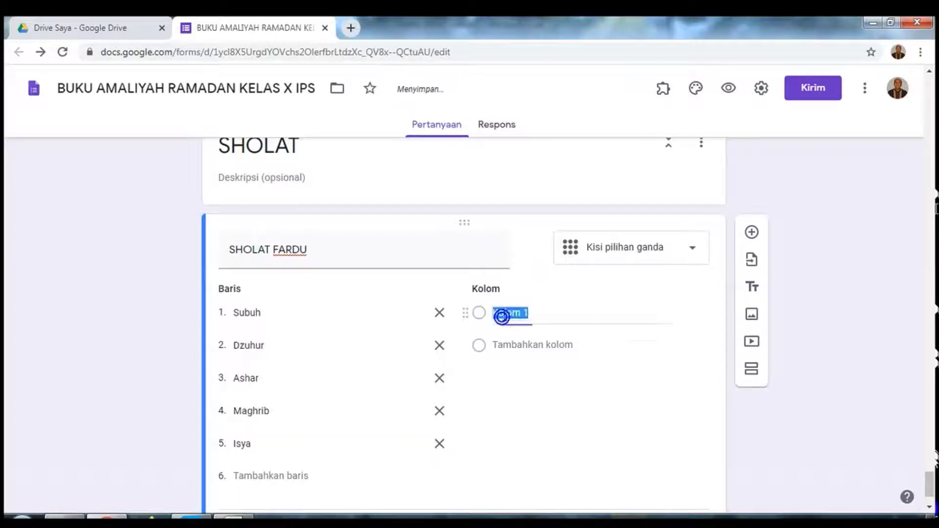
type("Ber")
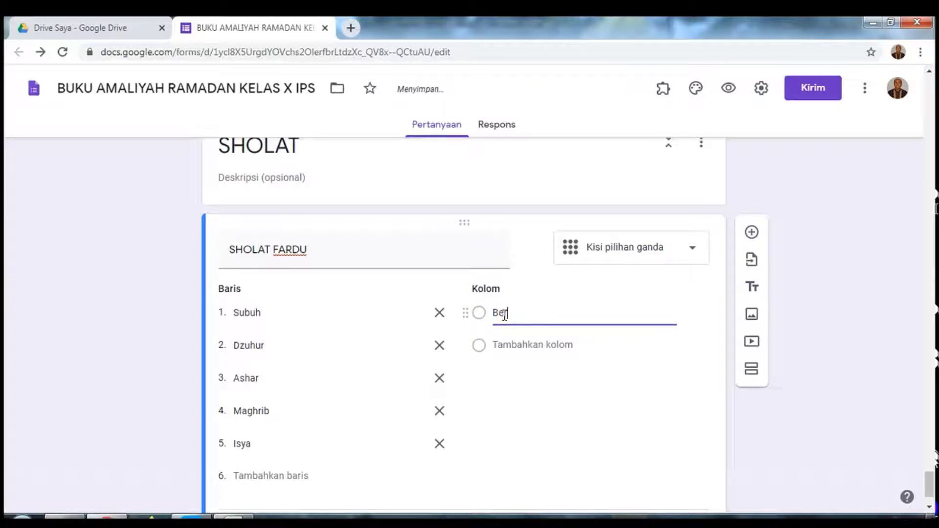
type("jama'ah")
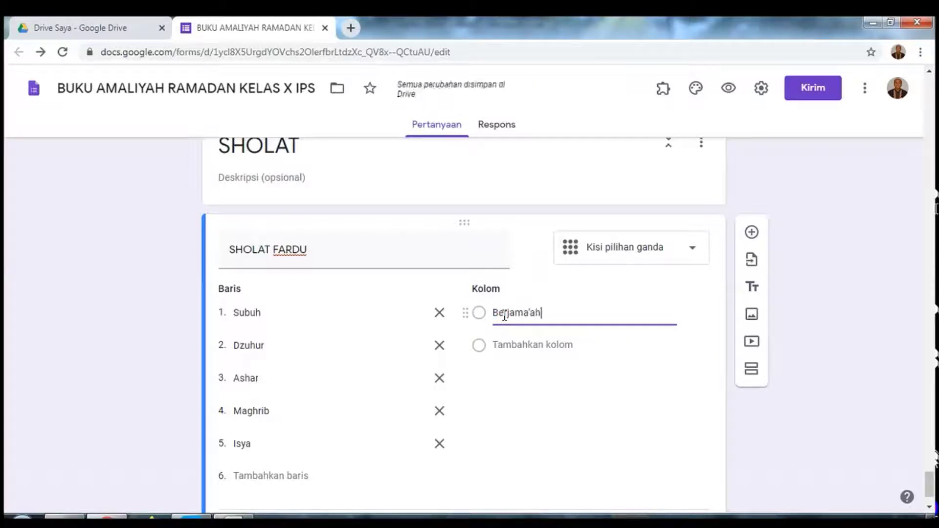
left_click(514, 345)
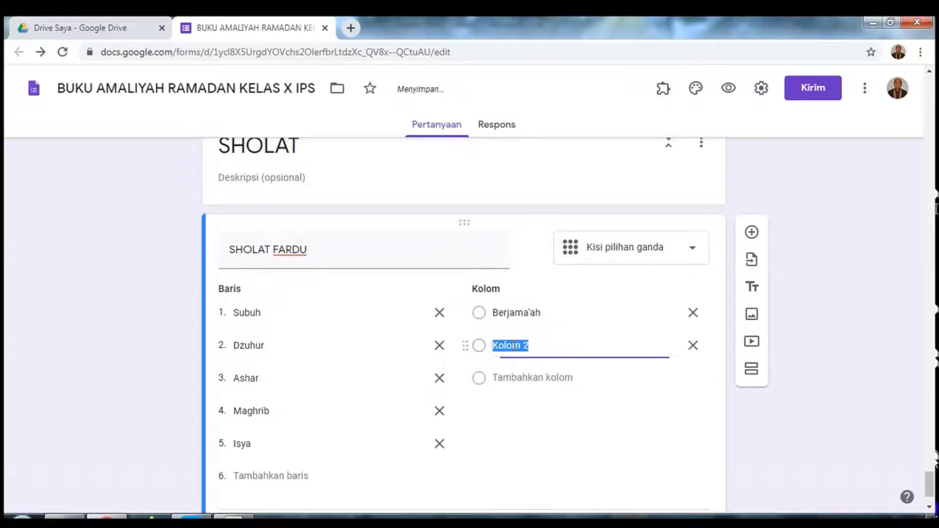
type("Send")
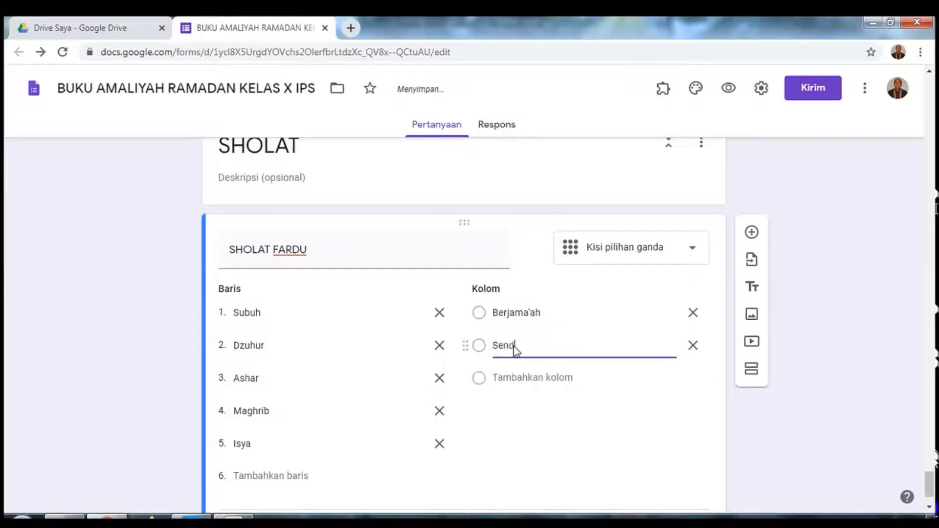
type("iri")
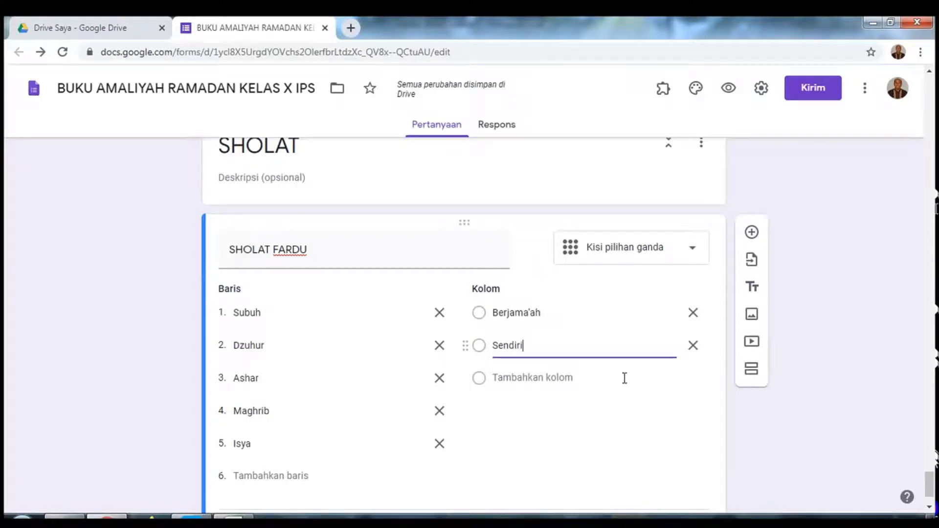
Step: Add a new question below, then make the SHOLAT FARDU grid require a response in every row
left_click(752, 234)
scroll(757, 274, "down", 2)
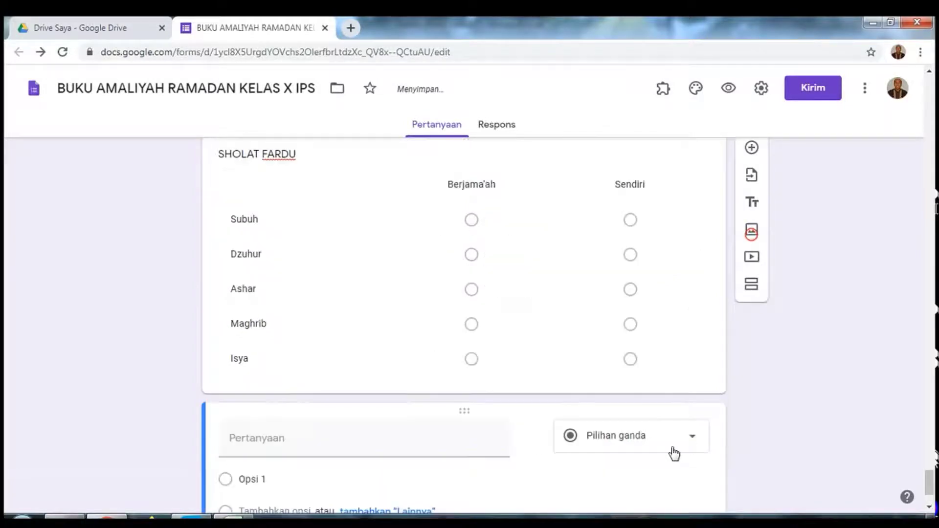
left_click(679, 361)
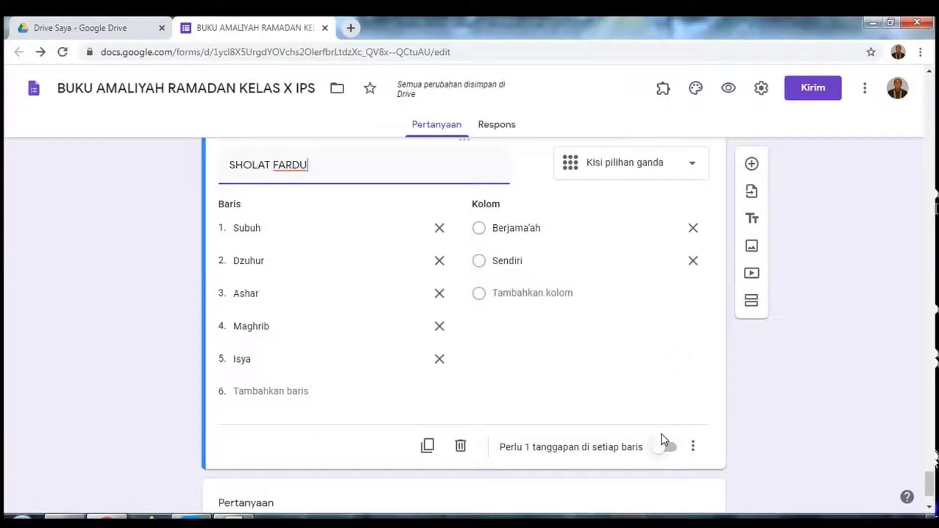
left_click(673, 451)
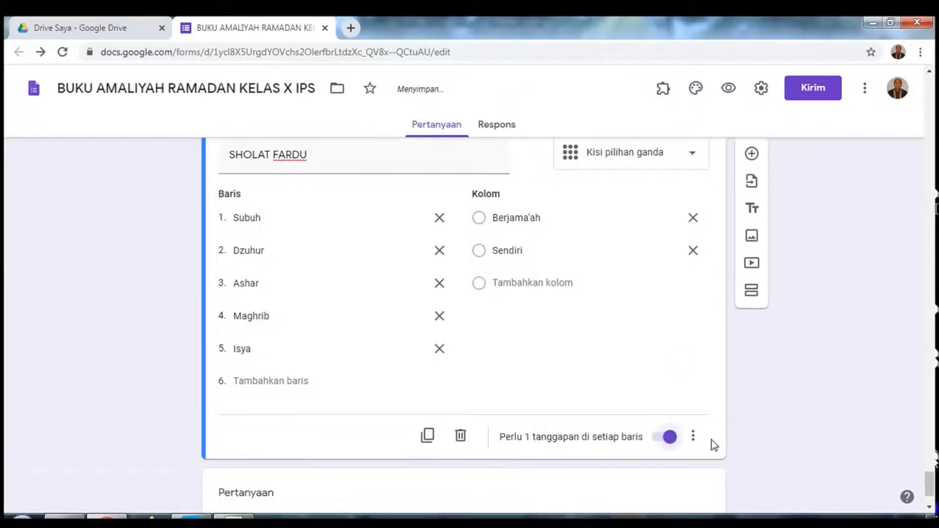
scroll(712, 439, "down", 2)
Step: Title the new question SHOLAT SUNNAH and make it a checkbox question
left_click(573, 414)
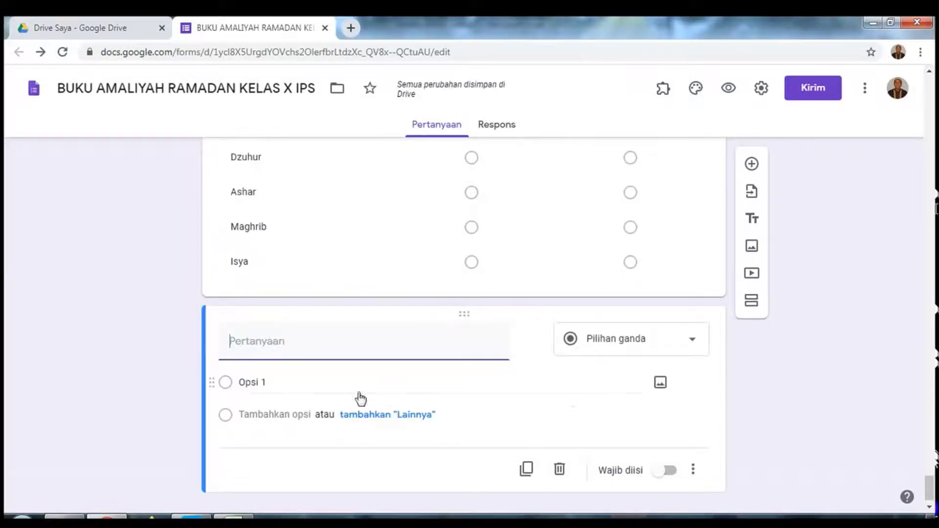
type("S")
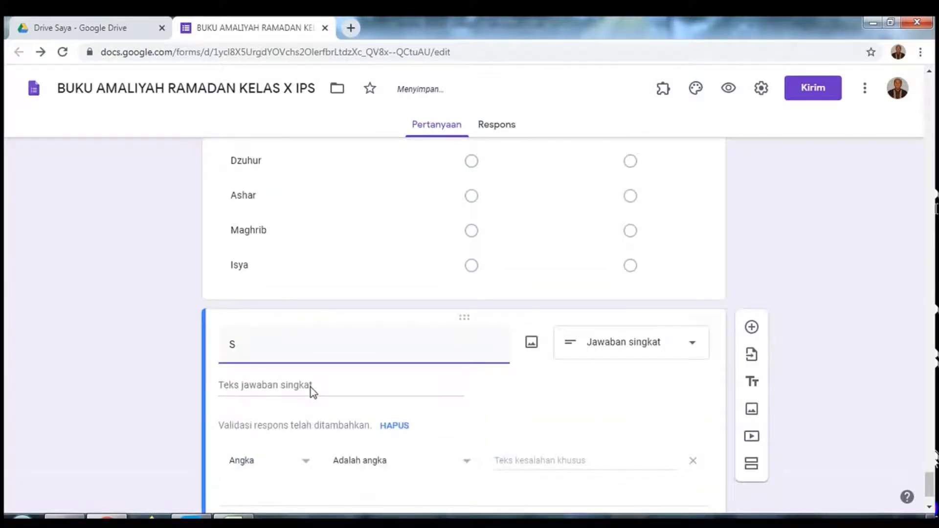
type("HOLAT")
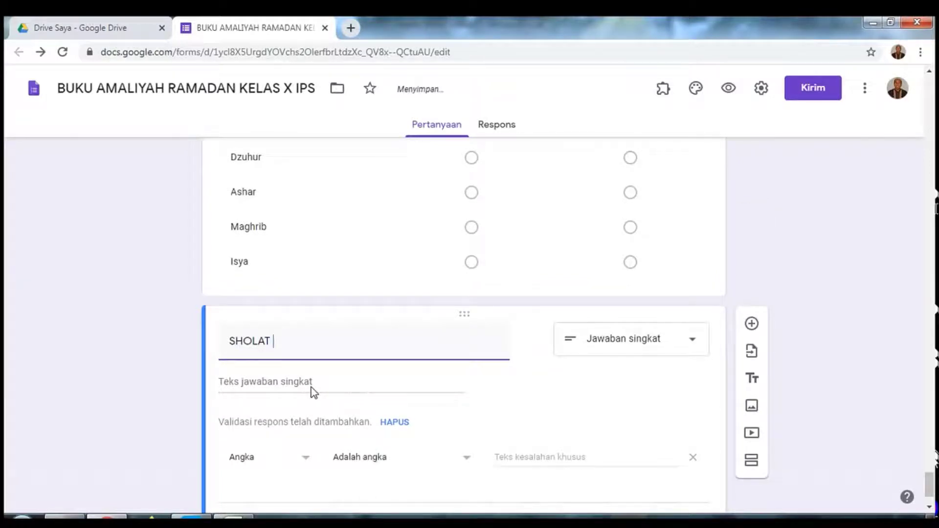
type(" SUNNAH")
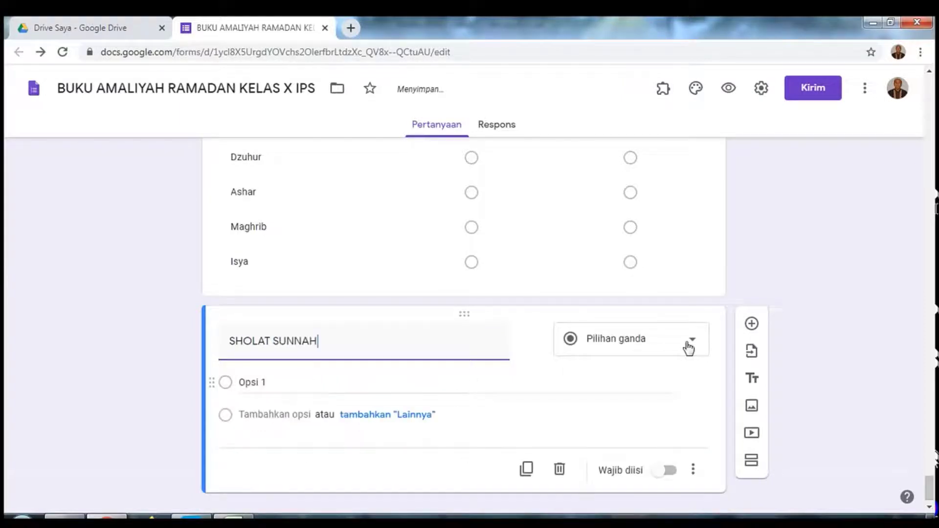
left_click(689, 347)
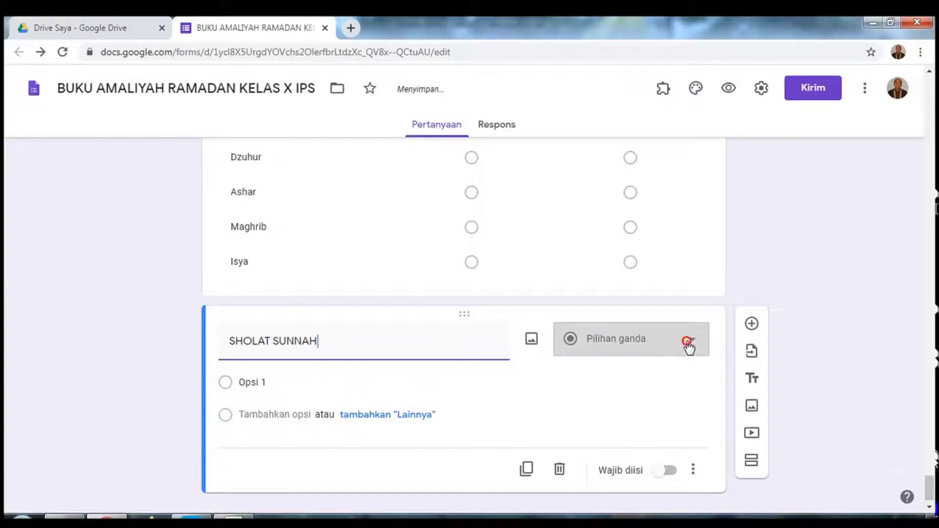
left_click(689, 348)
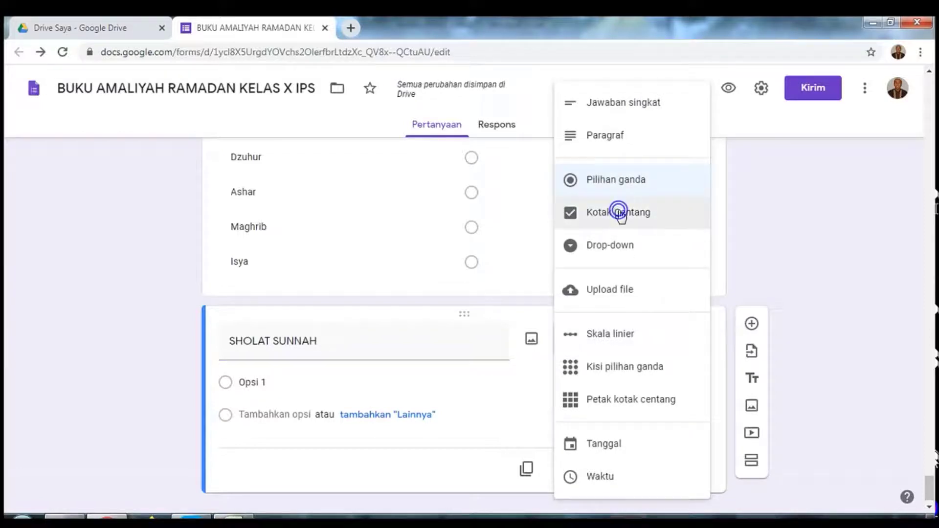
left_click(595, 226)
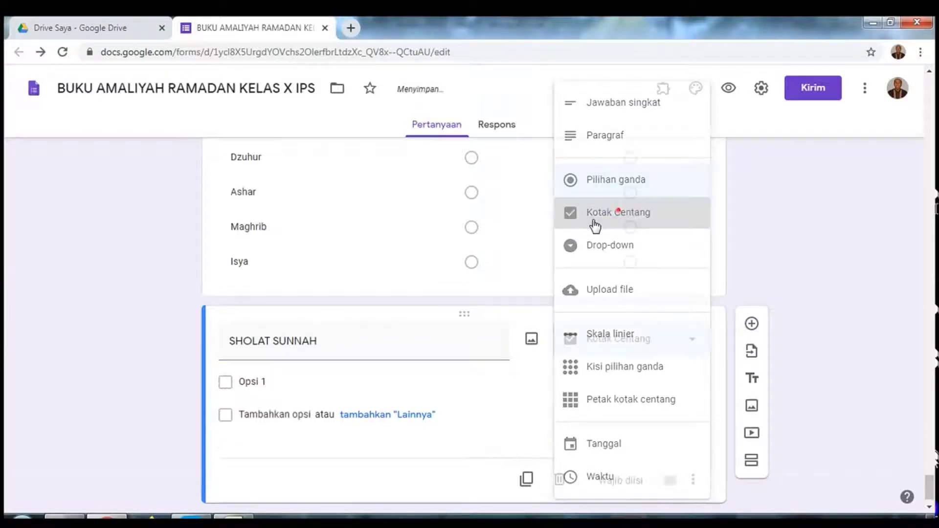
Step: Enter Dhuha as the first option, make SHOLAT SUNNAH required, and add a fourth section
left_click(319, 382)
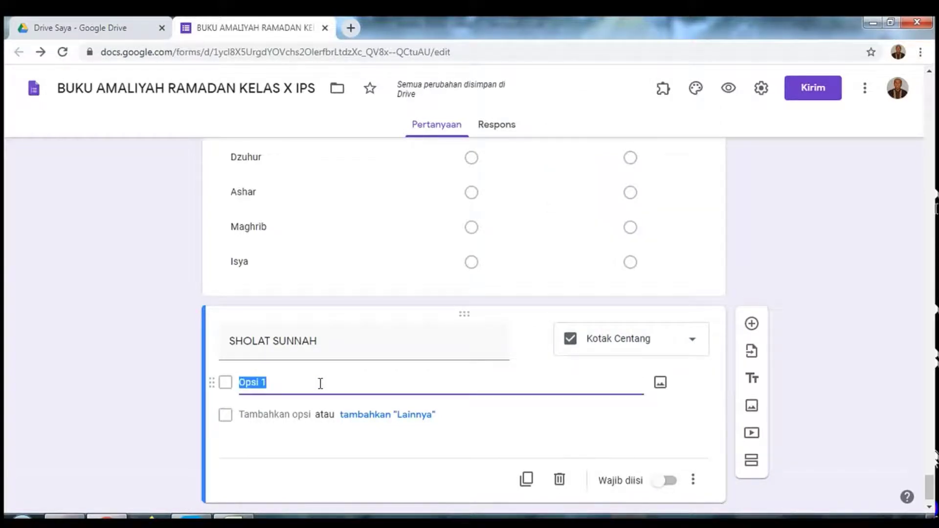
type("dHUHA")
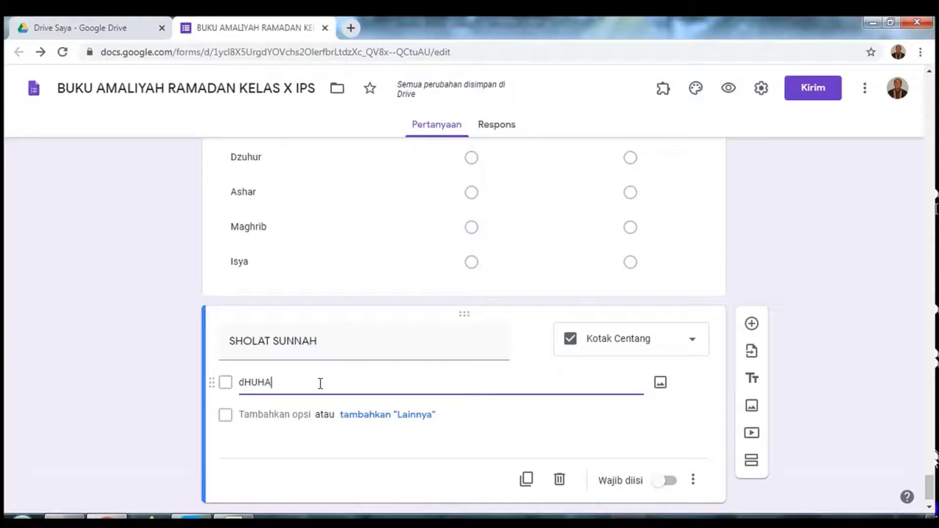
key("BackSpace")
key("BackSpace")
key("BackSpace")
key("BackSpace")
key("BackSpace")
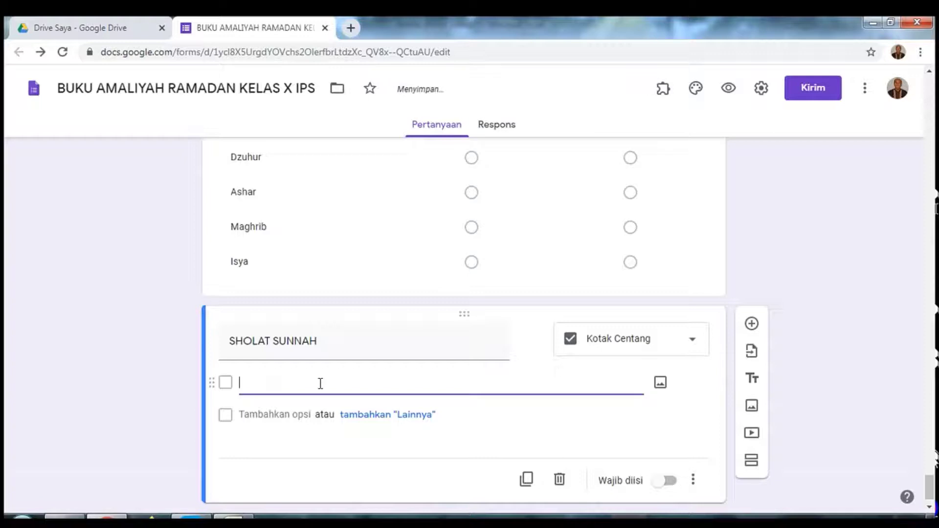
type("Dhuha")
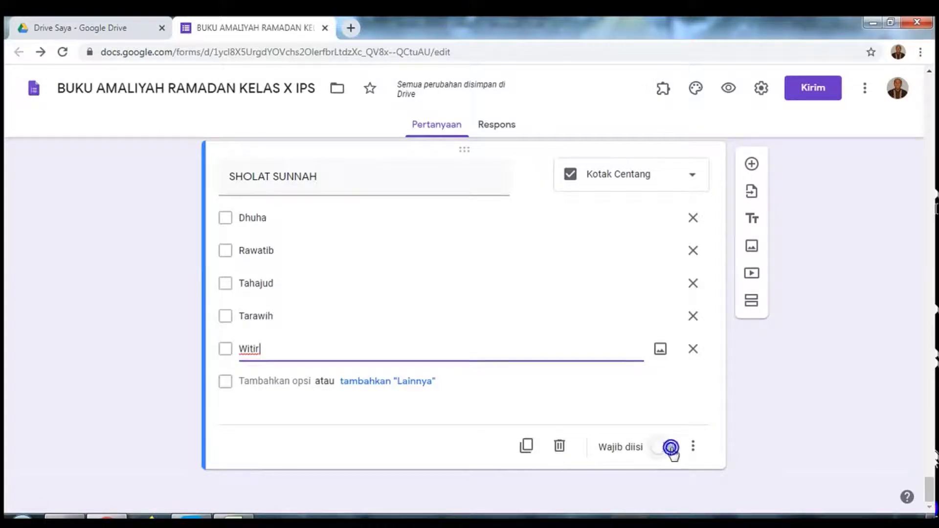
left_click(671, 449)
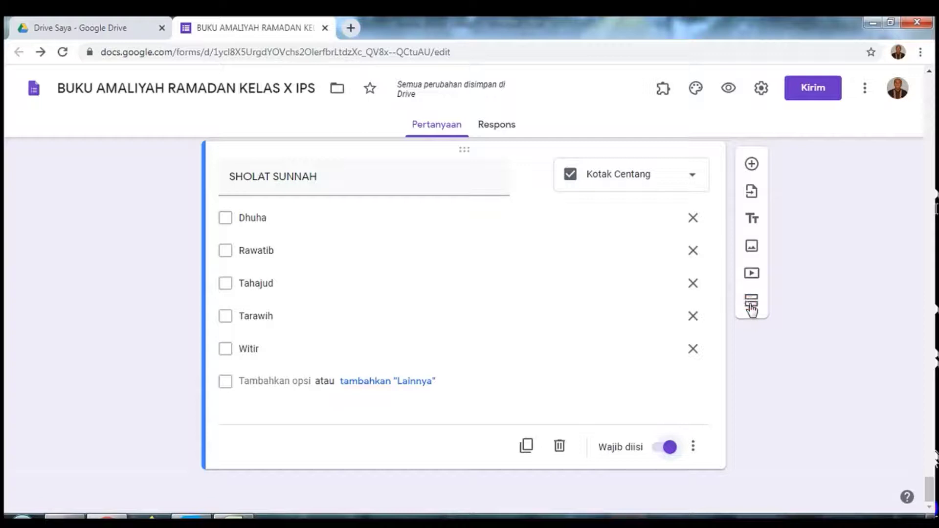
left_click(752, 308)
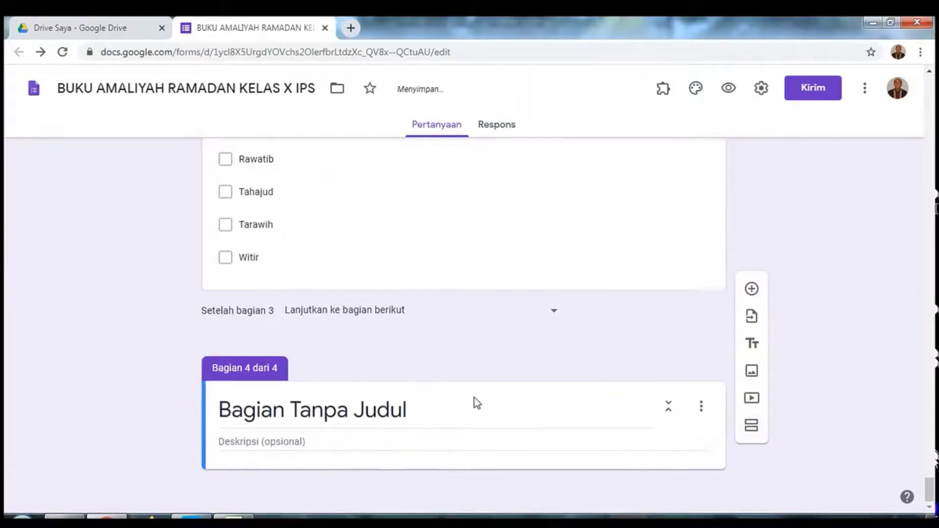
Step: Title the fourth section TADARUS AL-QUR'AN and add a blank question to it
left_click(409, 411)
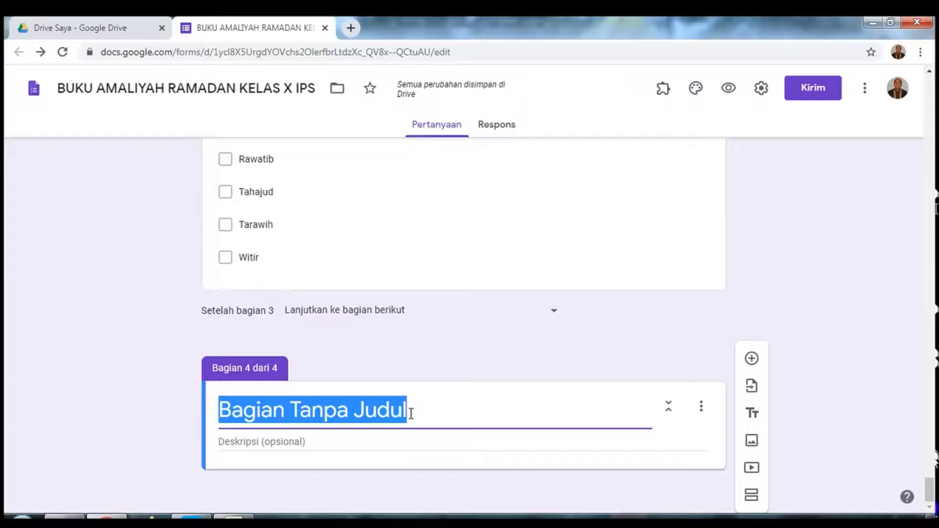
type("t")
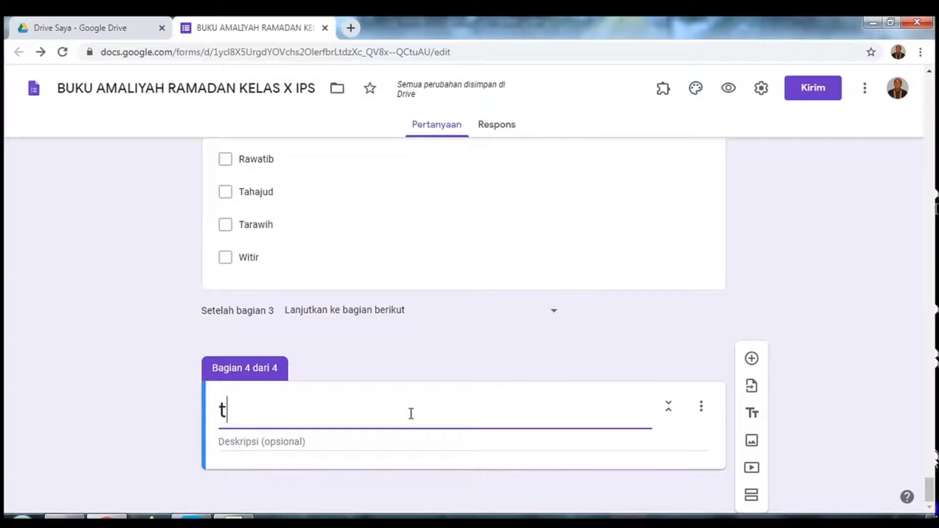
key("BackSpace")
type("TADARUS AL-QUR")
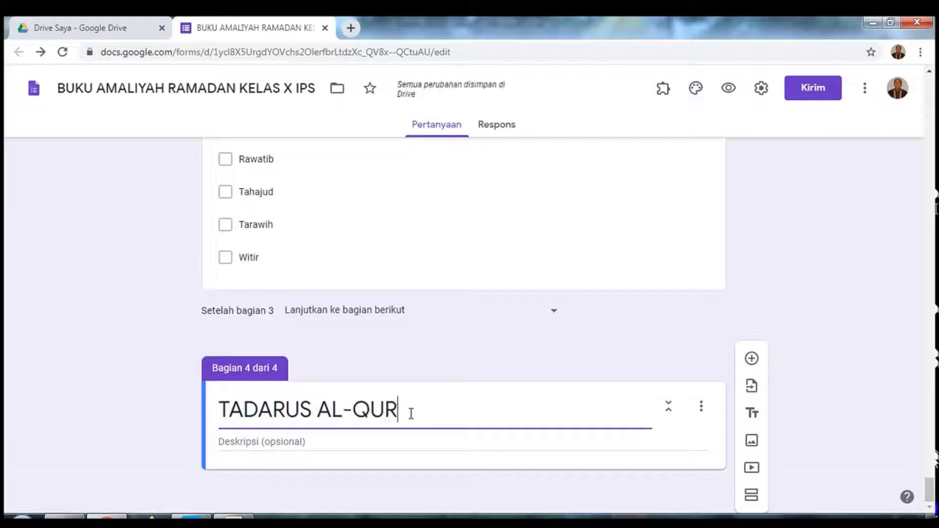
type("'AN")
left_click(753, 361)
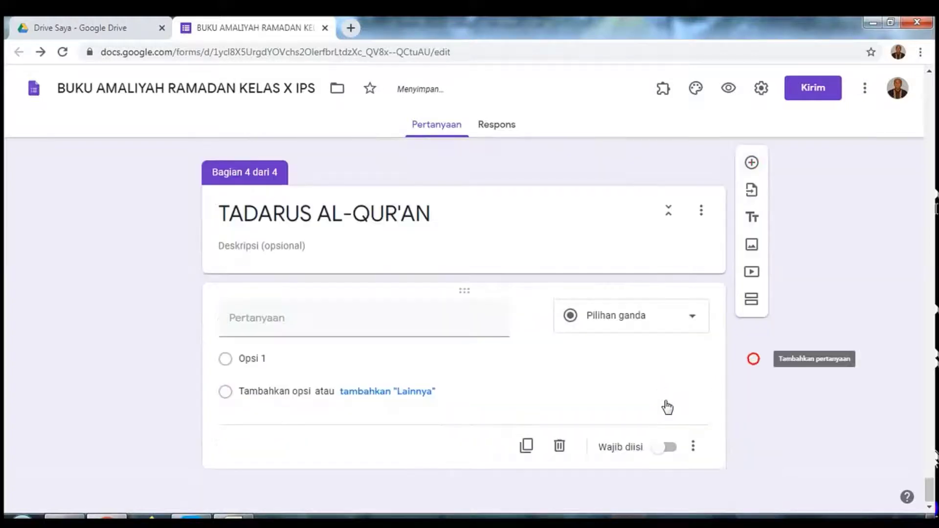
Step: Create a required Jawaban singkat question 'Surat', then add another question below it
left_click(403, 324)
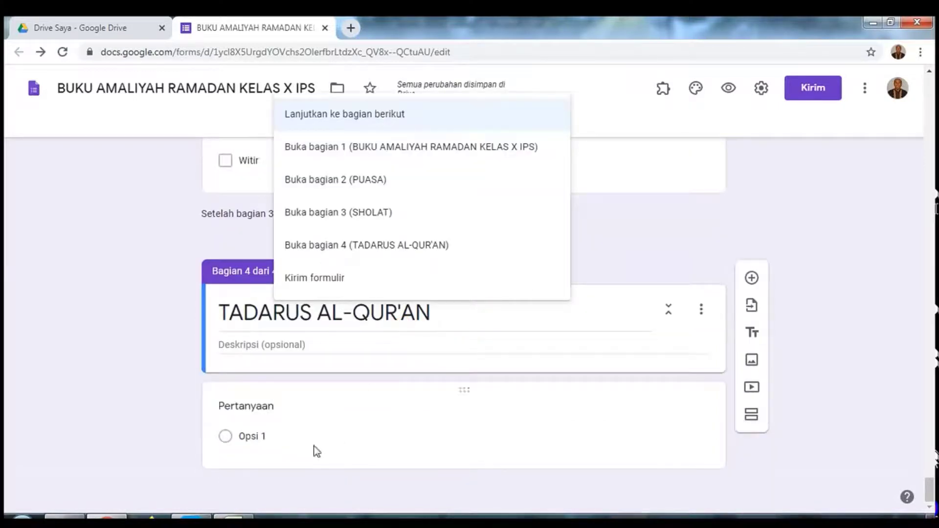
left_click(295, 435)
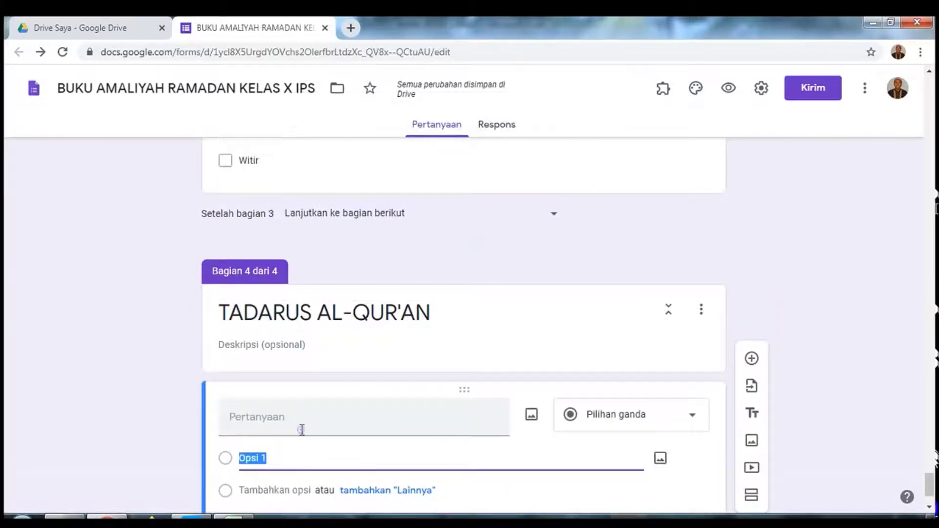
left_click(302, 429)
type("Surat")
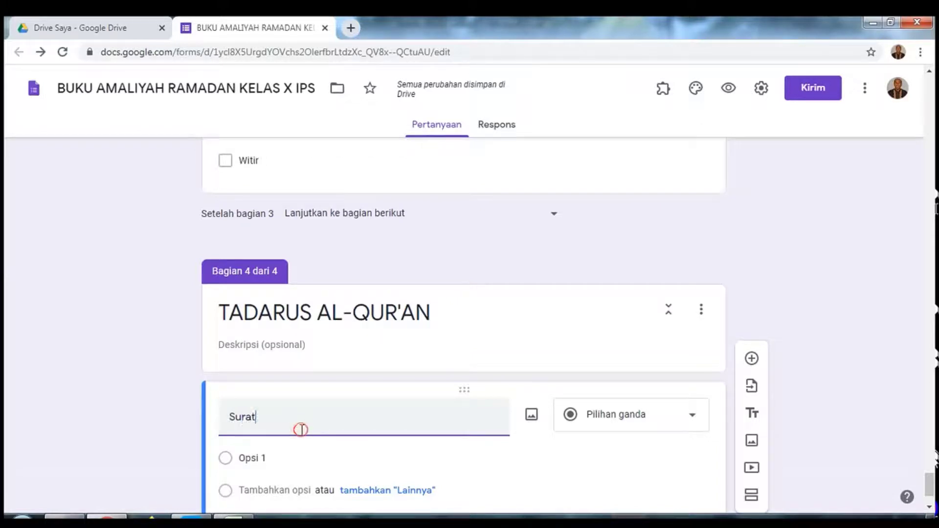
left_click(689, 420)
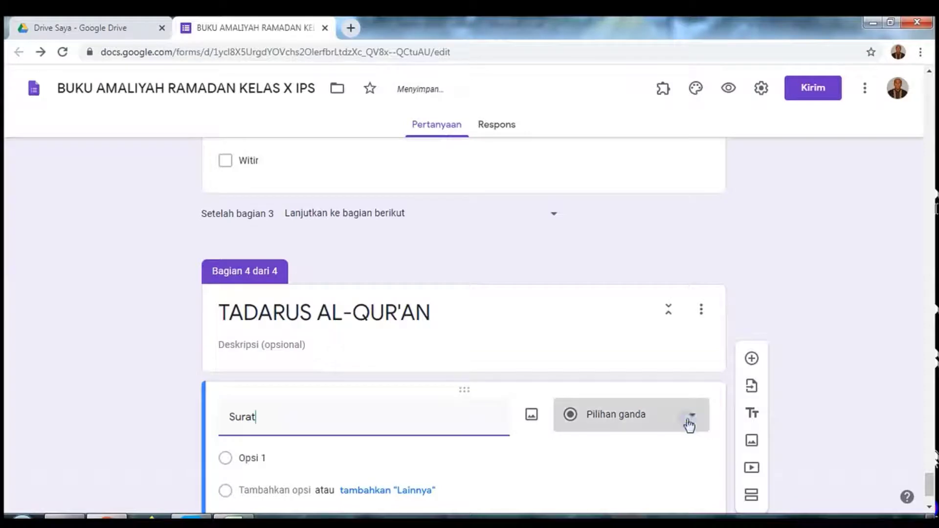
left_click(689, 421)
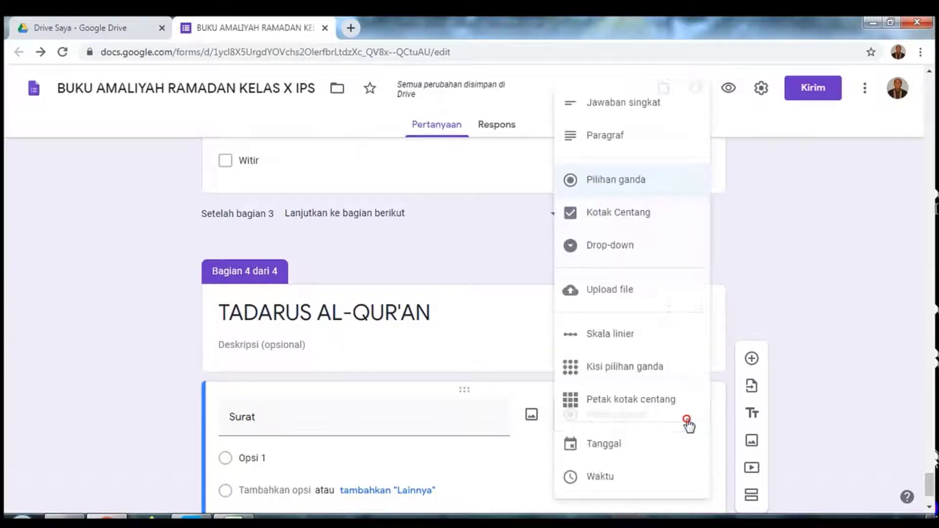
left_click(641, 104)
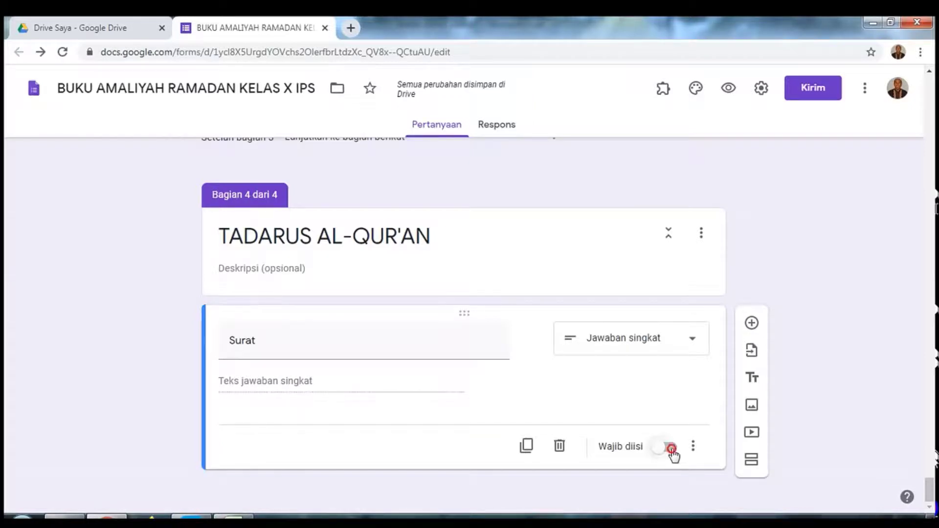
left_click(672, 449)
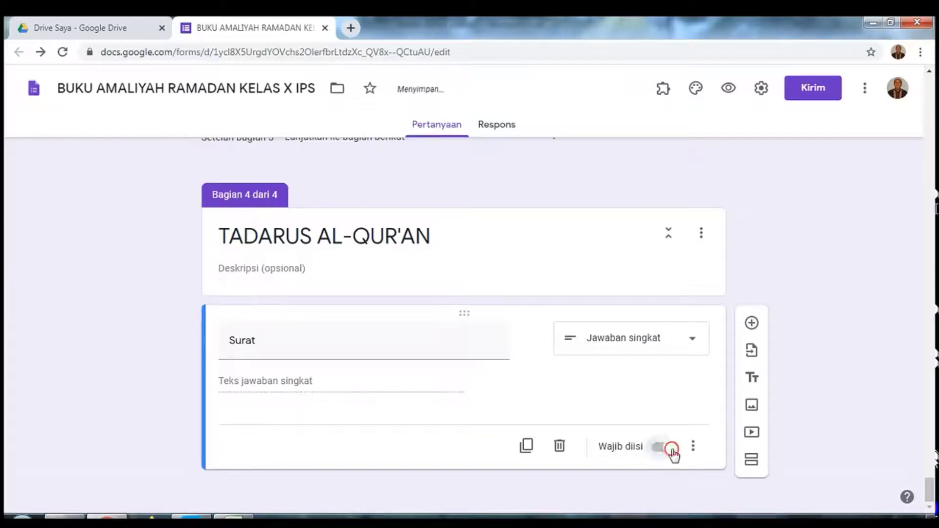
left_click(752, 331)
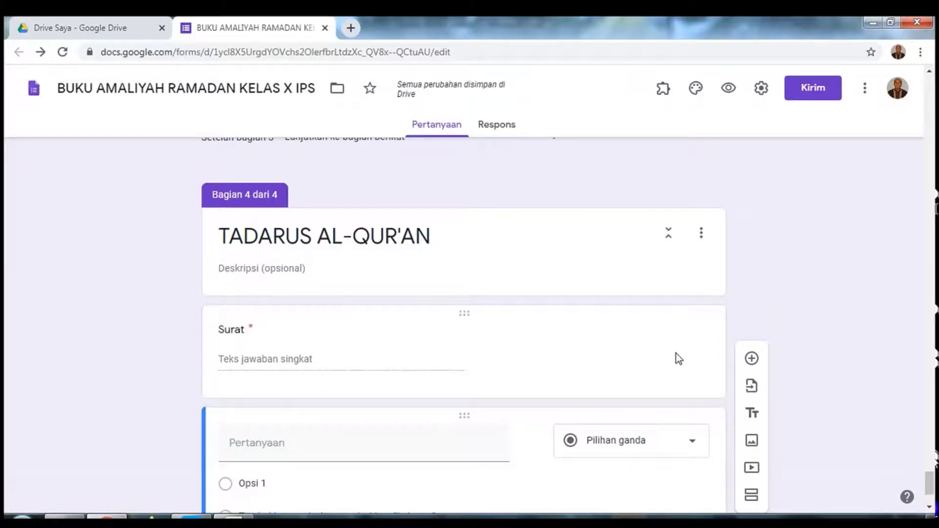
Step: Create a required short-answer 'Ayat' question without response validation, then add another question
left_click(369, 444)
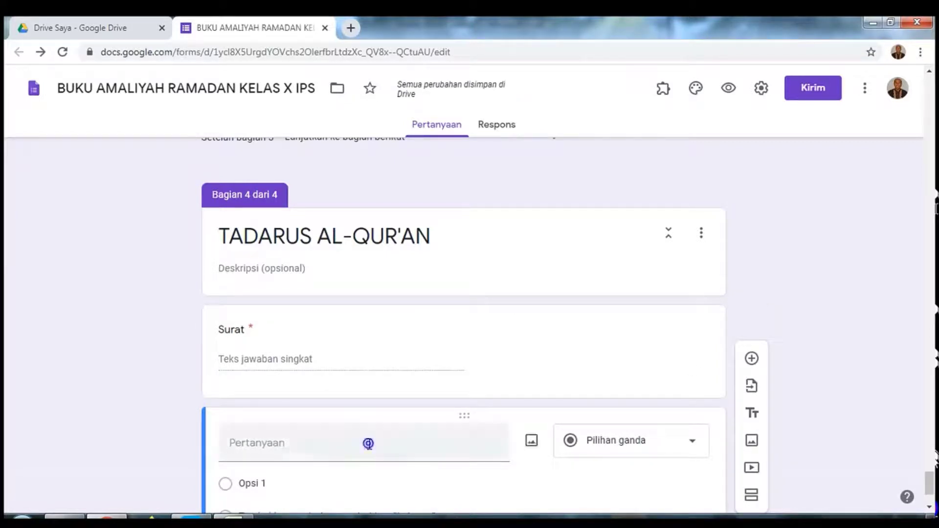
type("Ayat")
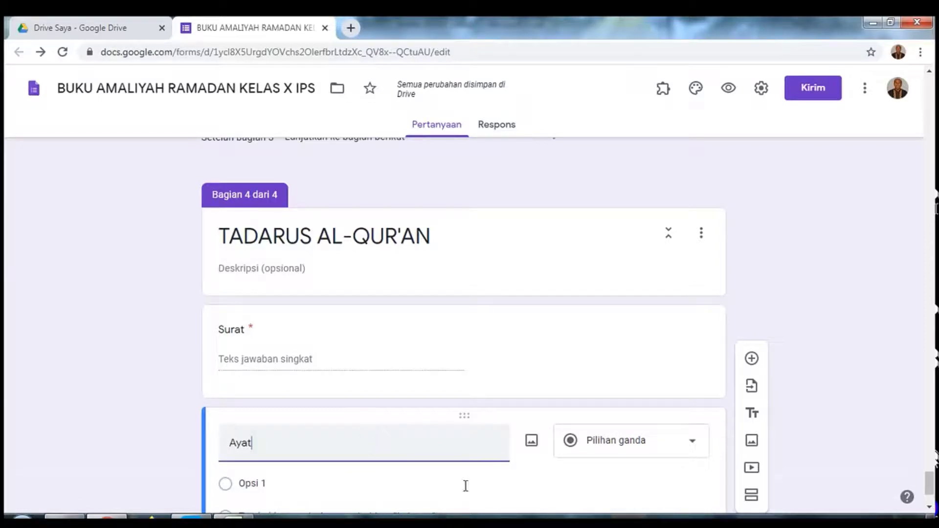
left_click(664, 443)
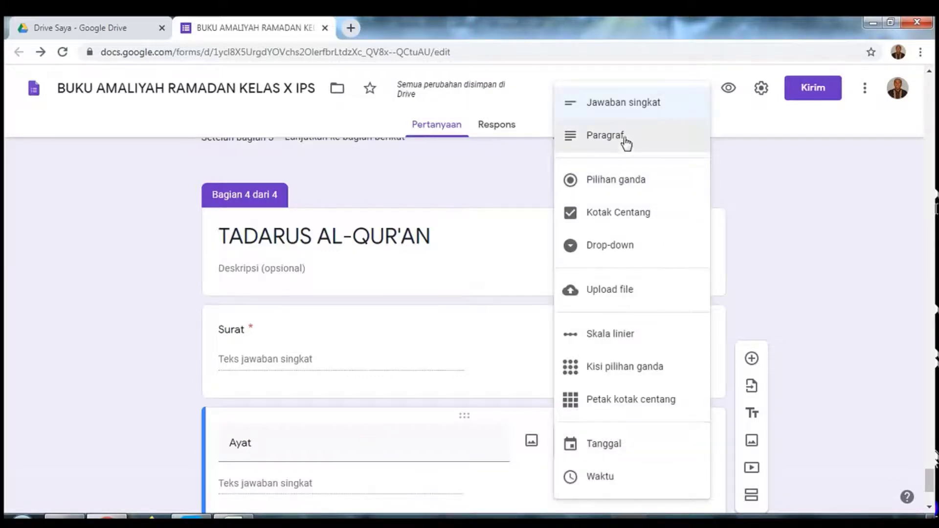
left_click(625, 105)
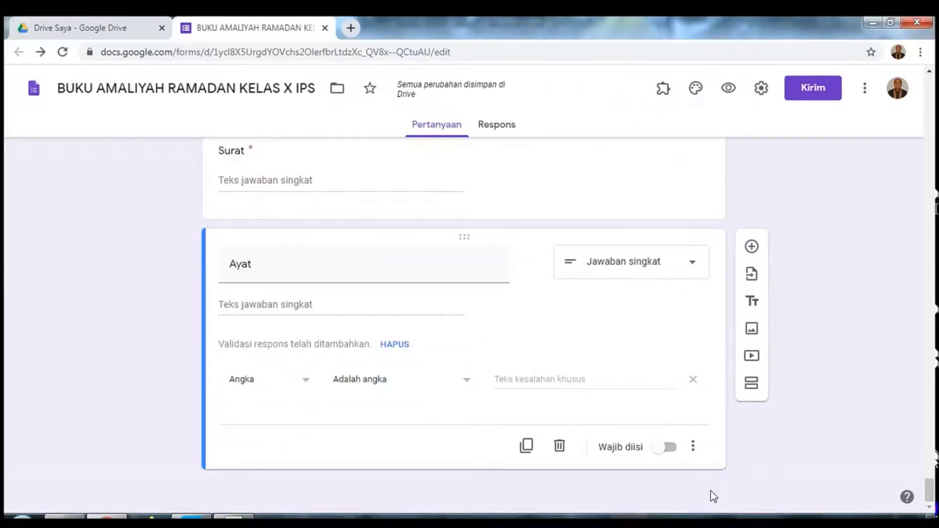
left_click(694, 447)
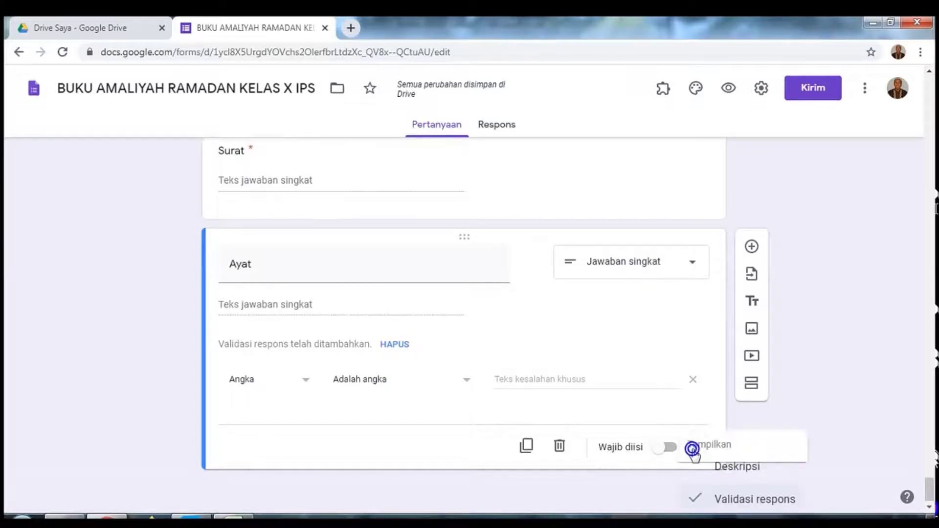
left_click(698, 482)
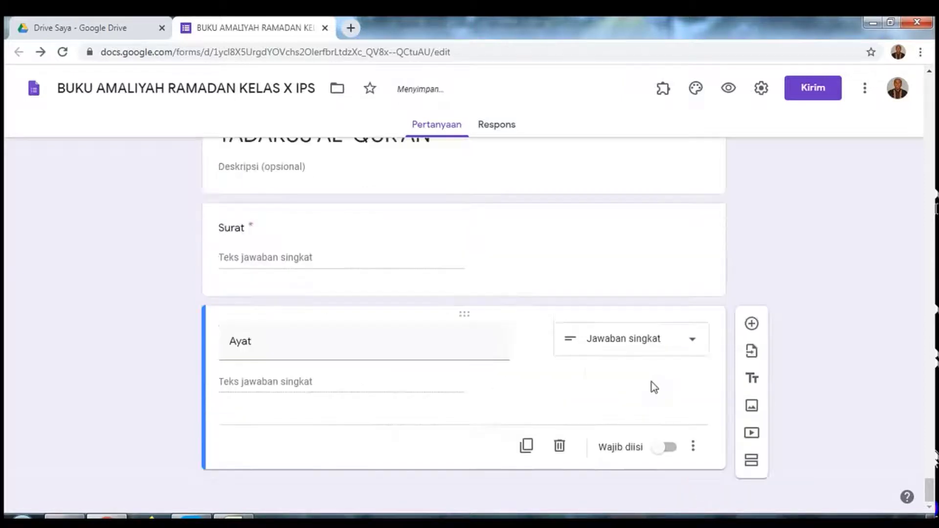
left_click(674, 452)
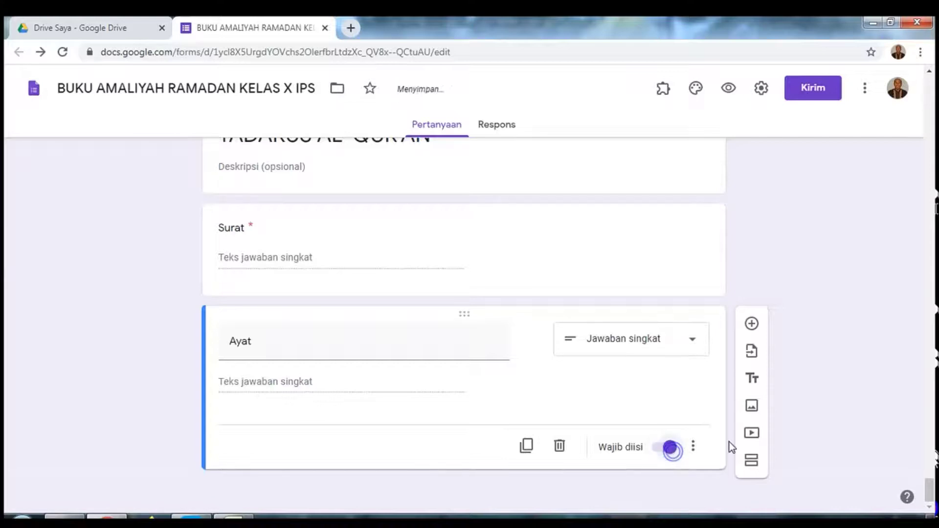
left_click(751, 325)
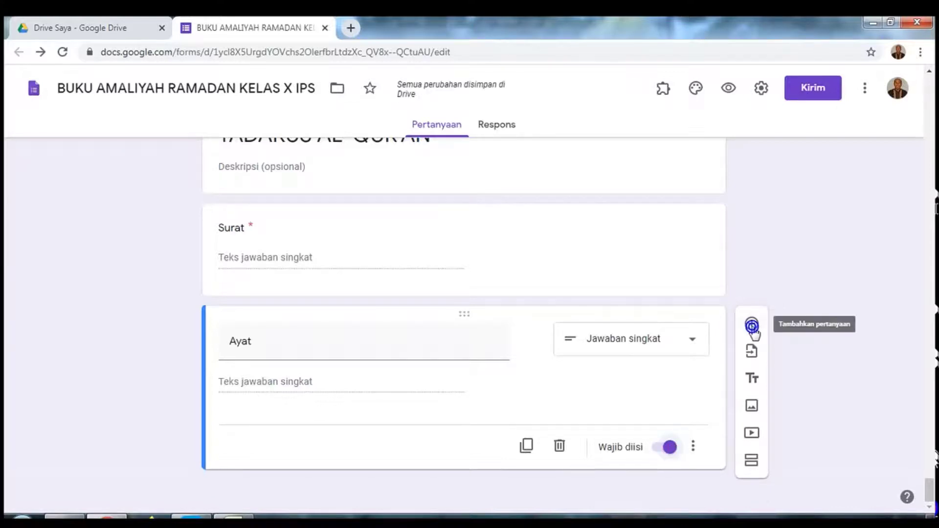
Step: Make the question 'Bukti Foto' a file-upload question, accepting the Drive upload notice
left_click(464, 372)
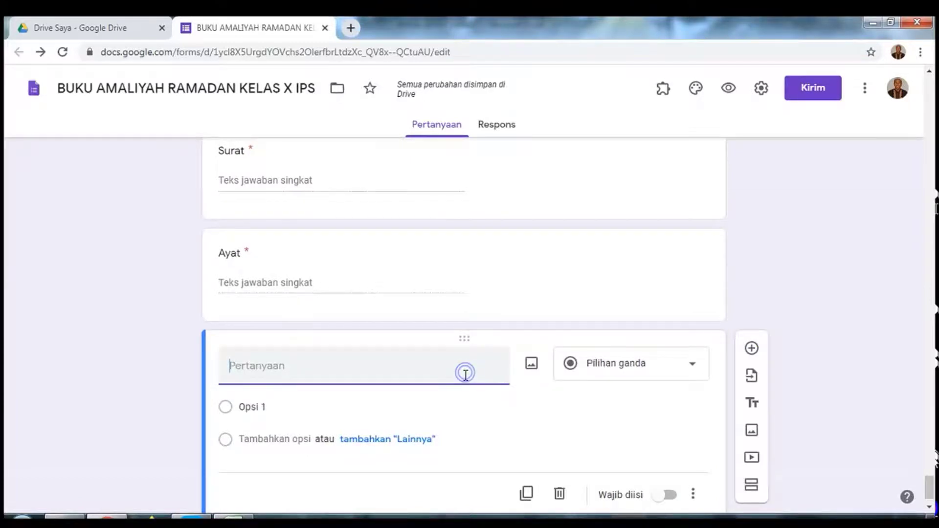
type("Bukti")
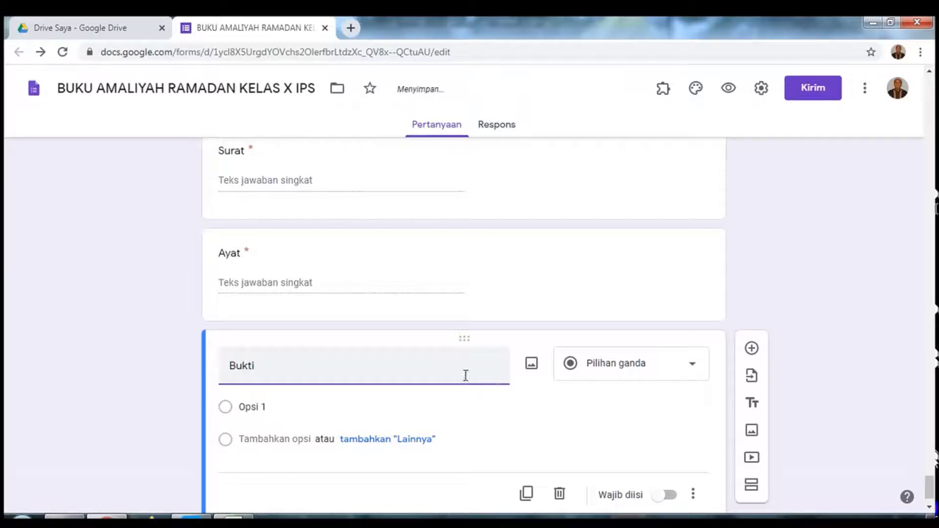
type("Foto")
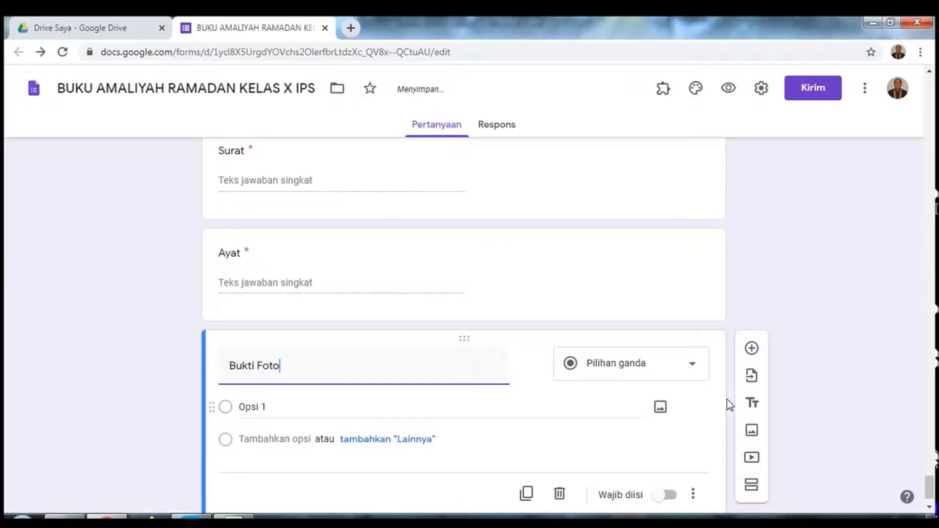
left_click(694, 366)
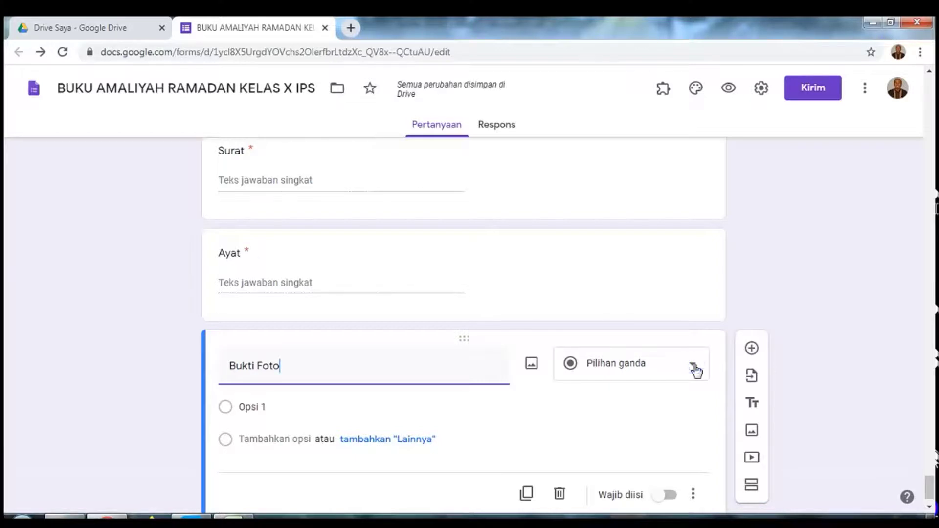
left_click(694, 366)
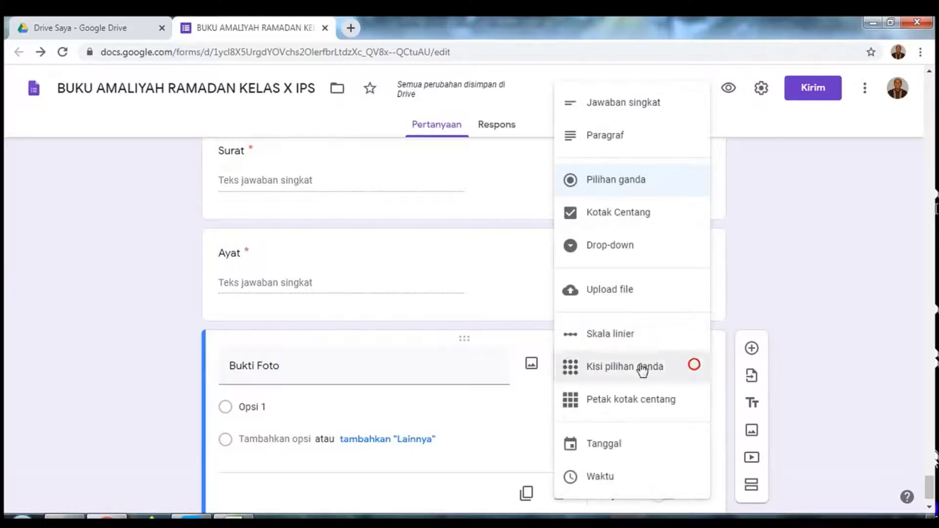
left_click(635, 292)
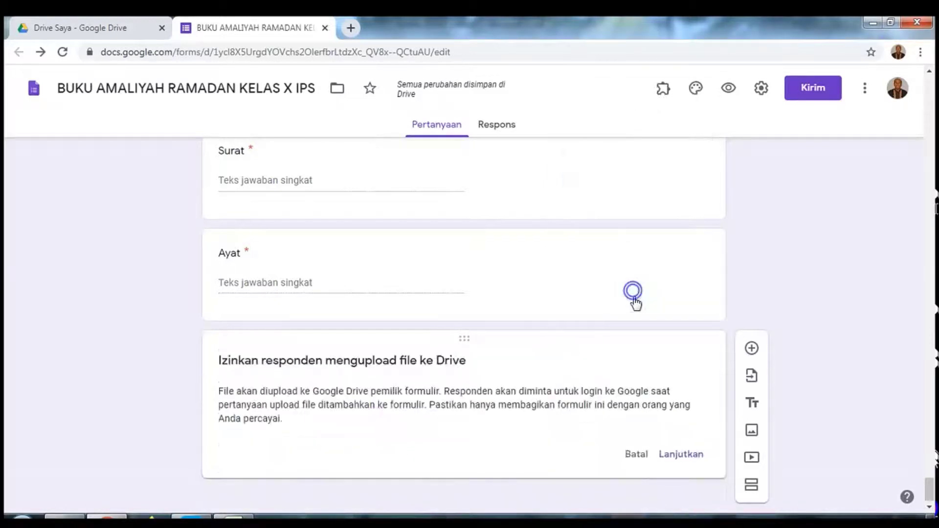
left_click(633, 290)
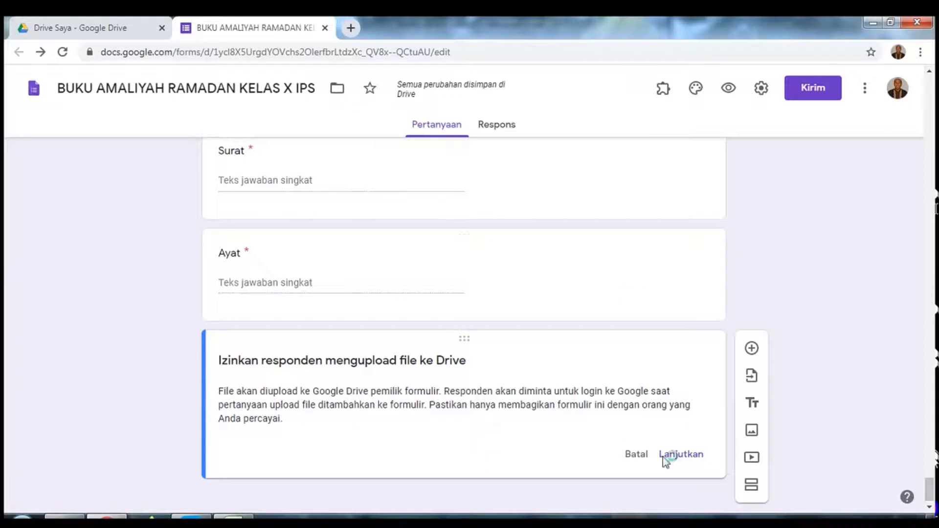
left_click(679, 461)
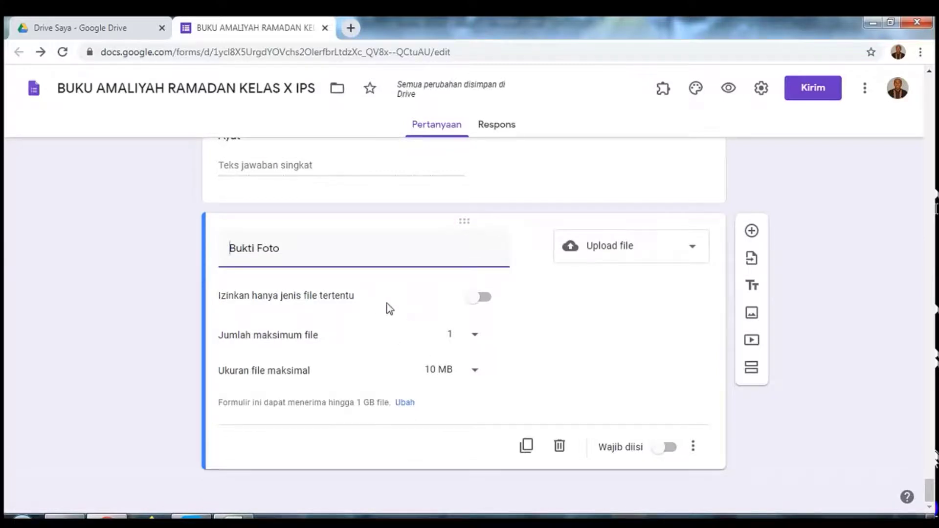
Step: Restrict Bukti Foto uploads to the two Gambar image types, make it required, and add a fifth section
left_click(487, 302)
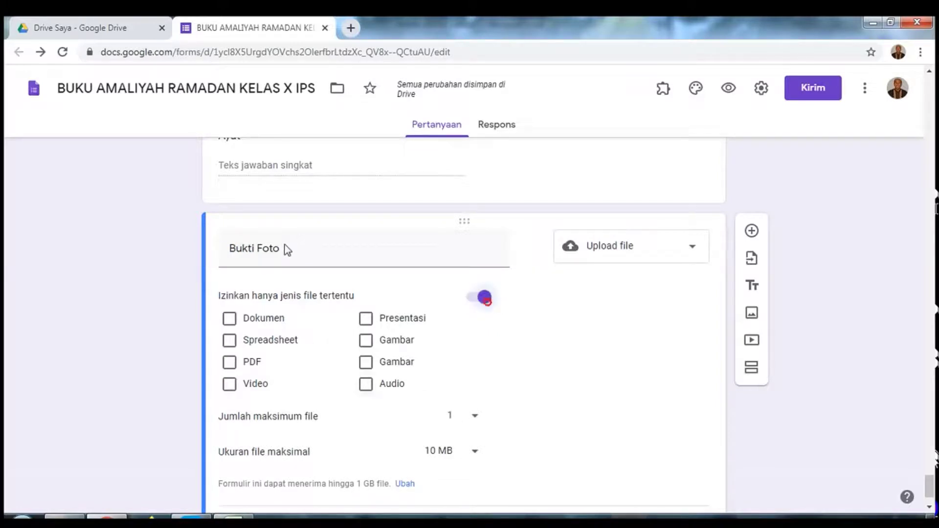
left_click(370, 345)
left_click(364, 363)
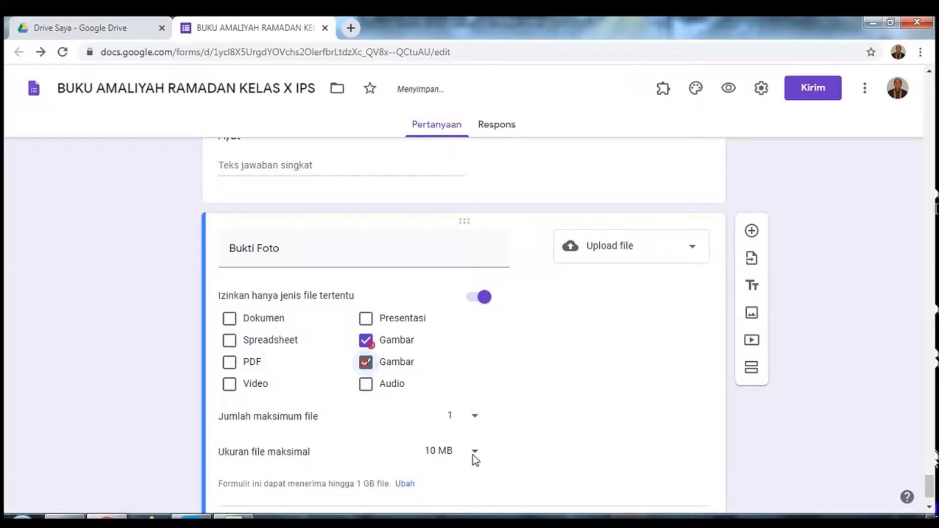
scroll(480, 473, "down", 1)
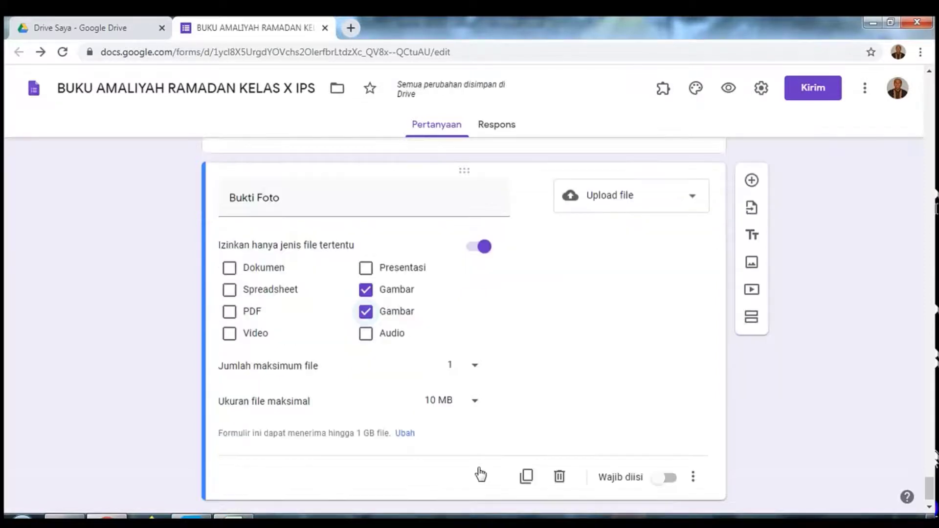
scroll(480, 473, "down", 1)
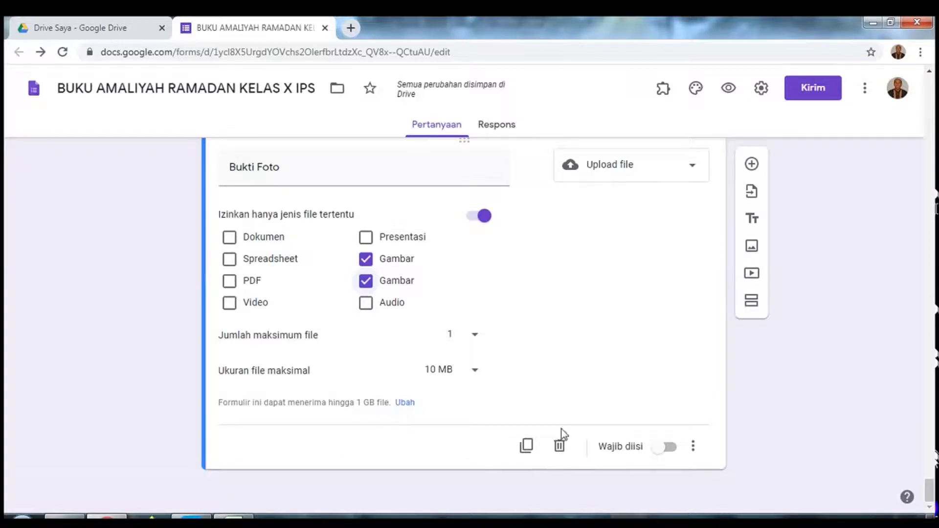
left_click(674, 449)
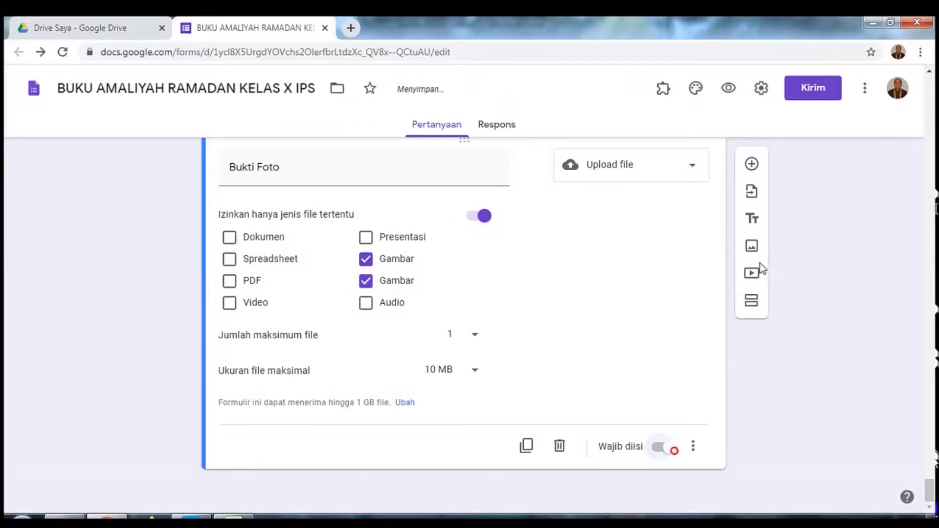
left_click(755, 303)
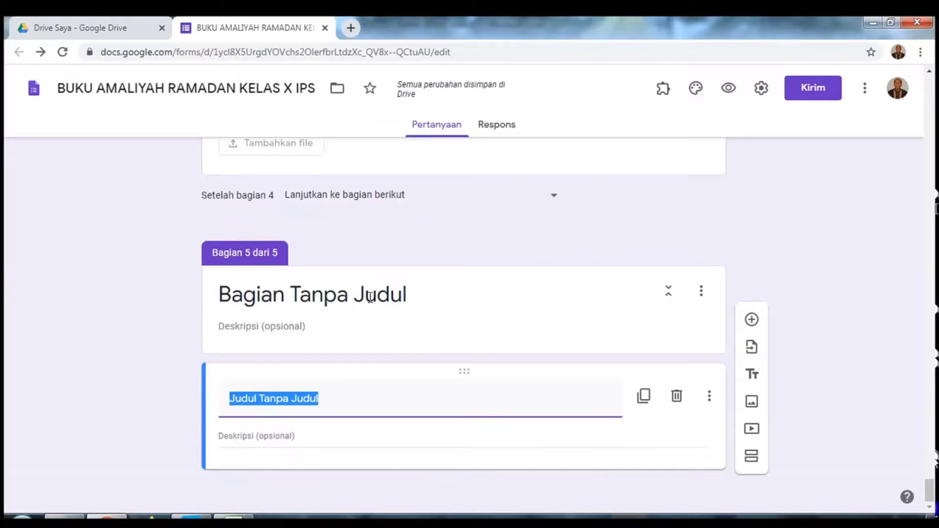
Step: Retitle the fifth section TAHFIDZ AL-QUR'AN and delete the empty 'Judul Tanpa Judul' card below it
left_click(370, 297)
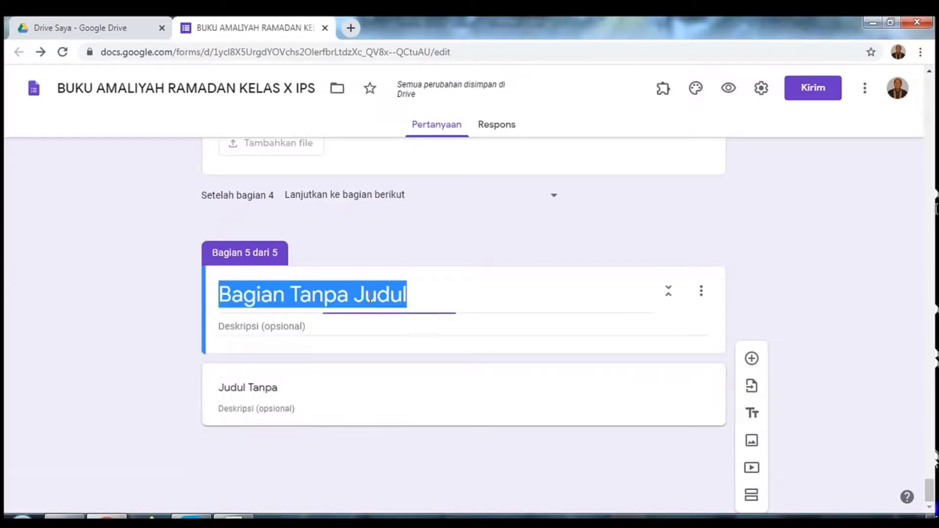
scroll(370, 297, "up", 1)
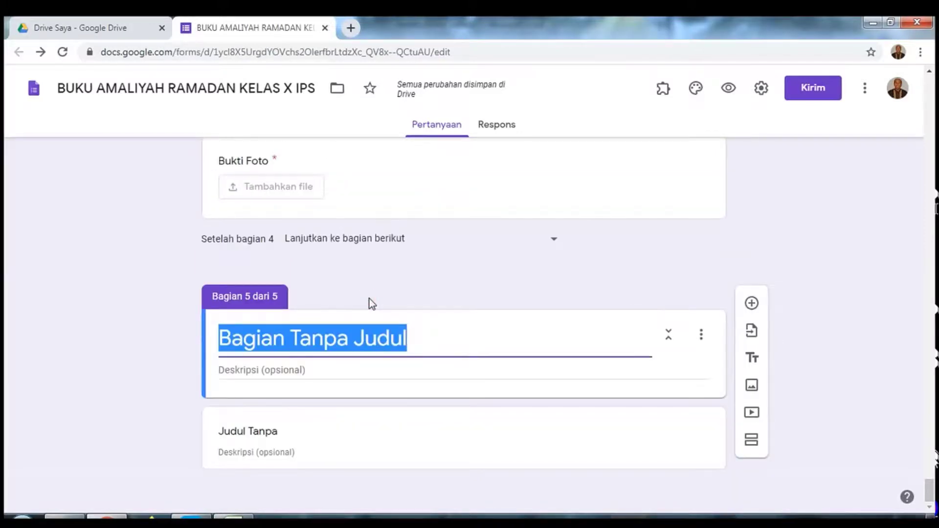
type("T")
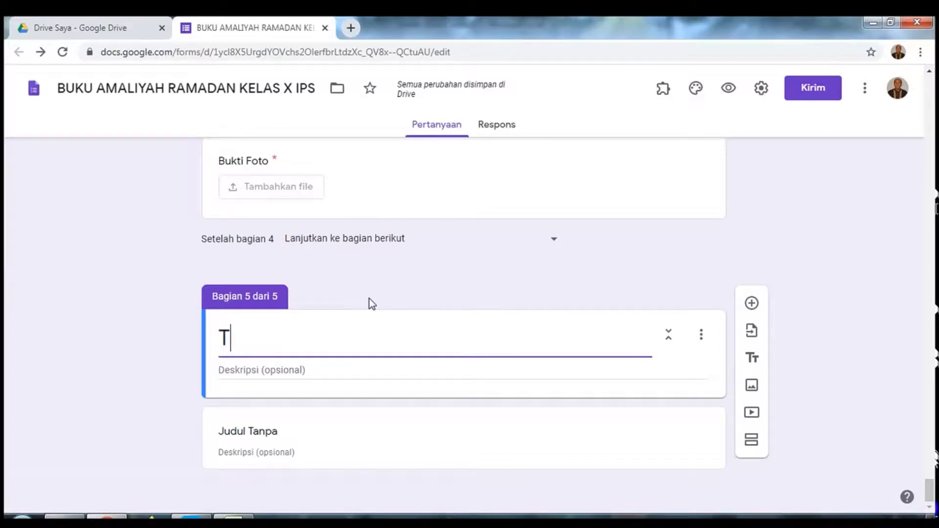
type("AHFIDZ ")
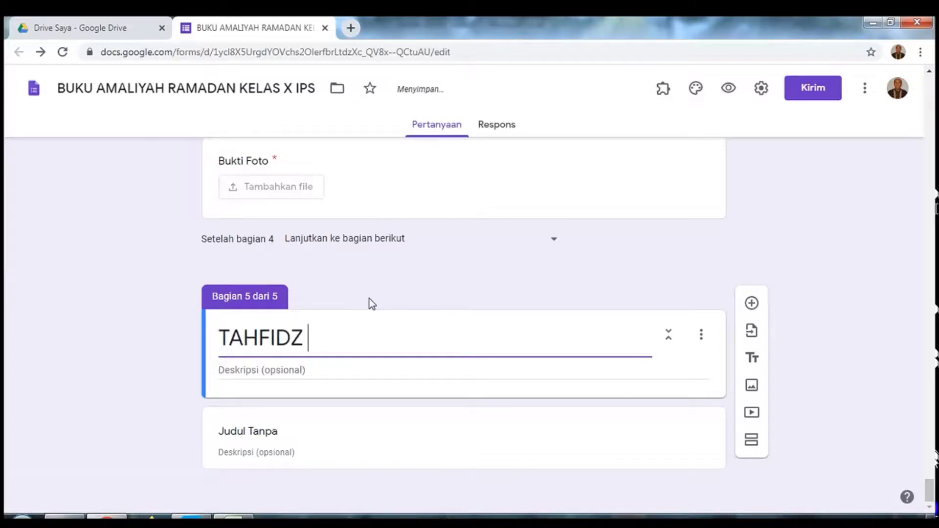
type("AL-QUR'AN")
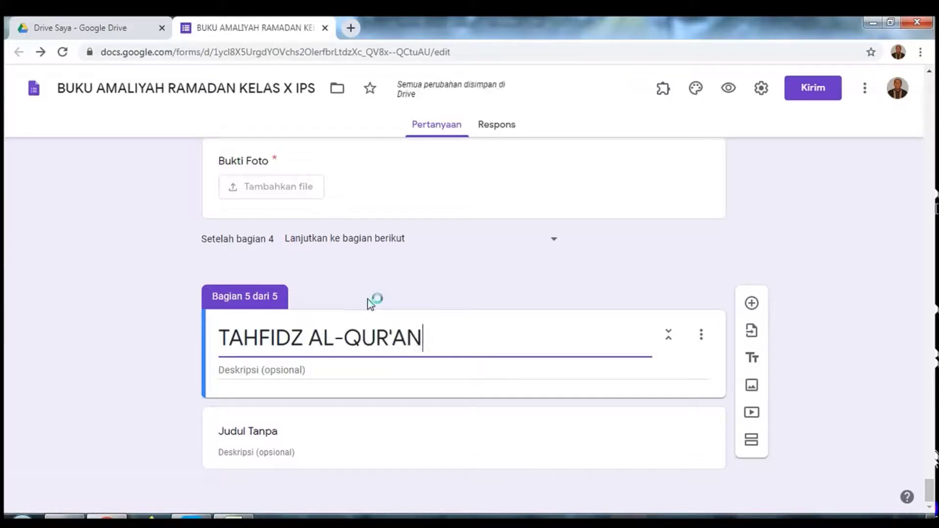
left_click(342, 427)
left_click(666, 419)
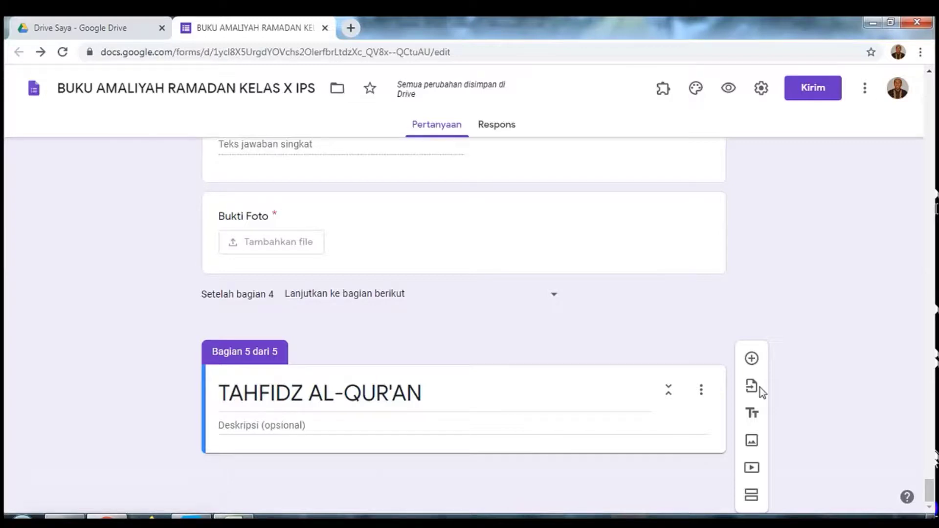
Step: Add a 'Surat' question to TAHFIDZ AL-QUR'AN as Jawaban singkat and mark it Wajib diisi
left_click(753, 361)
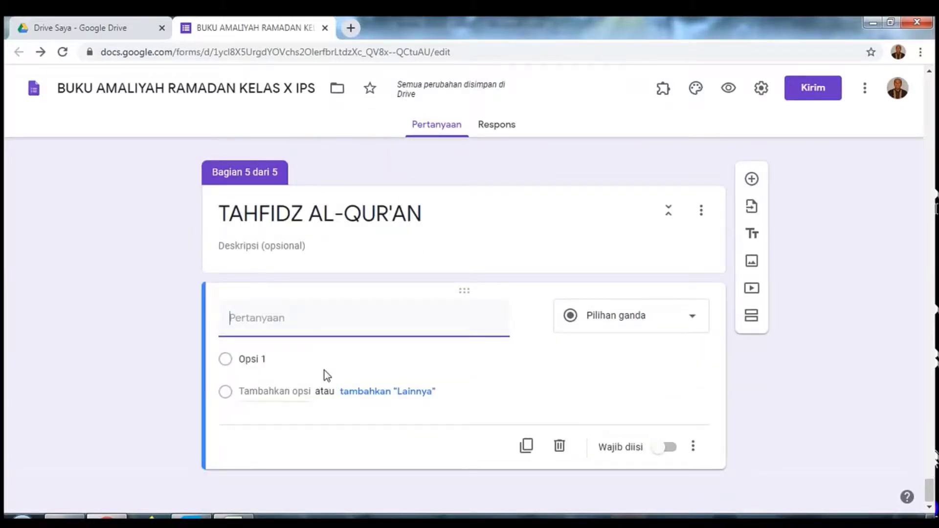
type("Surat")
left_click(691, 320)
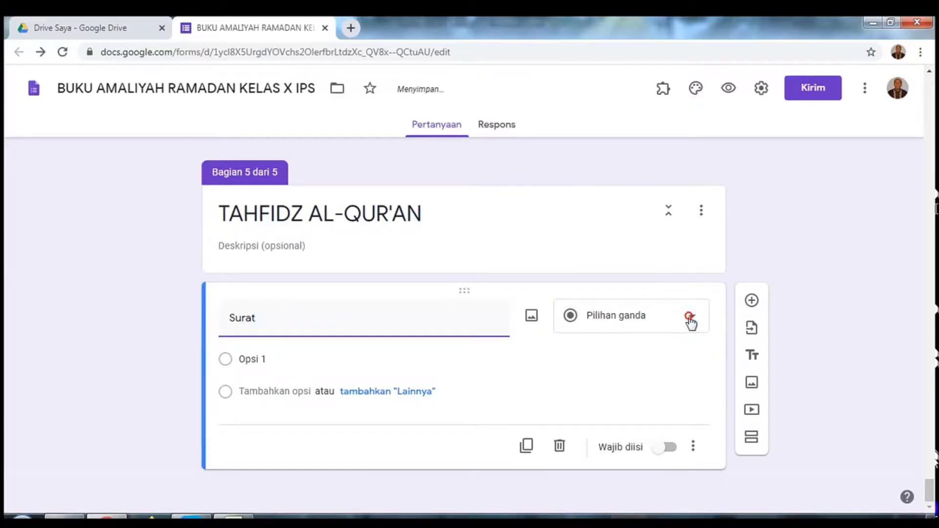
left_click(691, 320)
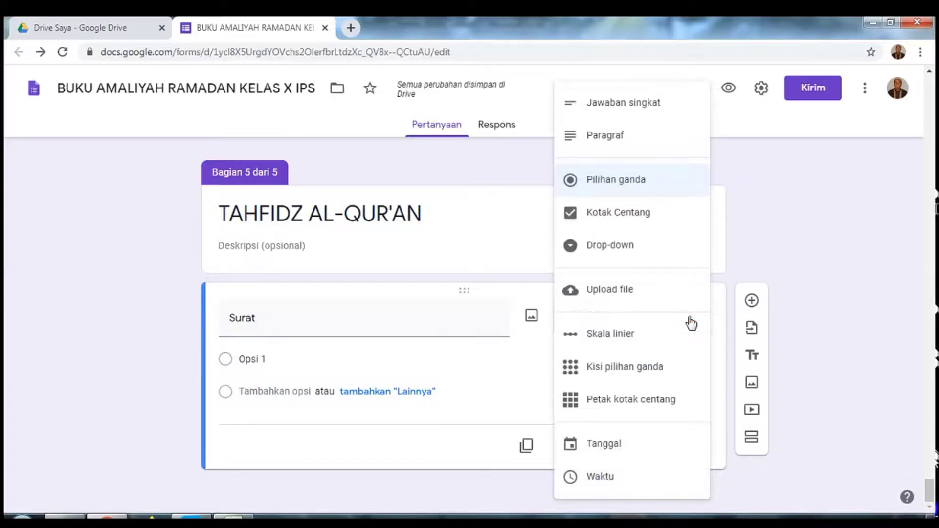
left_click(629, 104)
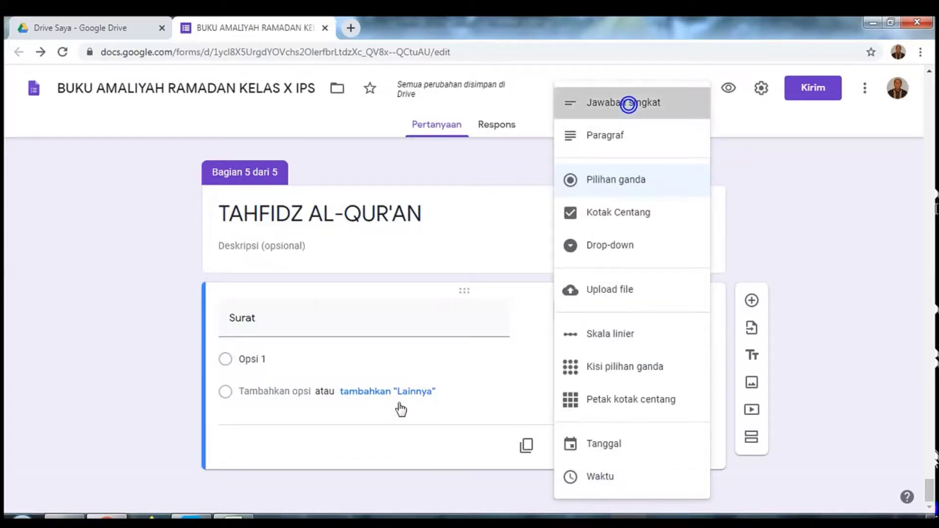
left_click(629, 104)
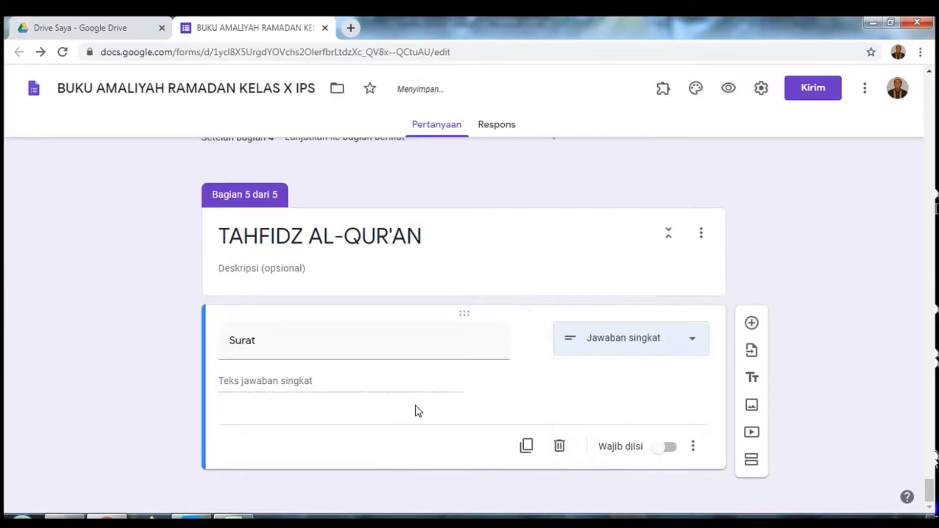
left_click(670, 451)
left_click(669, 451)
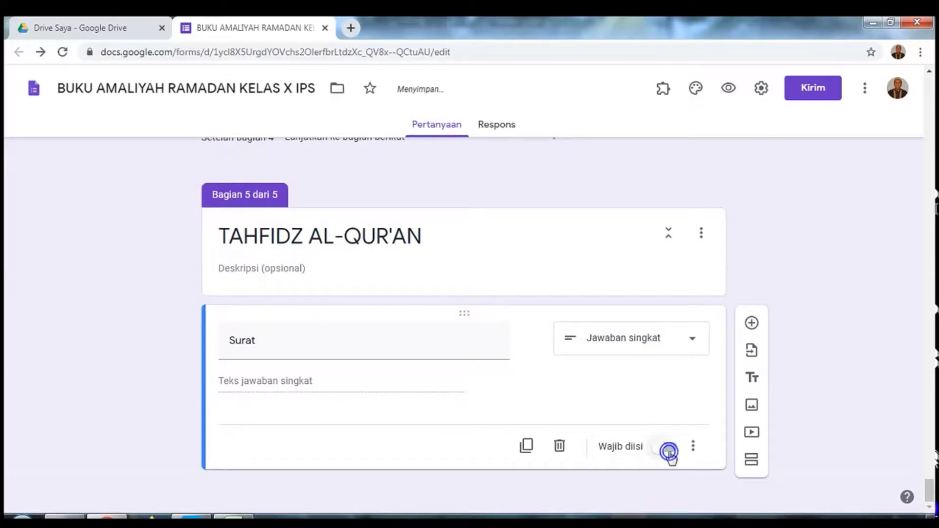
left_click(669, 450)
Step: Add an 'Ayat' question below Surat with the Jawaban singkat type
left_click(752, 324)
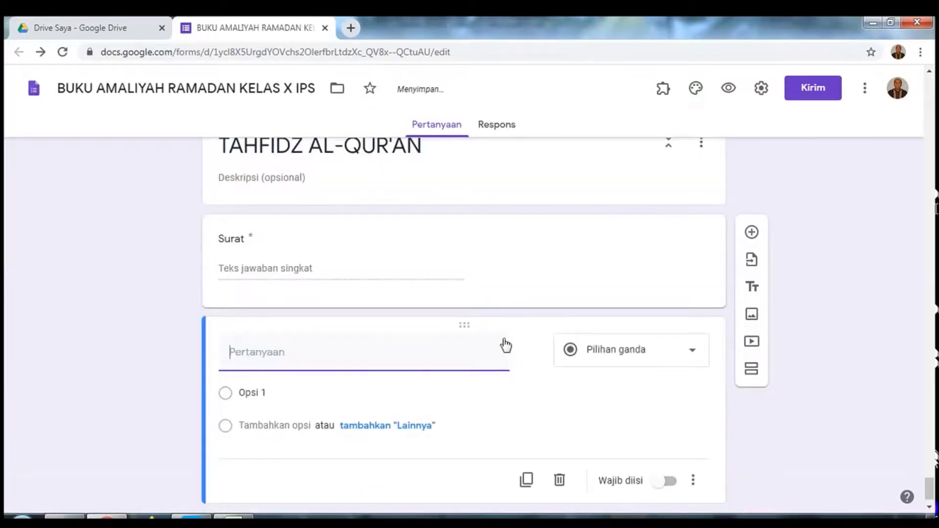
type("A")
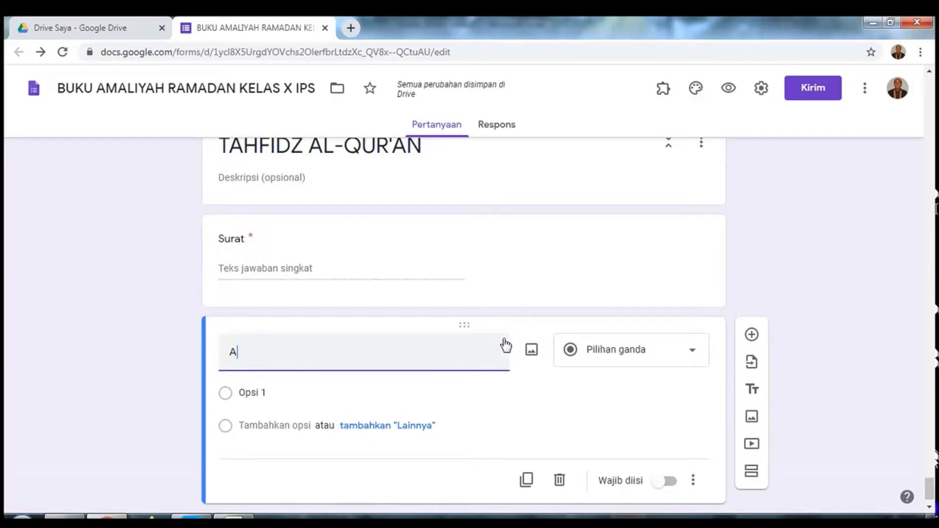
type("yat")
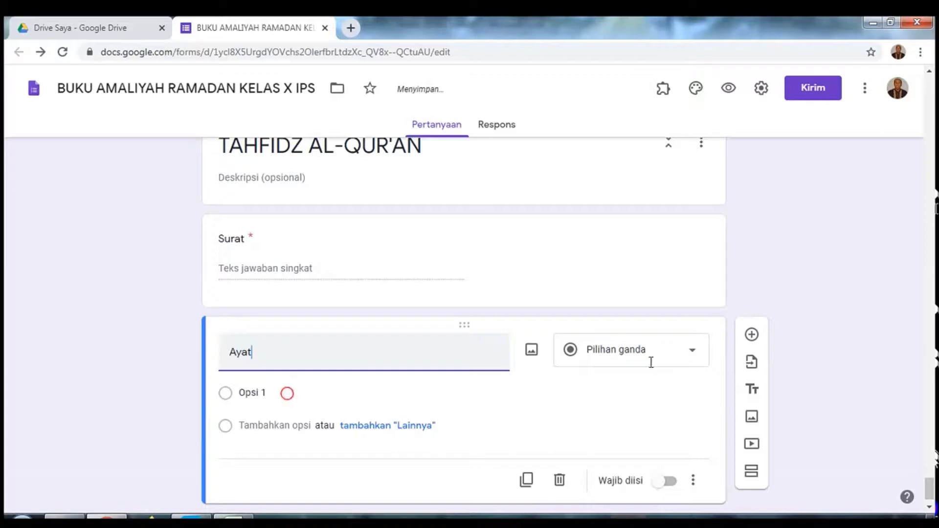
key("Return")
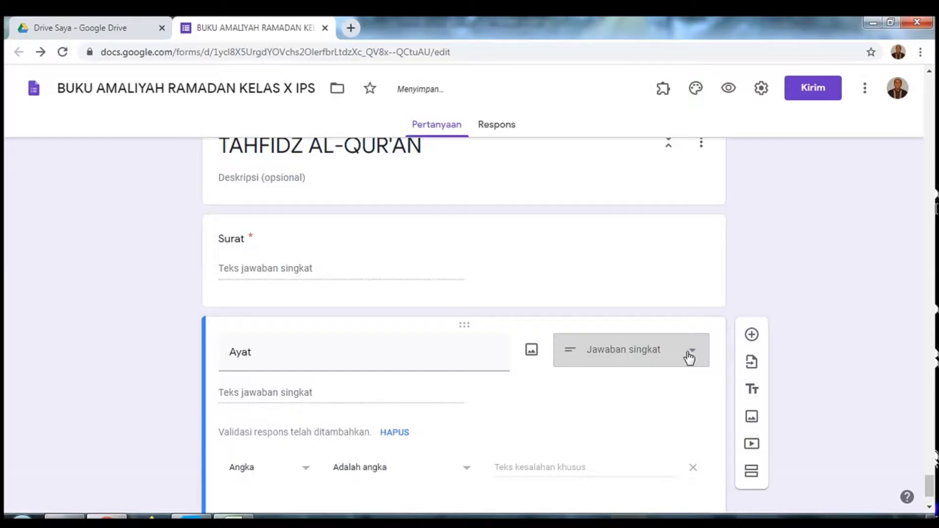
left_click(690, 358)
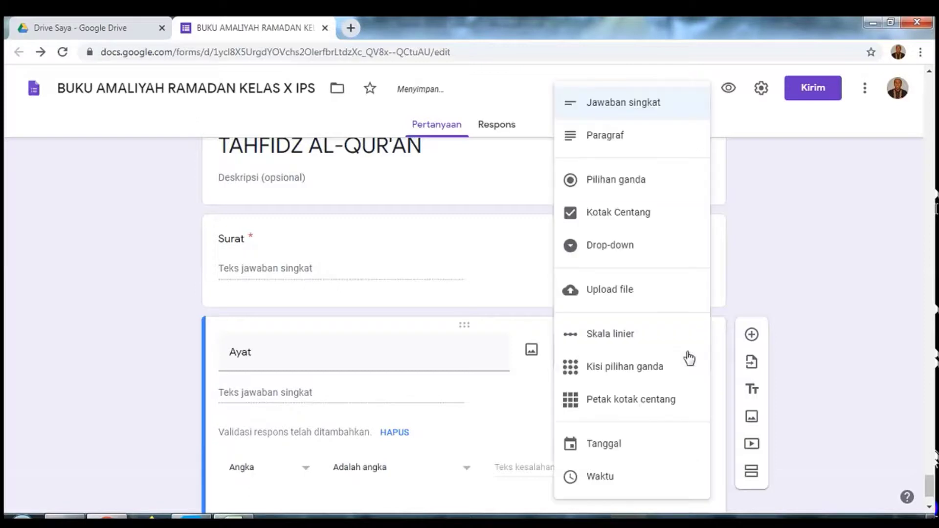
left_click(630, 107)
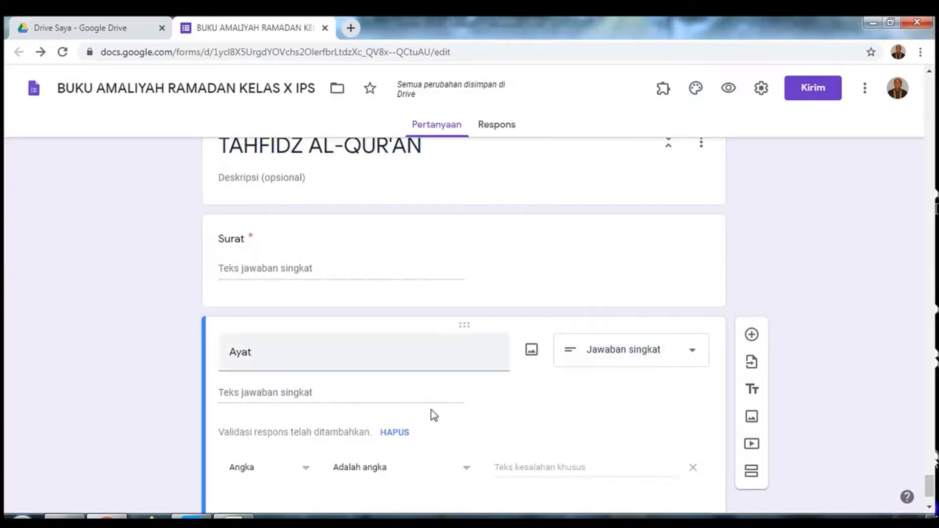
Step: Remove response validation from Ayat and make it a required question
scroll(431, 415, "up", 1)
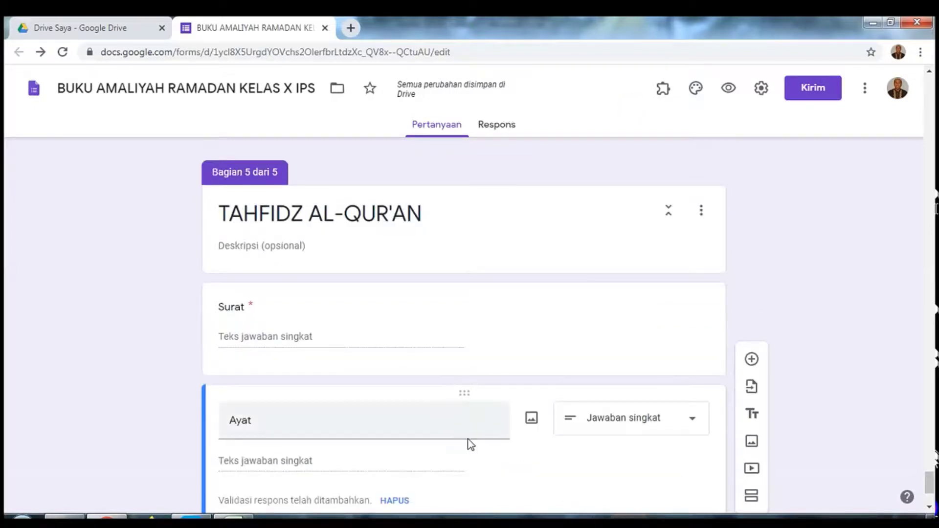
scroll(469, 441, "down", 2)
scroll(539, 465, "down", 1)
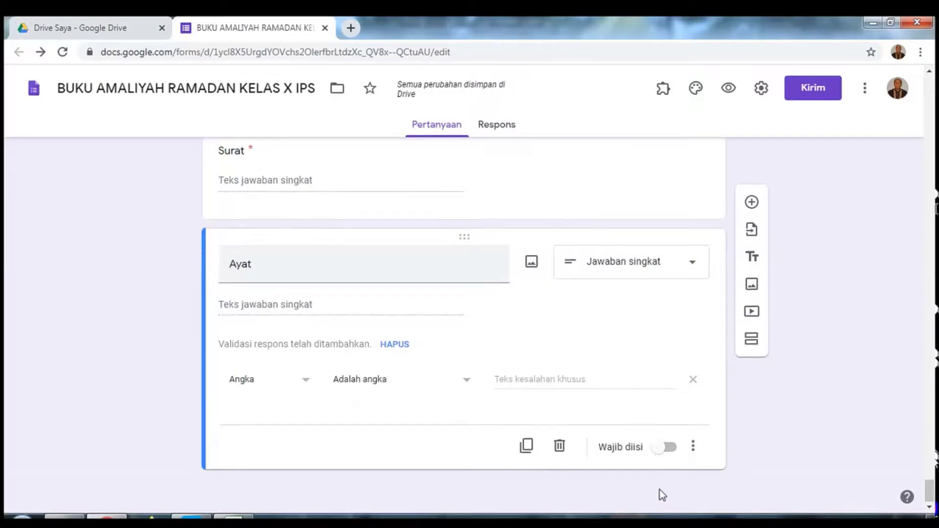
left_click(693, 447)
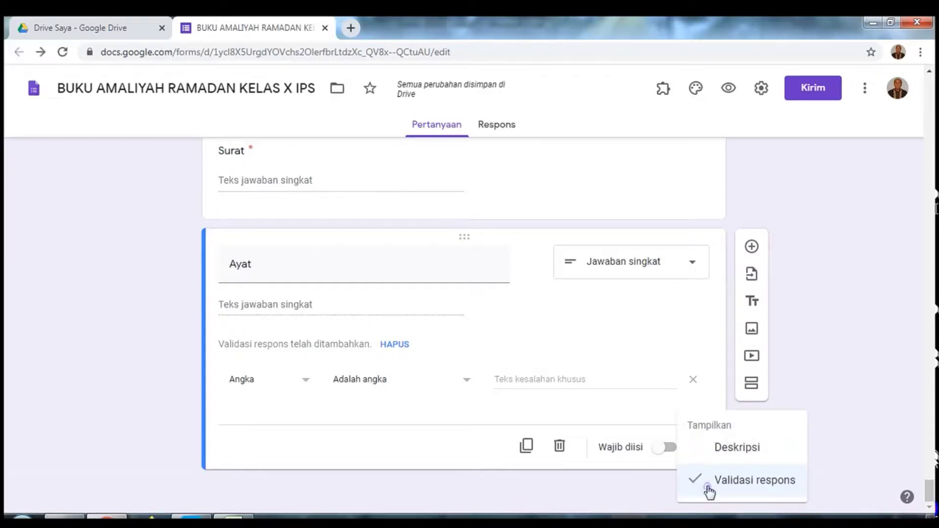
left_click(707, 487)
double_click(707, 487)
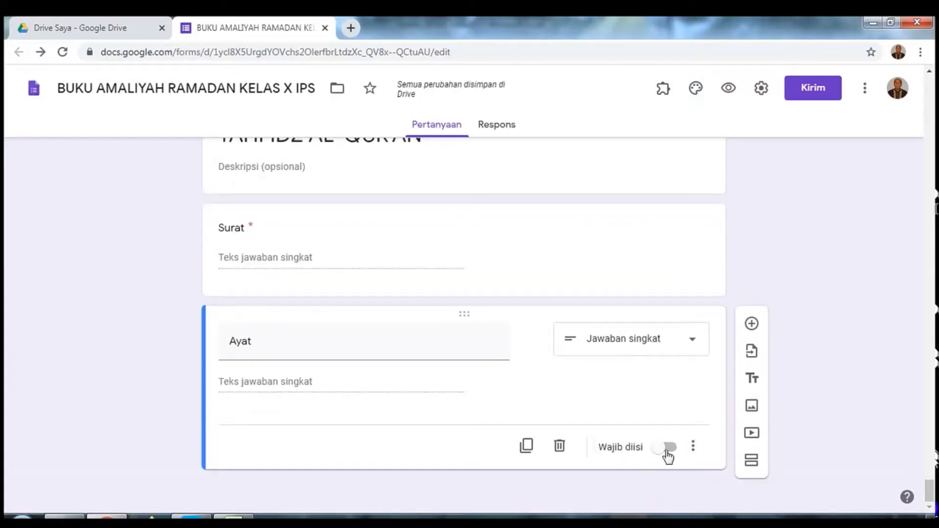
left_click(674, 448)
left_click(752, 325)
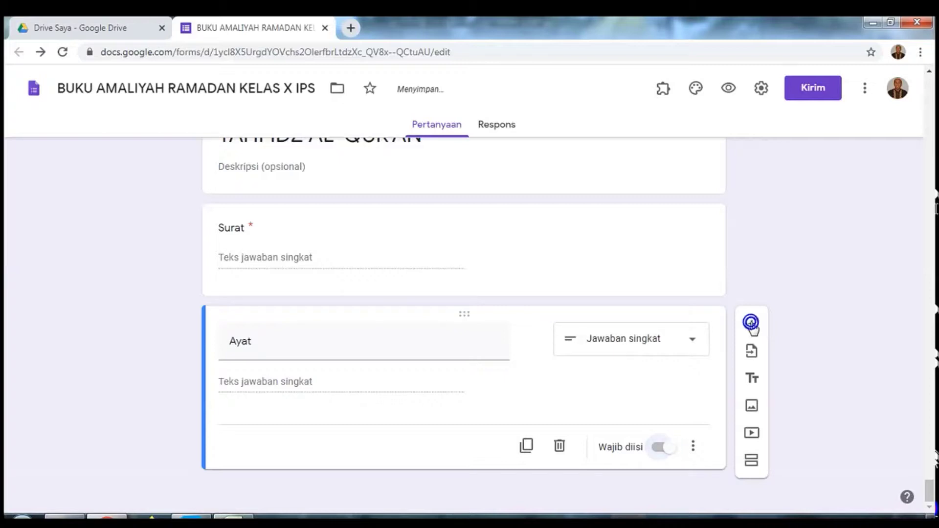
Step: Add a new question below Ayat titled 'Bukti Rekaman'
left_click(751, 325)
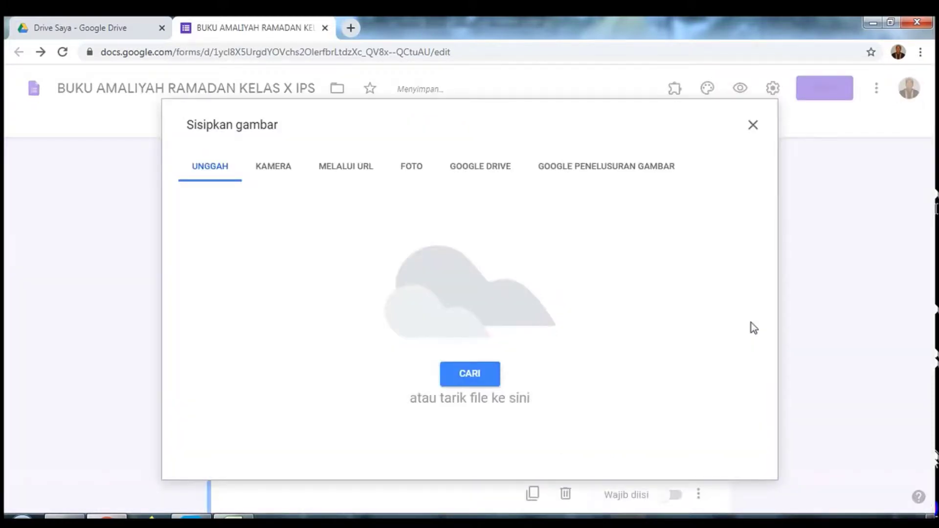
left_click(752, 124)
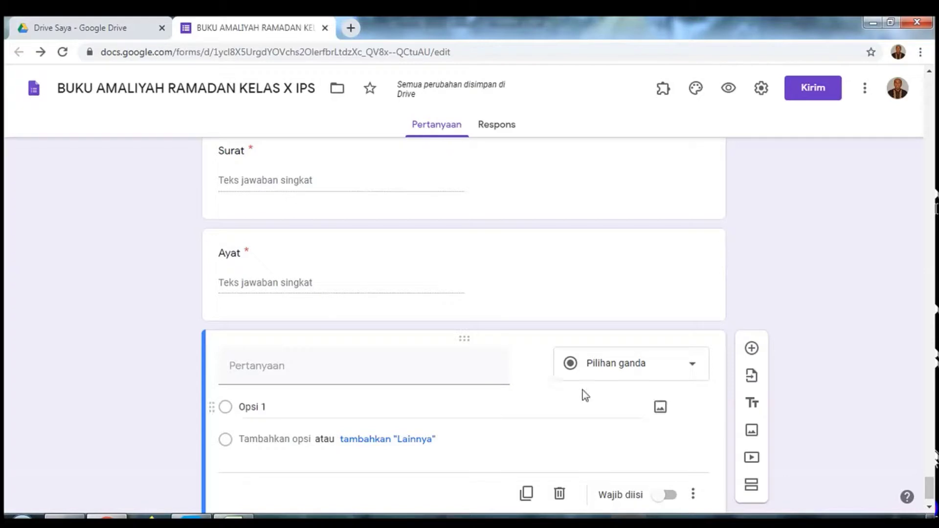
left_click(393, 372)
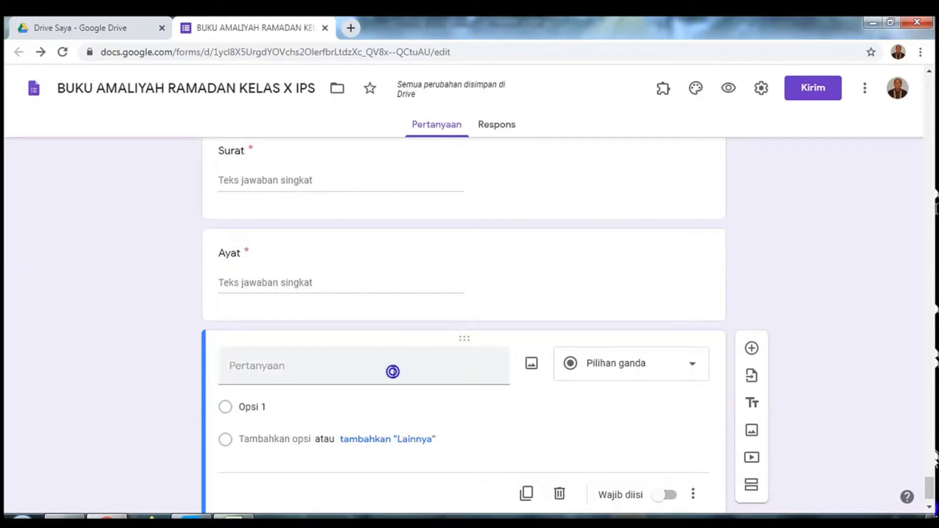
left_click(393, 372)
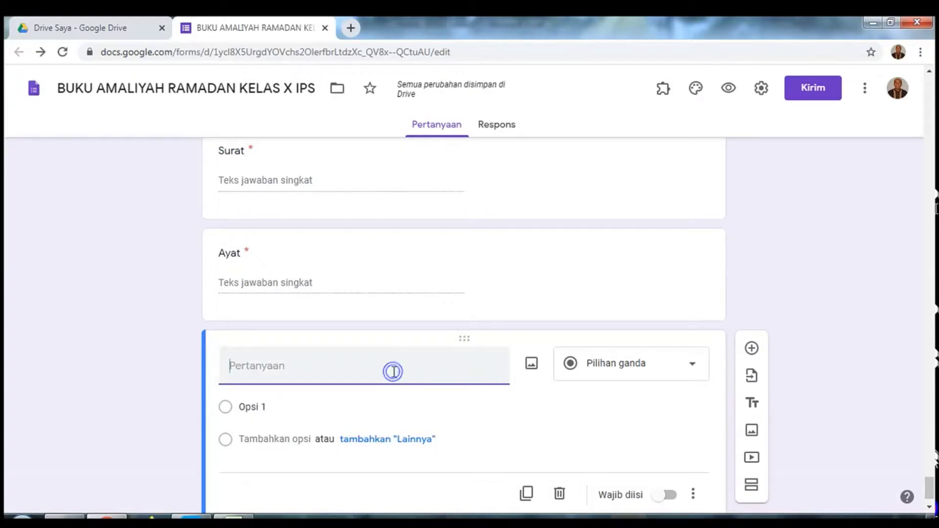
left_click(393, 372)
left_click(394, 372)
type("Bukt")
left_click(394, 372)
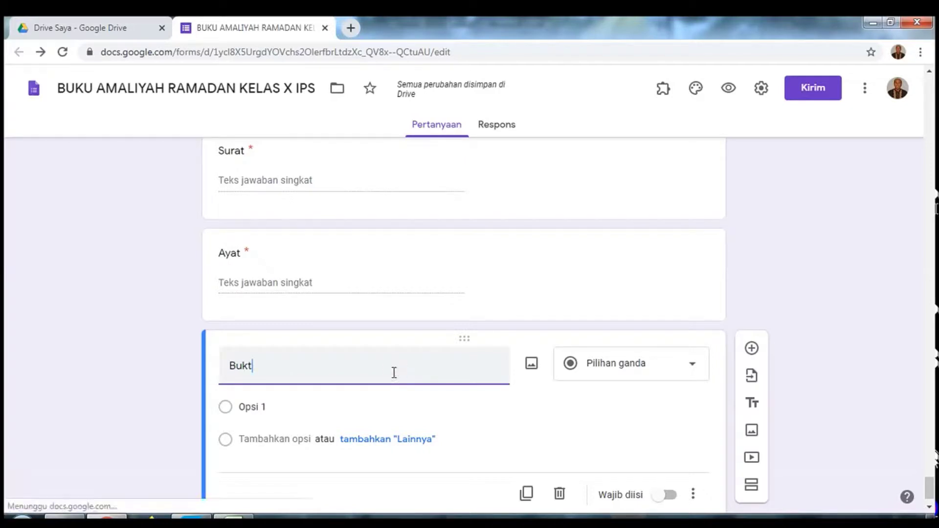
type("i Rekaman")
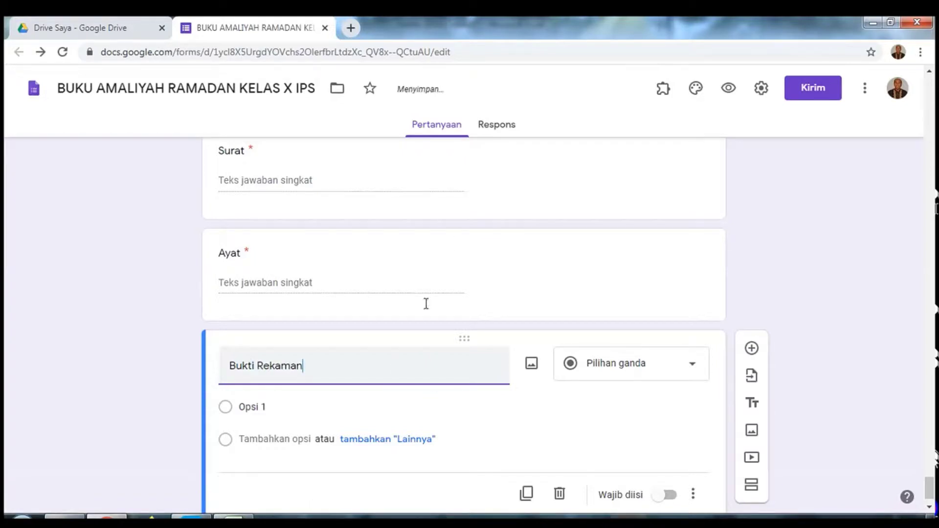
Step: Change the Bukti Rekaman question type to Upload file
left_click(694, 364)
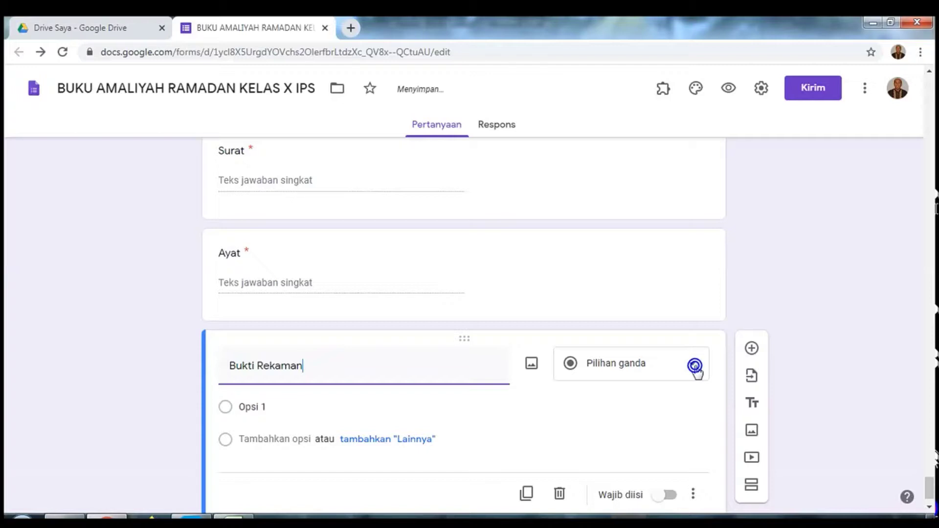
left_click(695, 365)
left_click(693, 367)
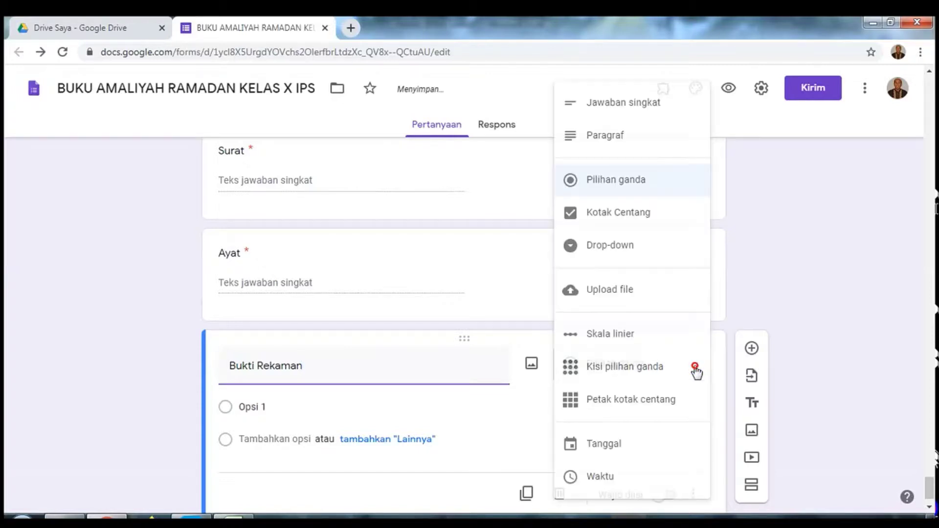
left_click(614, 291)
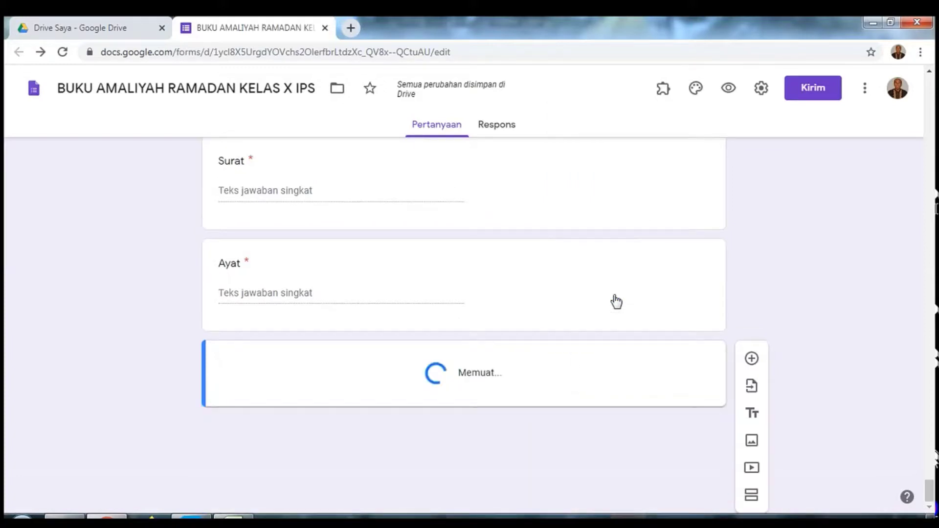
Step: Restrict Bukti Rekaman uploads to Audio files only and switch on Wajib diisi
left_click(614, 296)
left_click(615, 297)
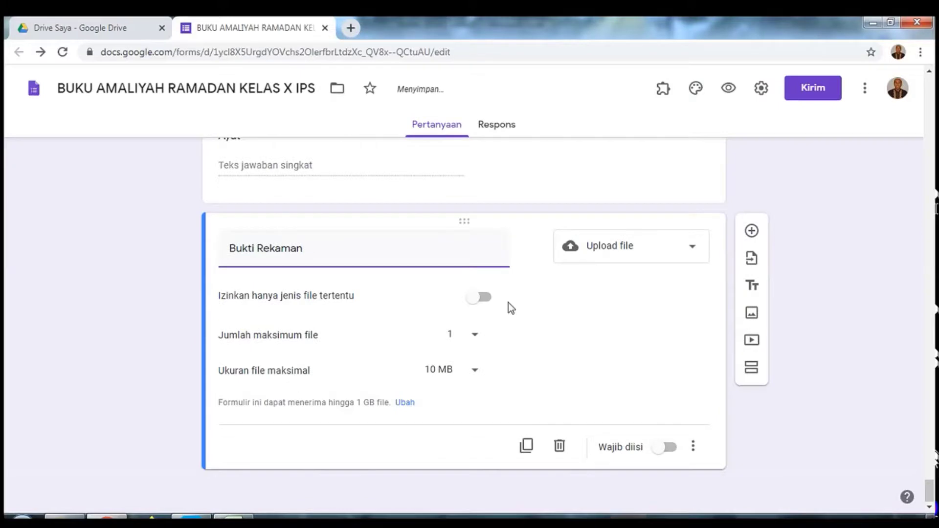
left_click(486, 300)
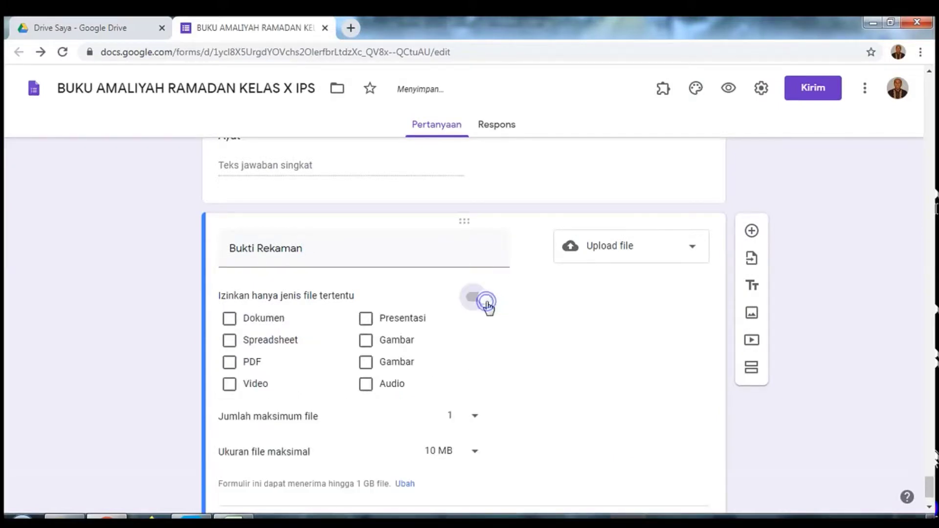
left_click(486, 300)
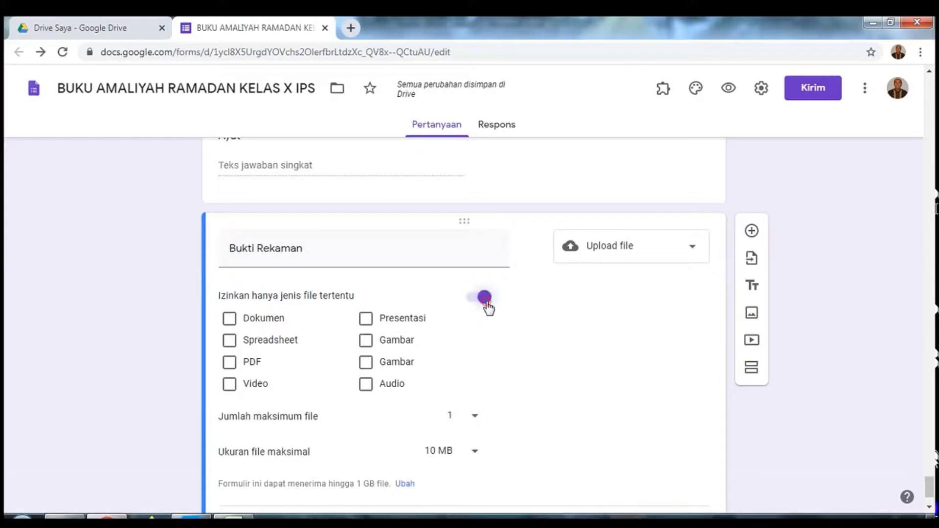
left_click(366, 386)
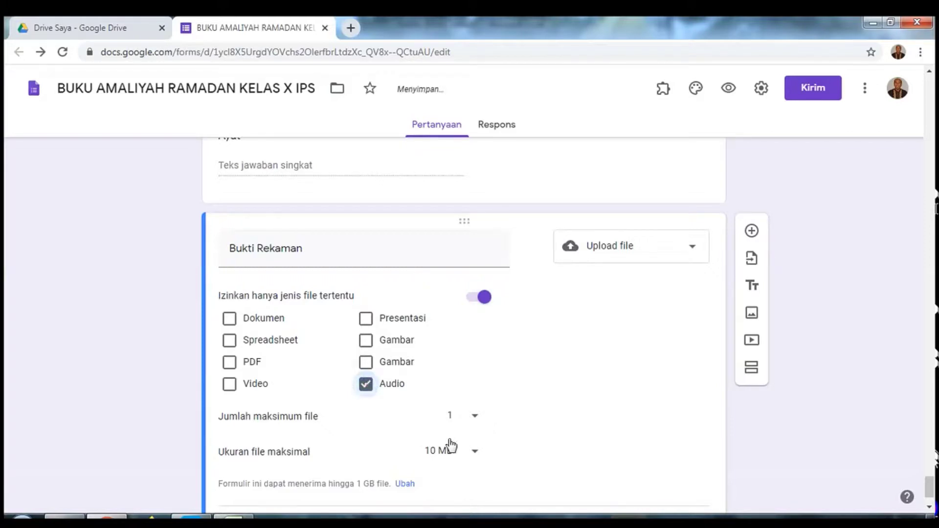
scroll(524, 425, "down", 1)
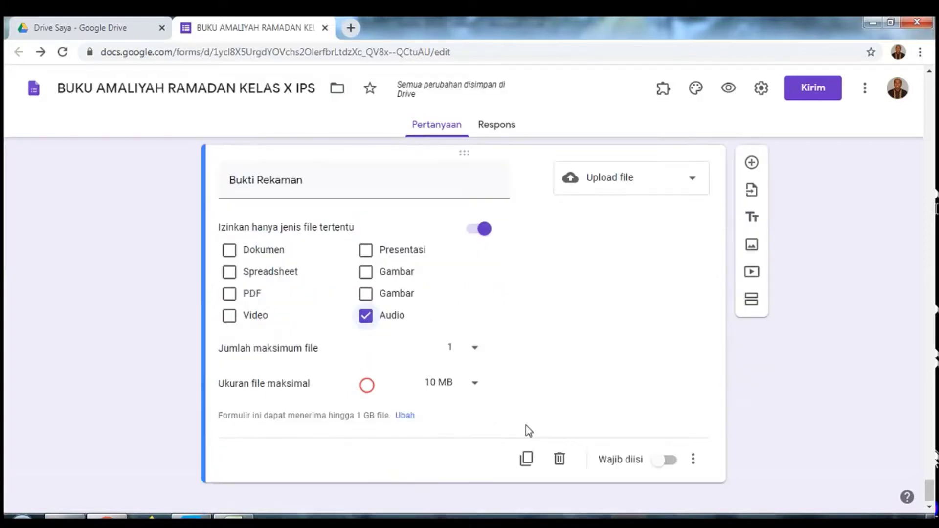
left_click(671, 462)
left_click(672, 463)
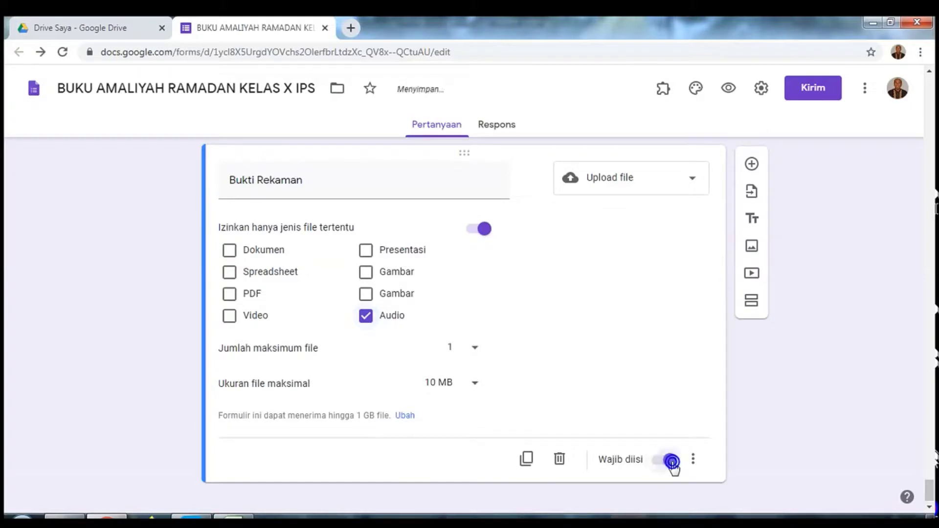
left_click(748, 304)
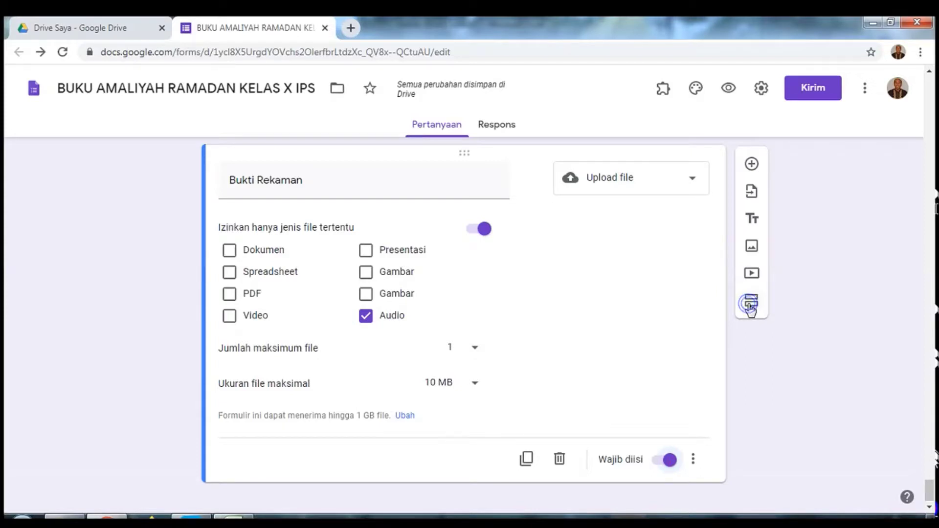
Step: Add a new section titled 'KAJIAN AGAMA'
left_click(749, 304)
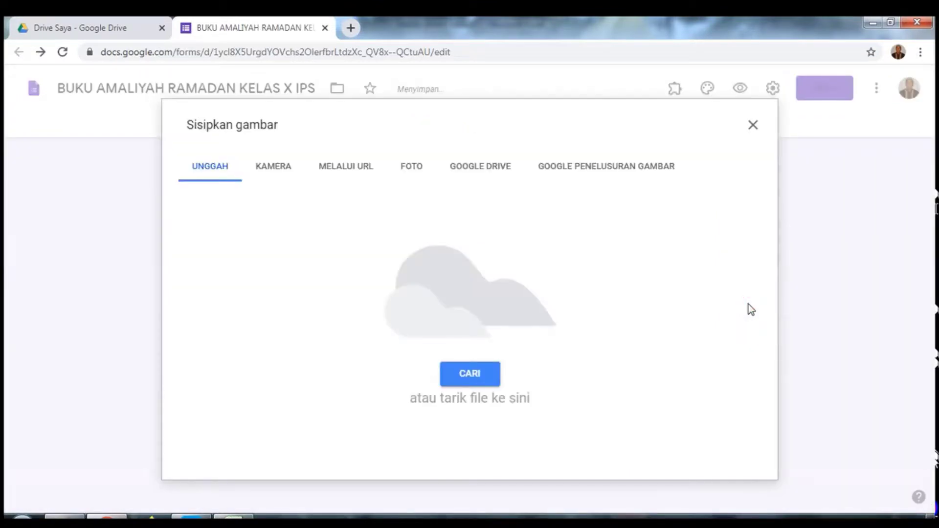
left_click(753, 125)
left_click(455, 405)
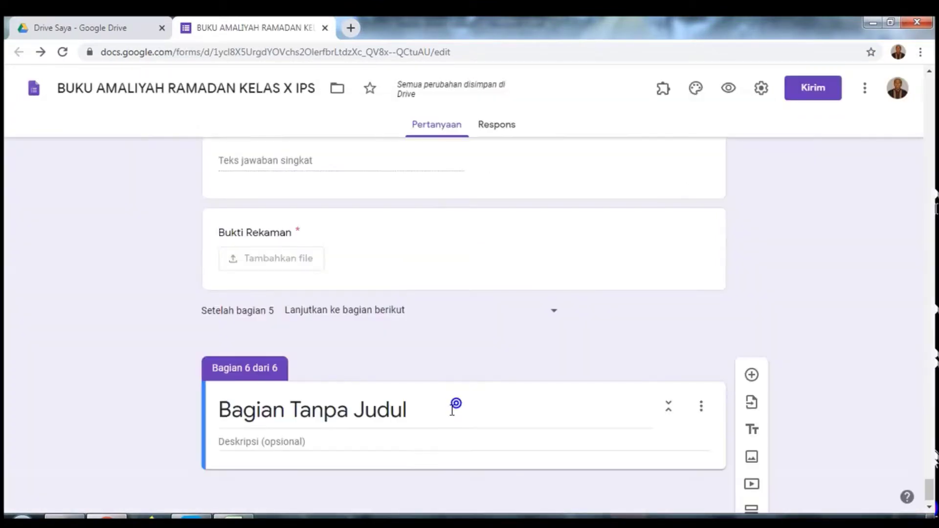
left_click(434, 412)
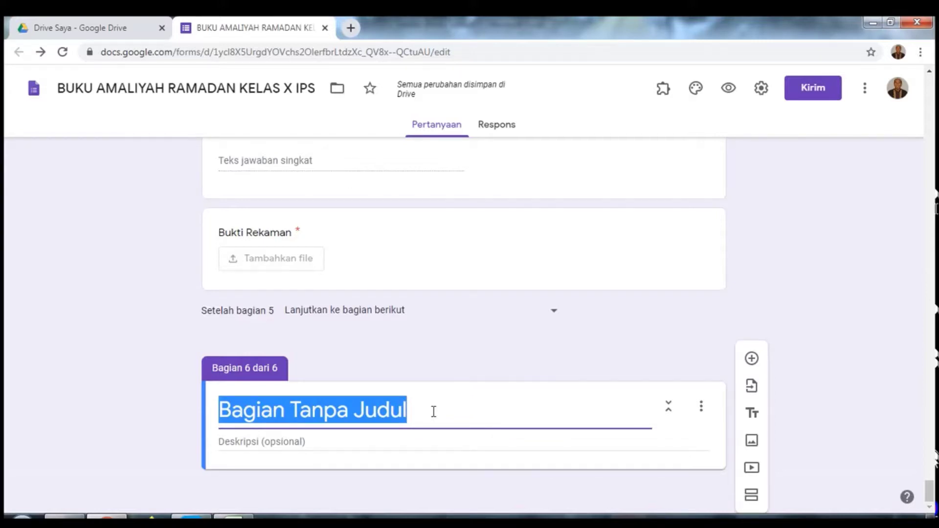
type("K")
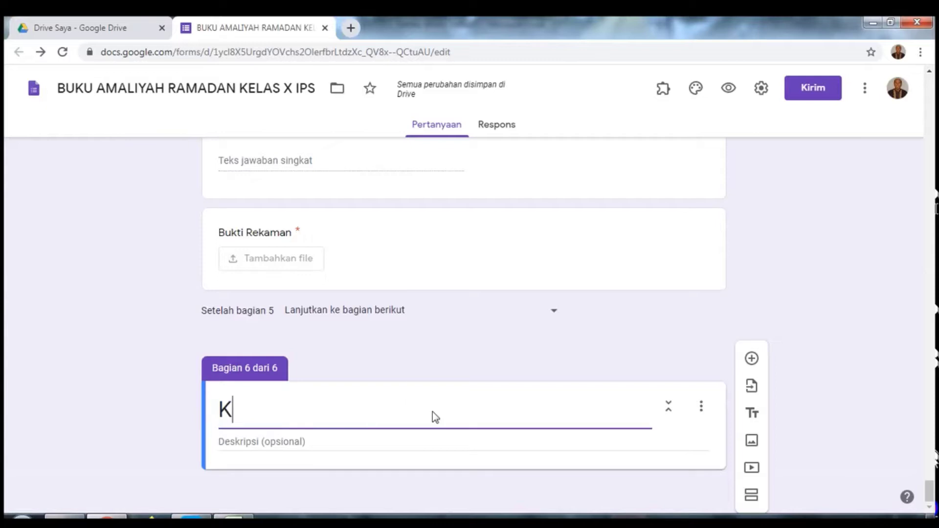
type("AJIAN AGAMA")
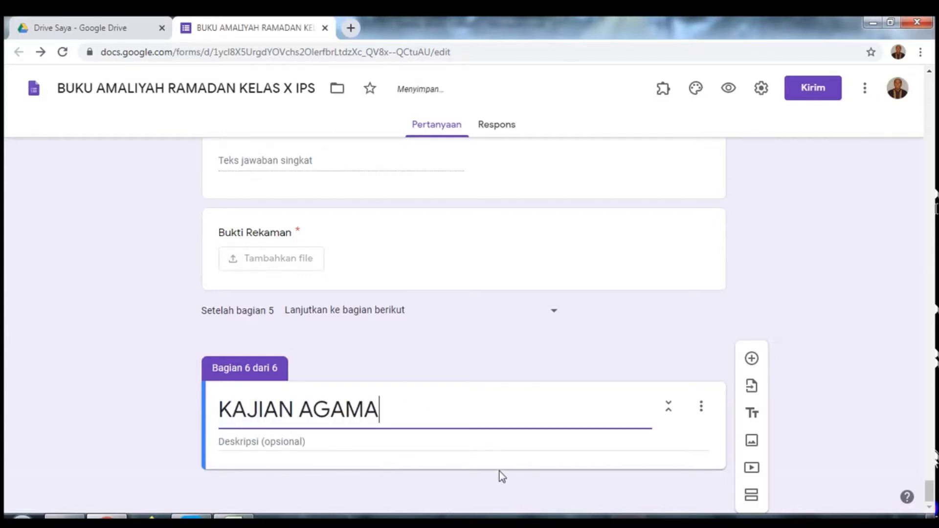
Step: Add a blank multiple-choice question to the KAJIAN AGAMA section
left_click(752, 359)
left_click(752, 359)
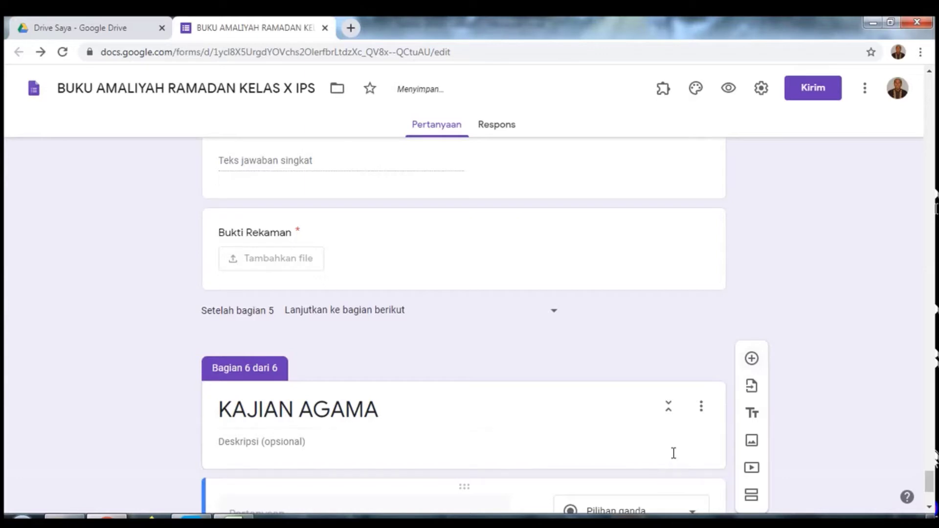
scroll(675, 447, "down", 3)
scroll(676, 433, "down", 1)
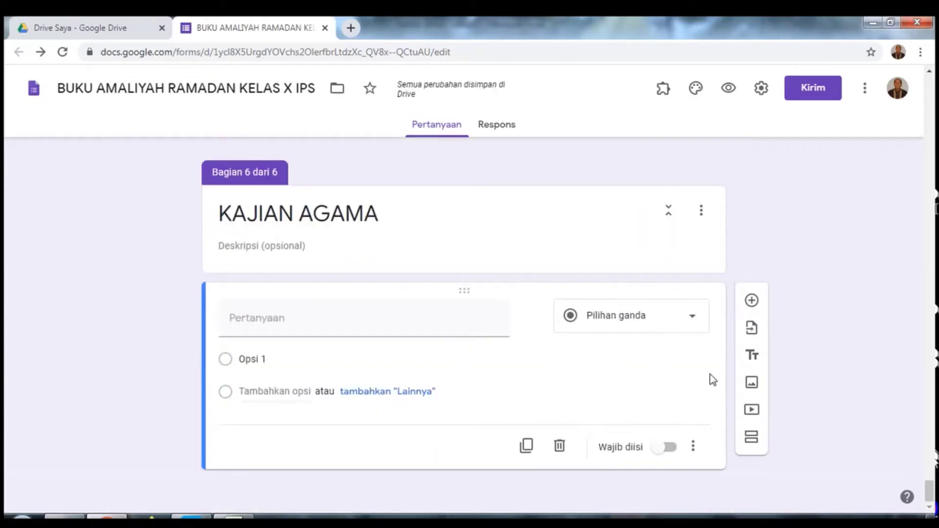
Step: Embed the YouTube video 'Berbakti kepada kedua orang tua' by pasting its copied URL
left_click(755, 411)
left_click(756, 411)
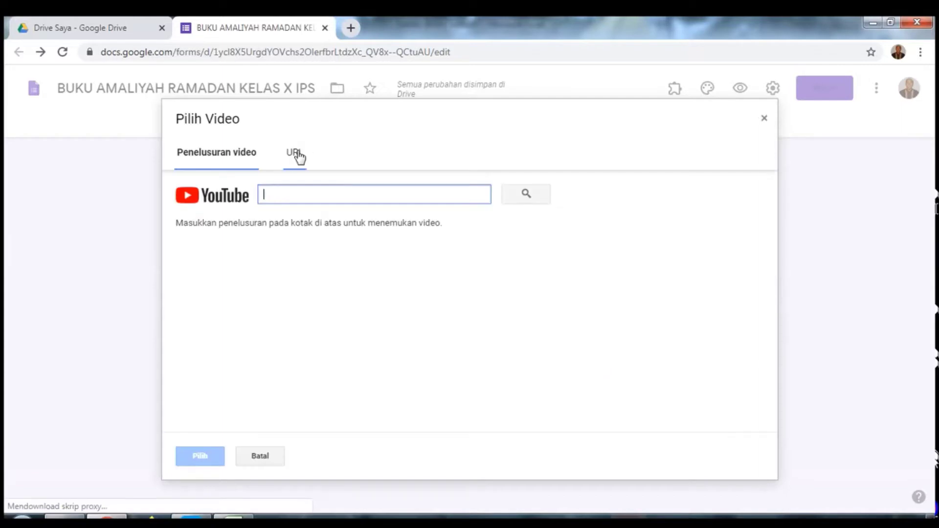
left_click(297, 153)
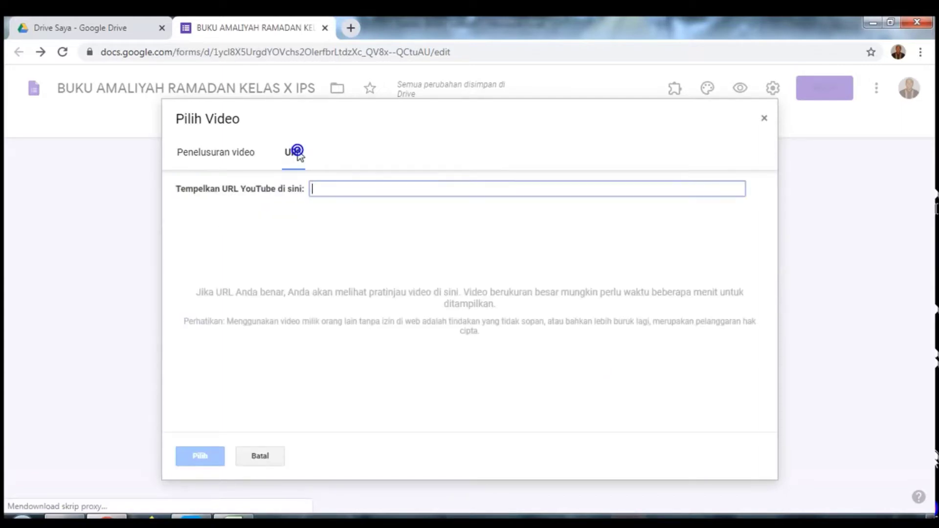
right_click(328, 190)
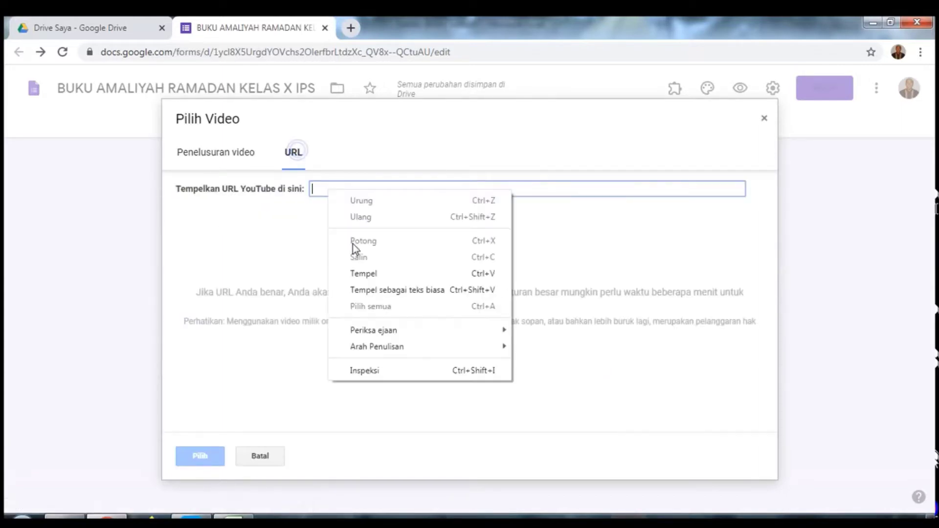
left_click(370, 272)
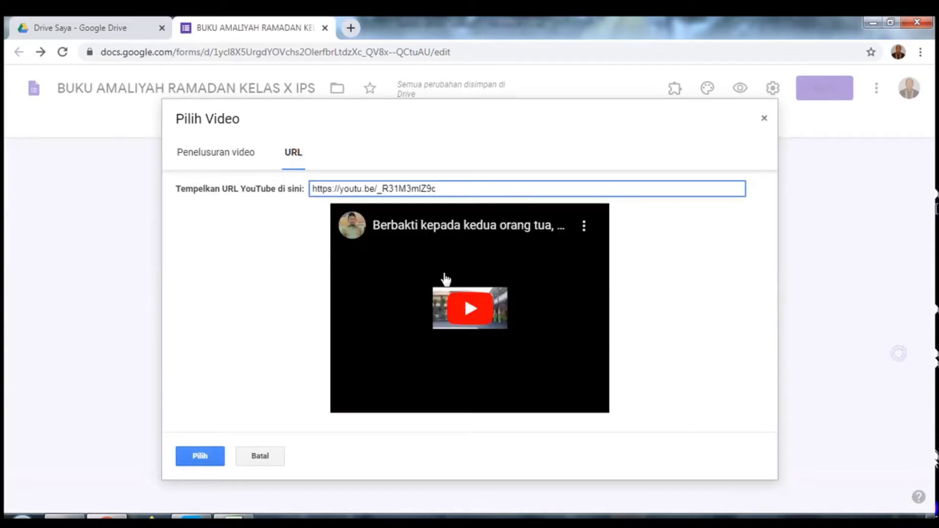
left_click(199, 461)
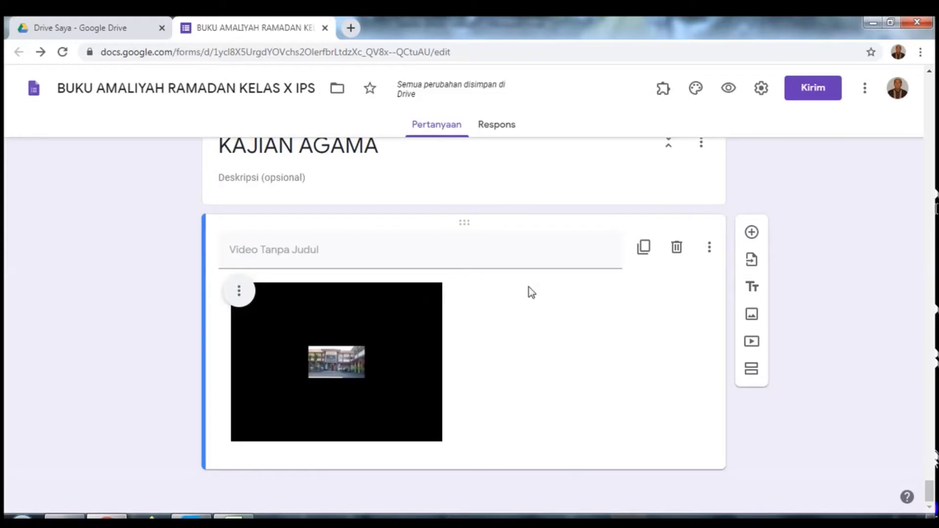
Step: Caption the video 'Birrul Walidain' followed by the speaker's name, then add a question
left_click(374, 256)
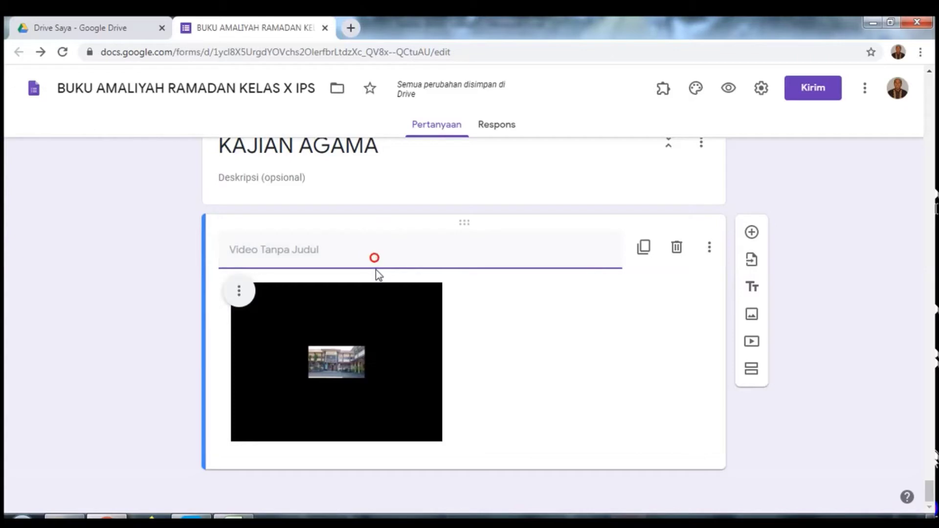
type("B")
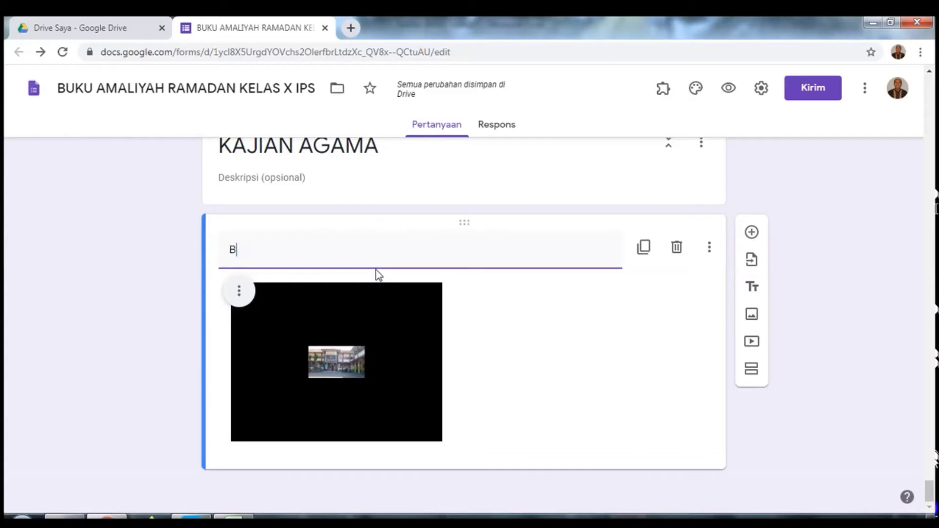
type("irr")
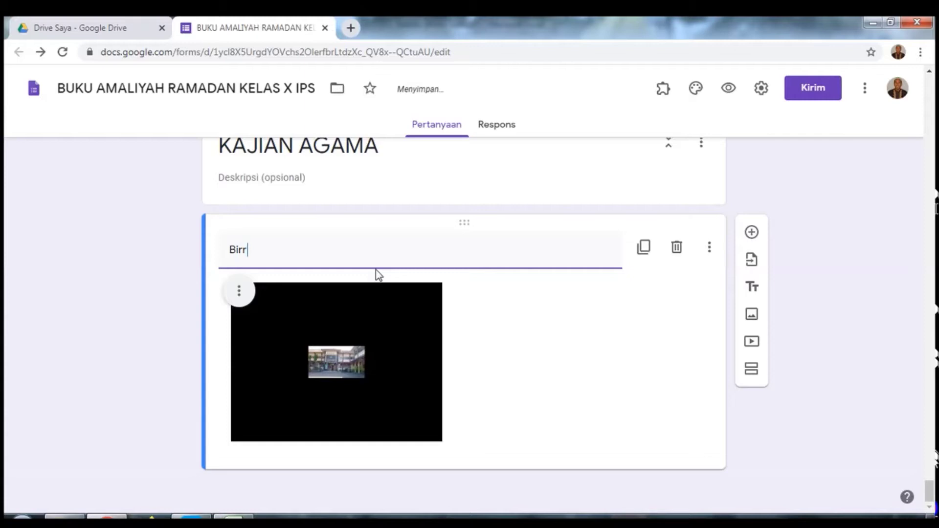
type("ul Walidain ")
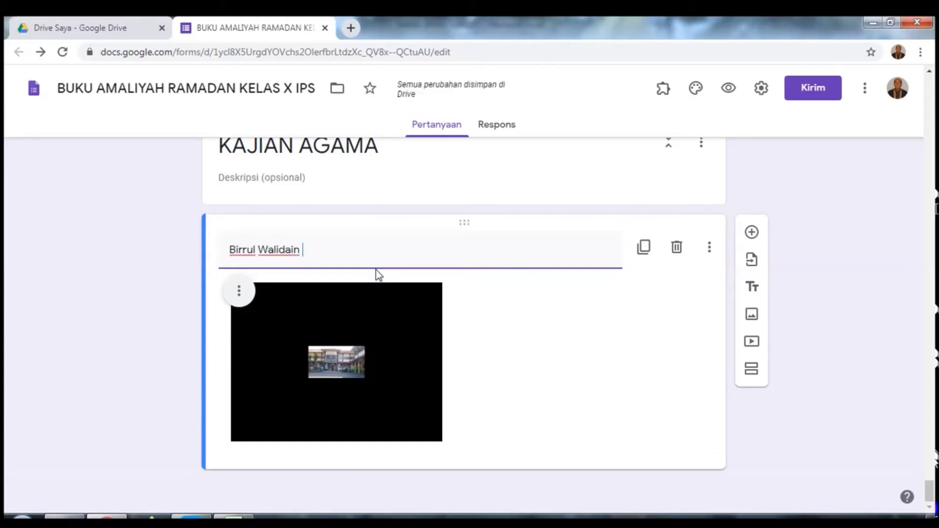
type("Ole")
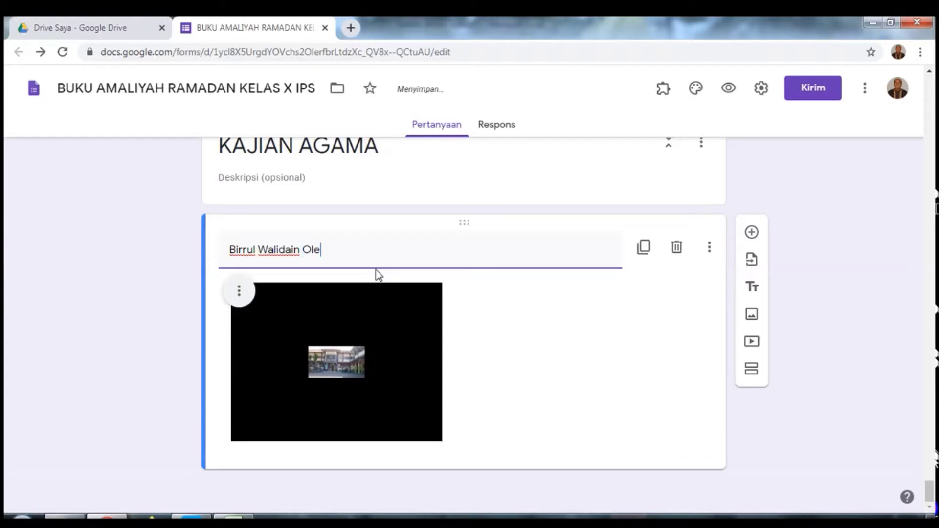
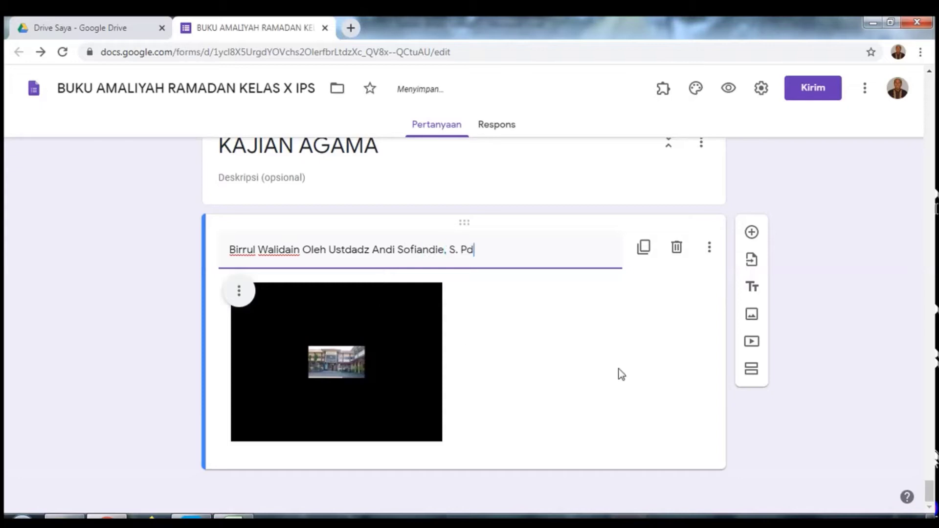
left_click(752, 233)
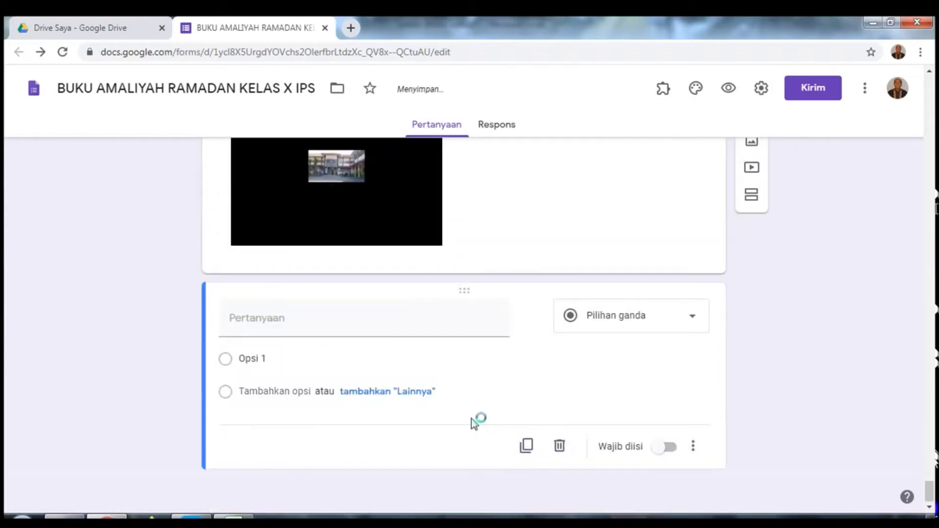
Step: Paste the at-least-50-words video summary prompt as a required Paragraf question
left_click(434, 328)
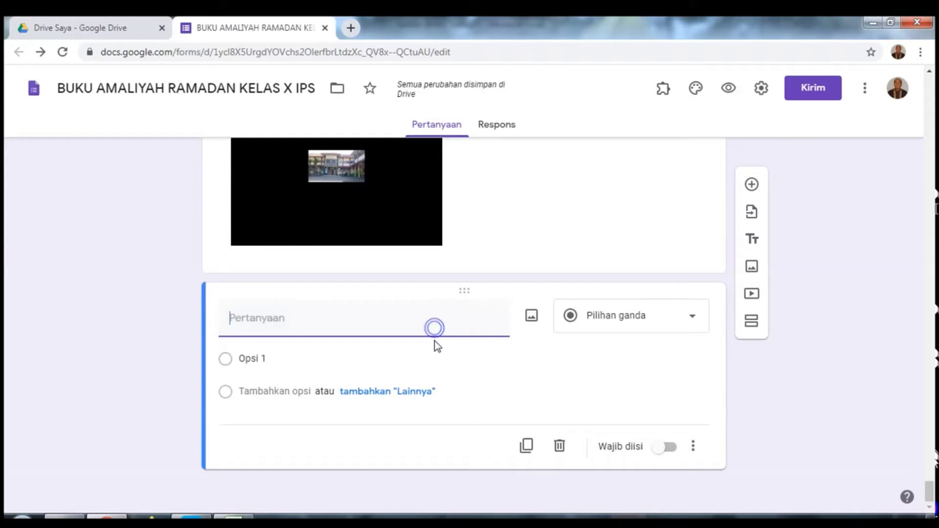
type("Buatlah rangkuman materi berdasarkan video yang telah anda lihat tadi. Ringkasan materi minimal terdiri dari 50 kata.")
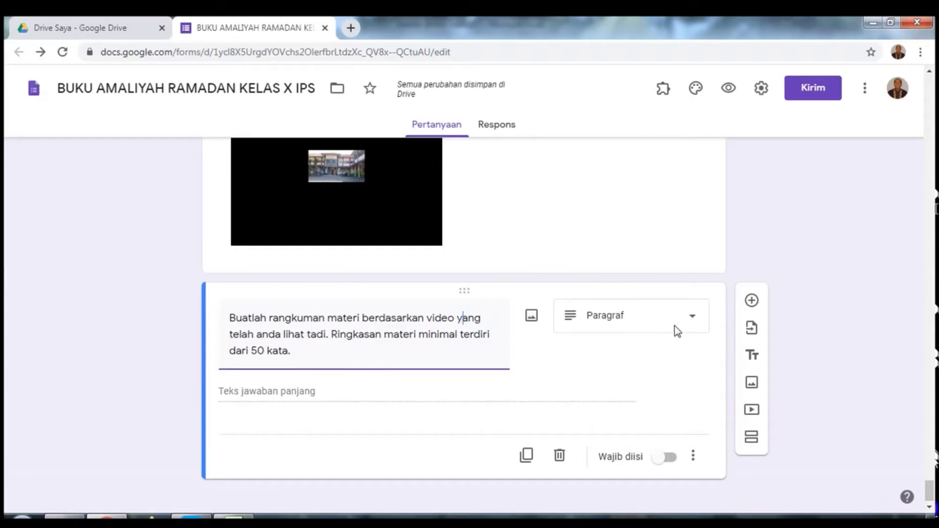
left_click(676, 460)
left_click(677, 460)
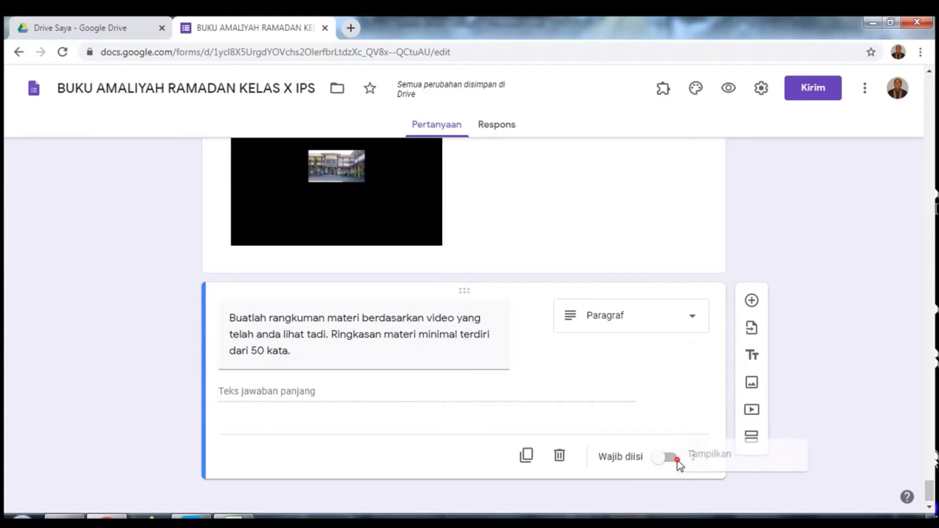
left_click(678, 460)
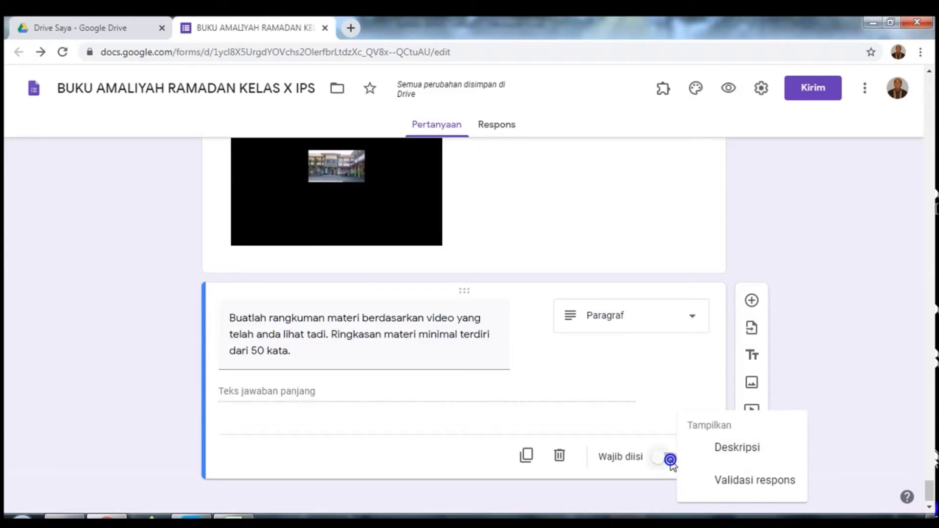
left_click(672, 459)
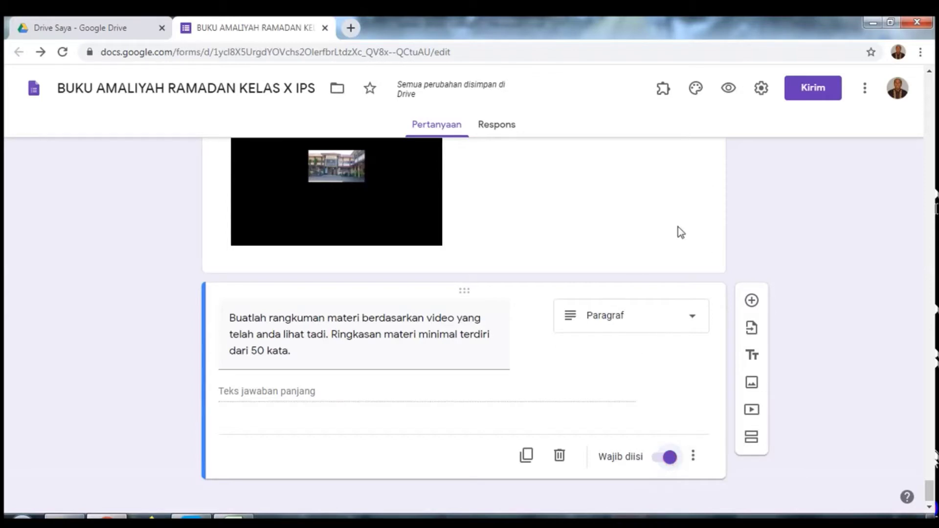
left_click(781, 336)
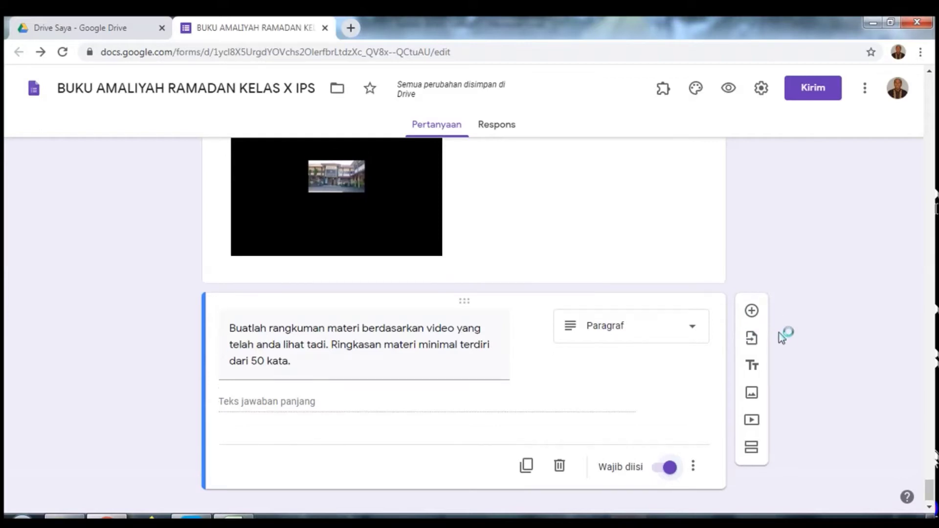
Step: Tick Batasi ke 1 tanggapan under Umum in the form settings
scroll(792, 336, "up", 6)
scroll(804, 336, "up", 10)
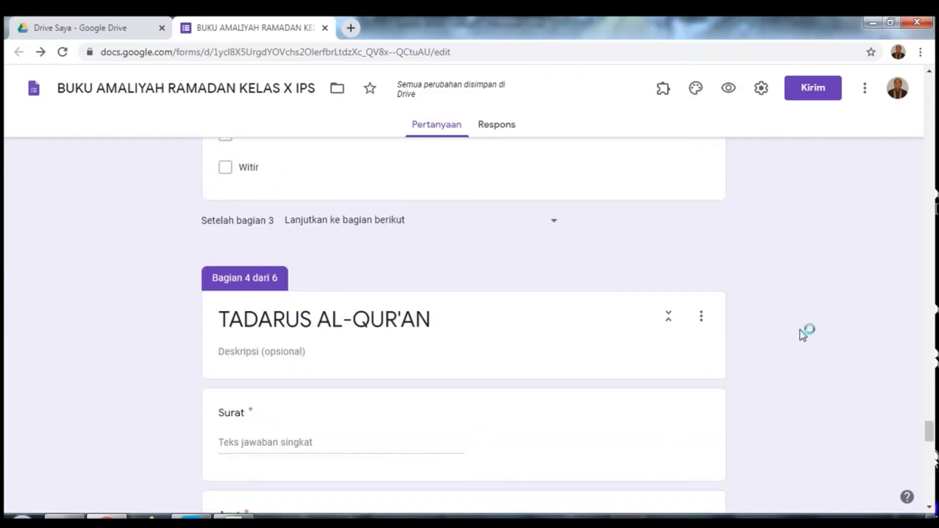
scroll(804, 336, "up", 9)
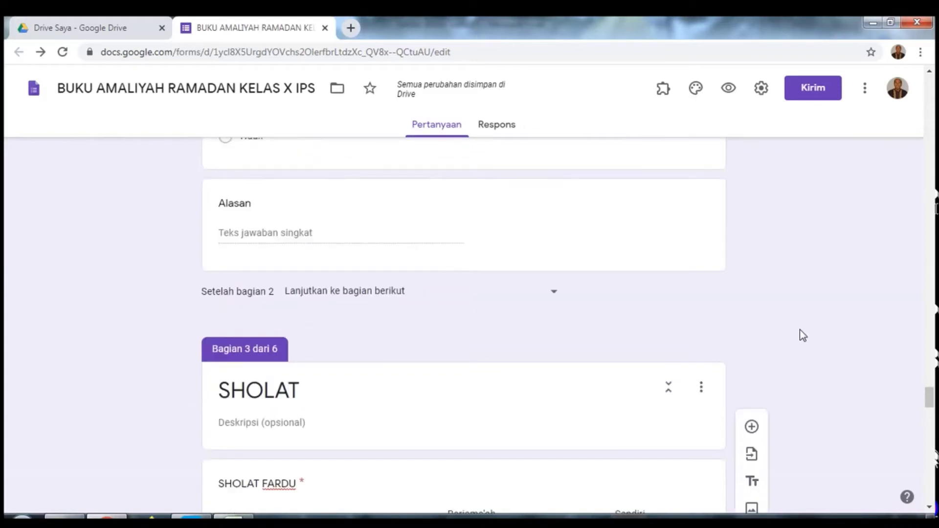
scroll(804, 336, "up", 5)
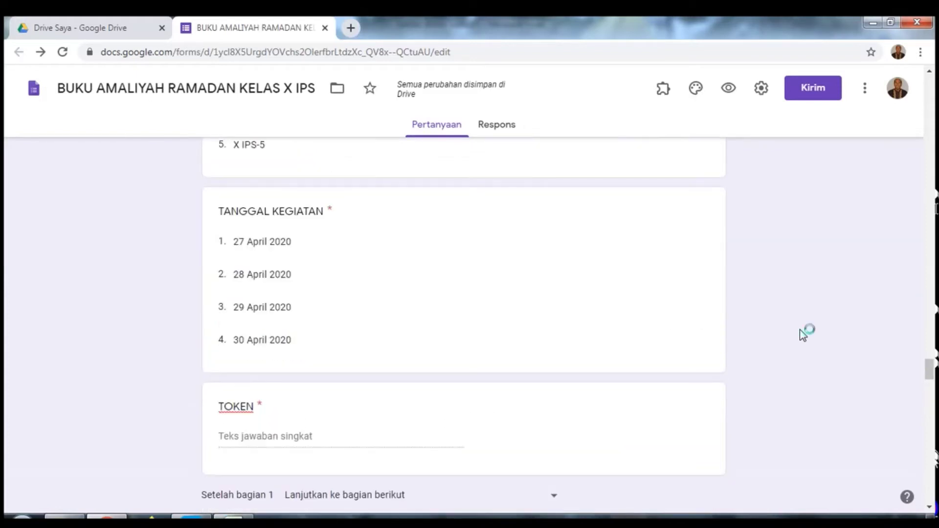
scroll(804, 336, "up", 8)
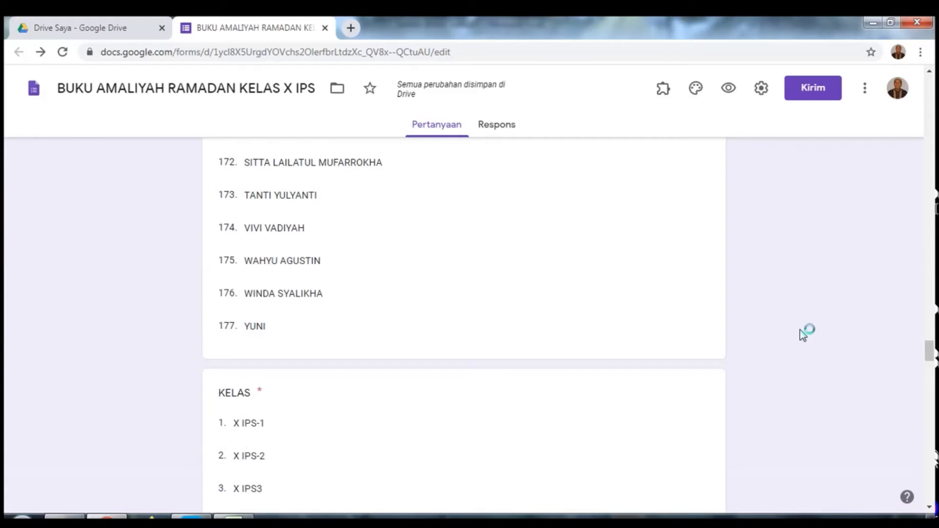
scroll(802, 333, "up", 6)
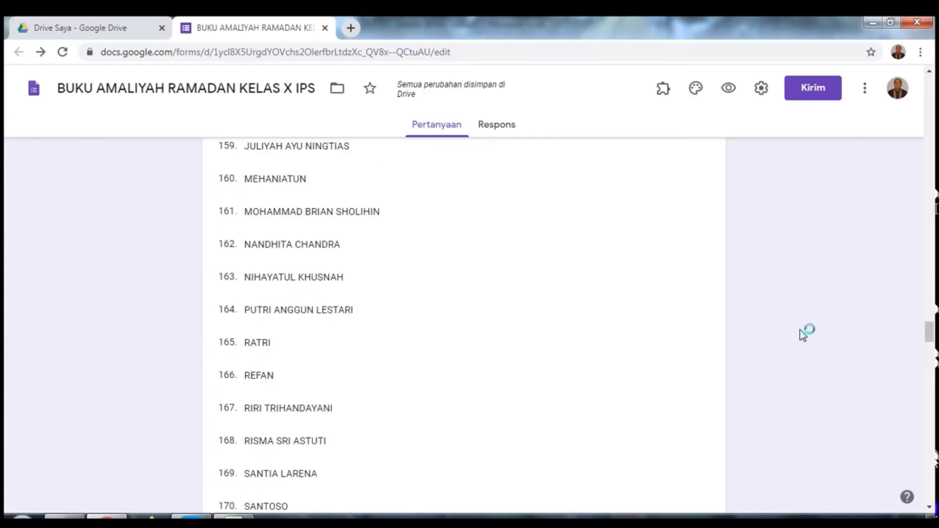
left_click(761, 93)
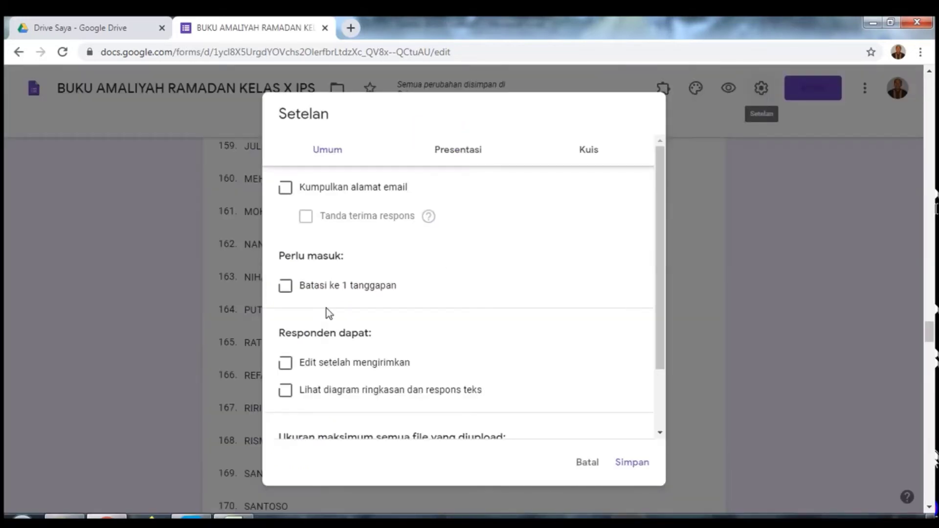
left_click(290, 288)
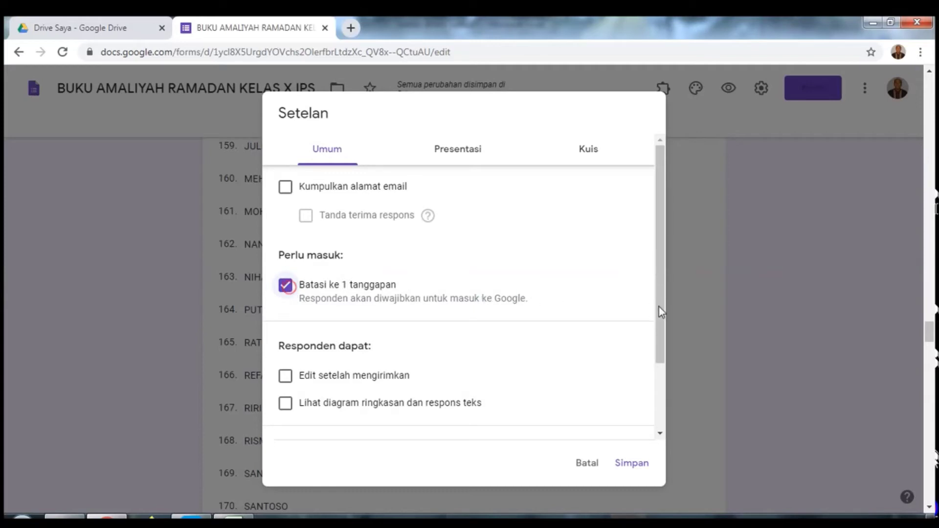
left_click_drag(659, 306, 661, 318)
left_click_drag(665, 352, 668, 403)
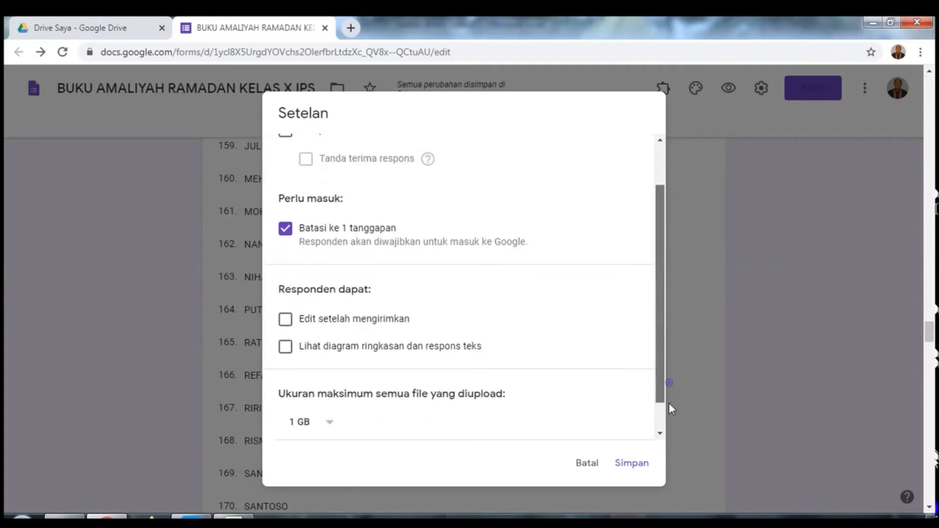
left_click(668, 403)
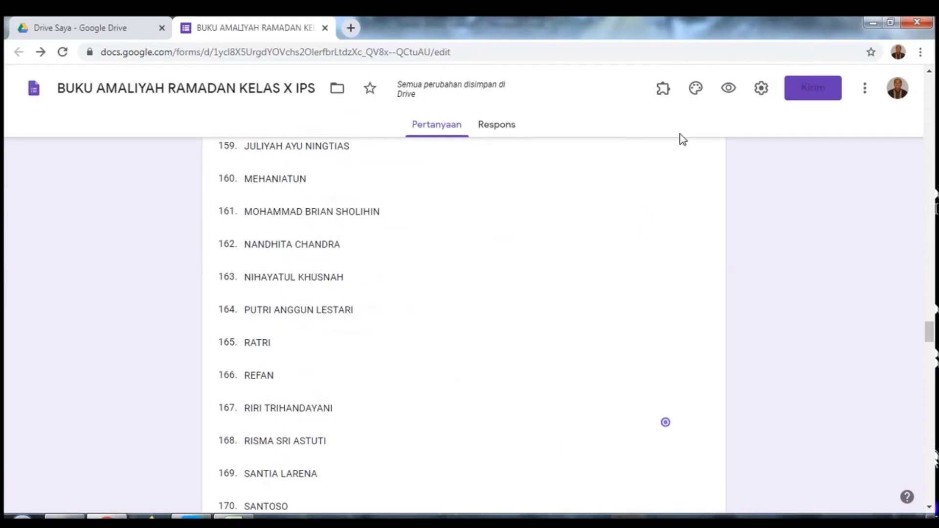
Step: Confirm the one-response limit is ticked in settings and save it
left_click(760, 93)
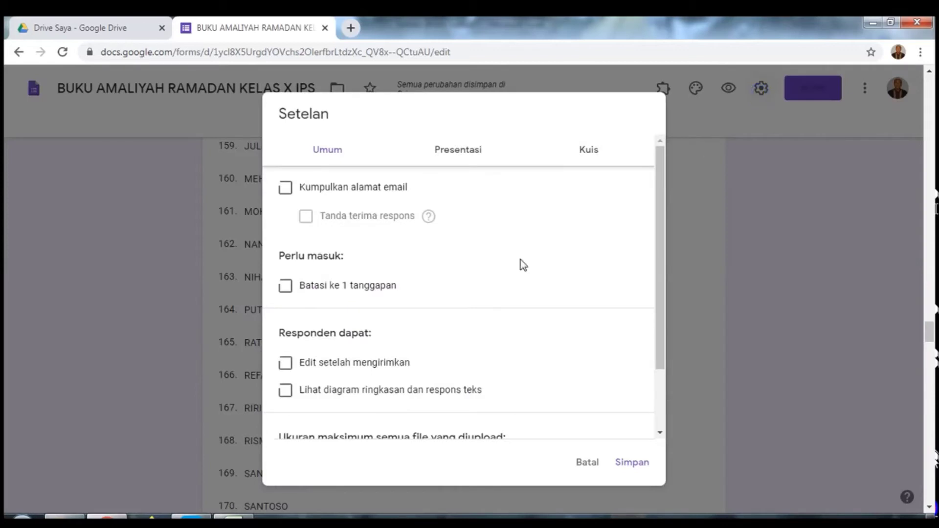
left_click(286, 288)
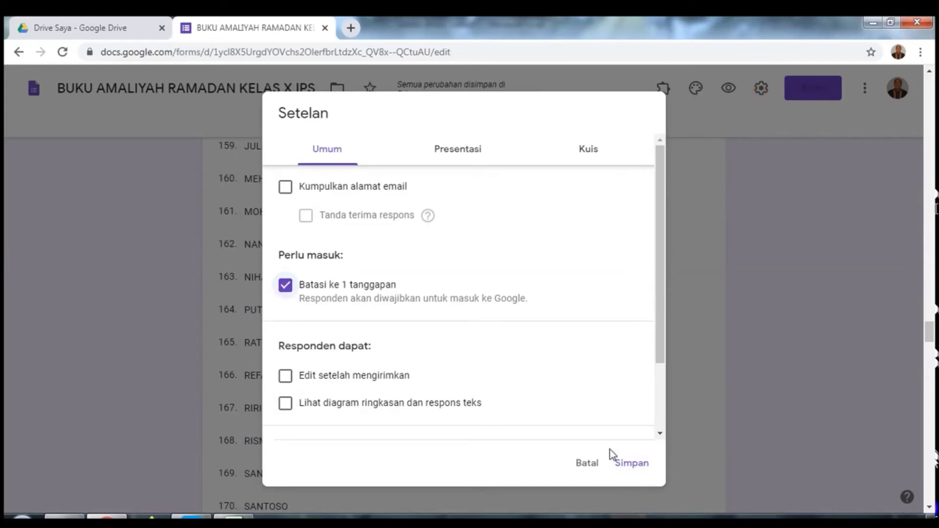
left_click(629, 470)
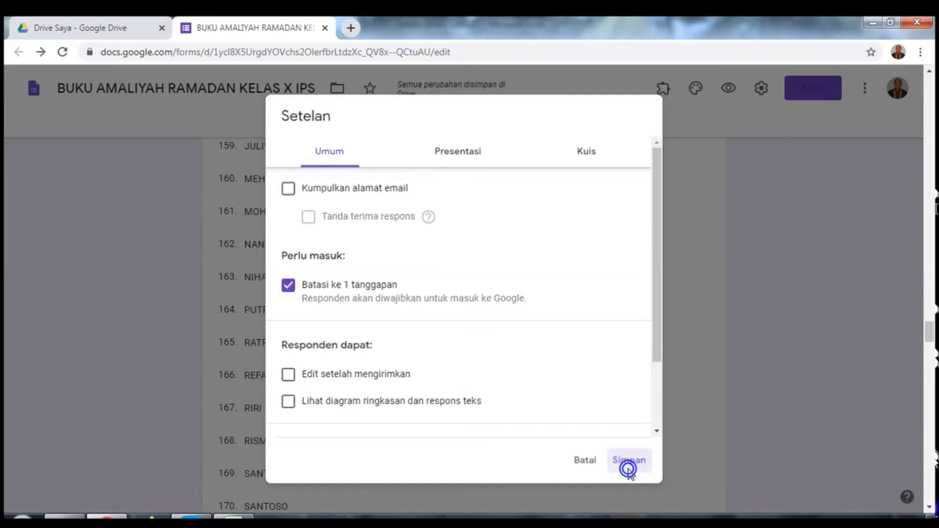
left_click(629, 471)
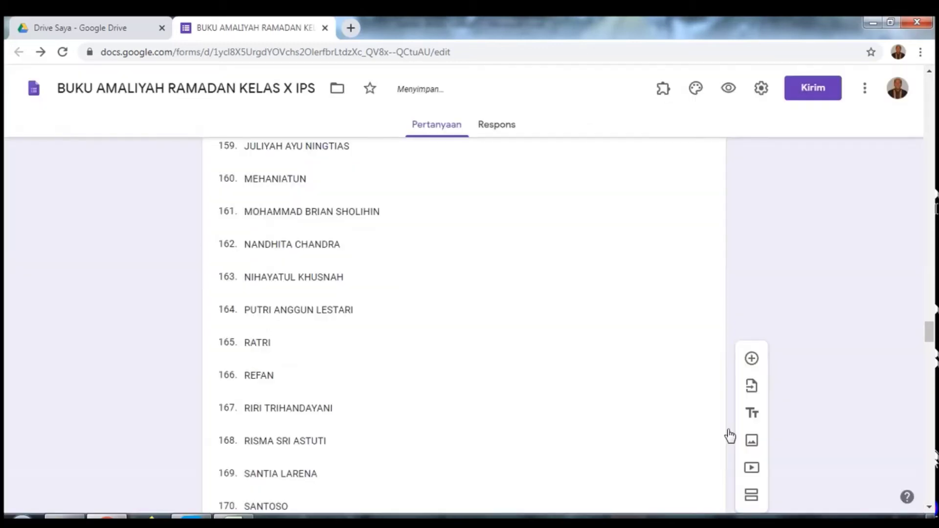
left_click(664, 90)
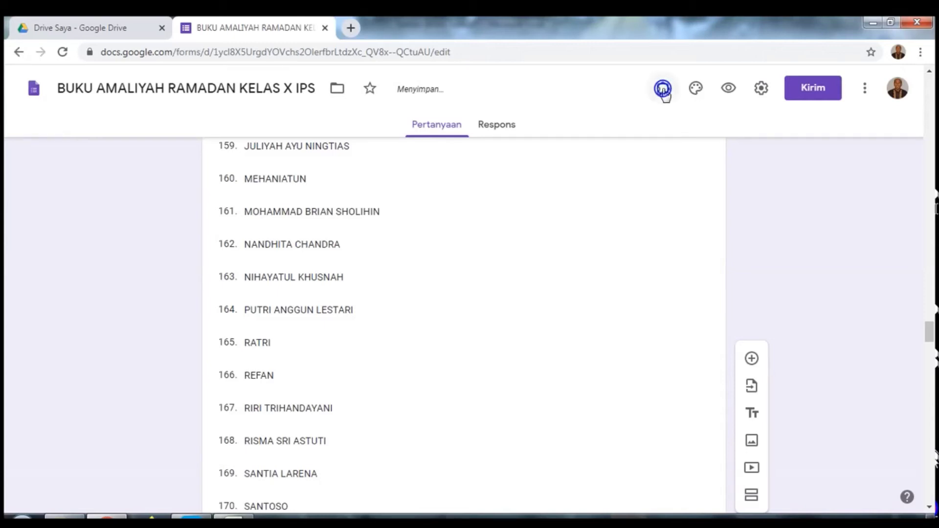
left_click(663, 91)
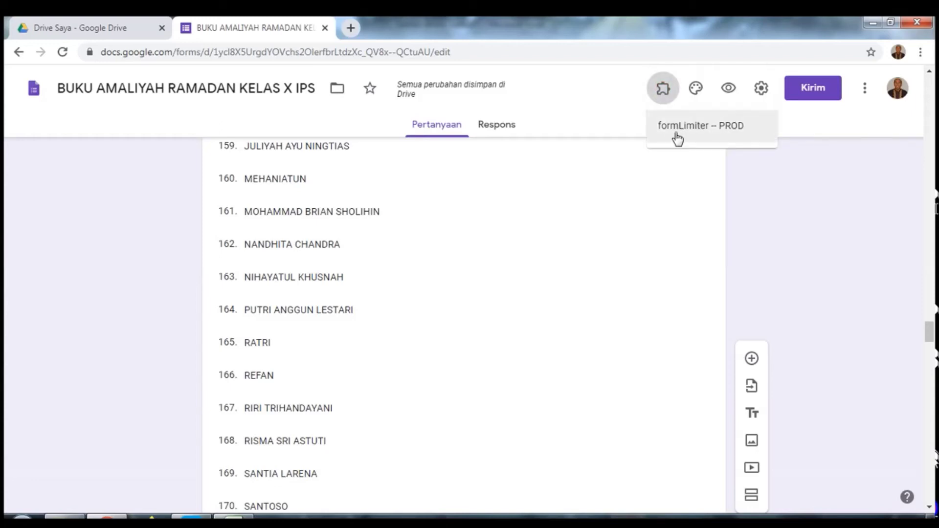
left_click(782, 179)
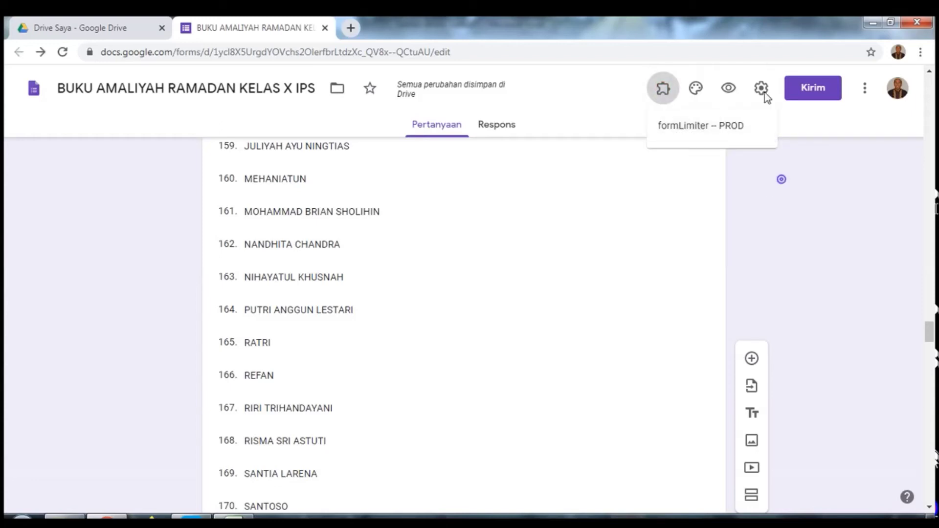
Step: From Kirim's link tab, tick Perpendek URL and copy the shortened forms.gle link
left_click(811, 93)
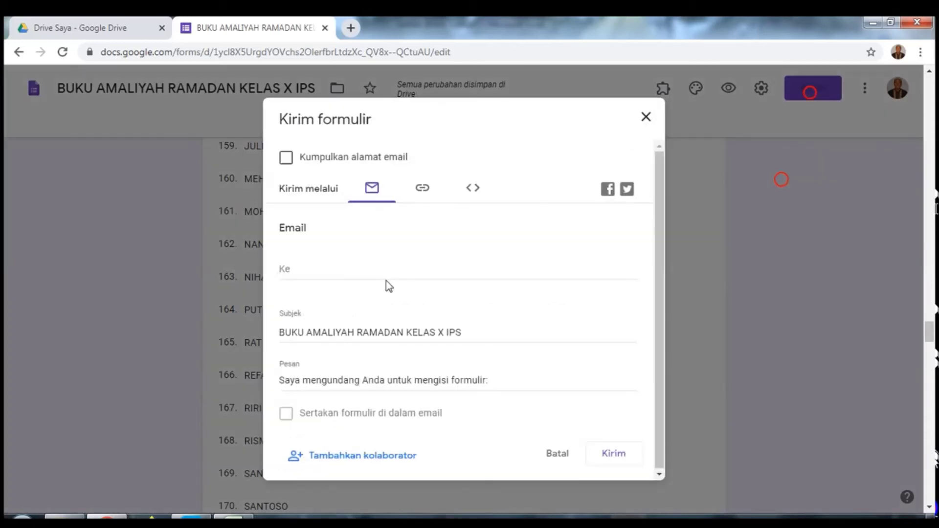
left_click(428, 194)
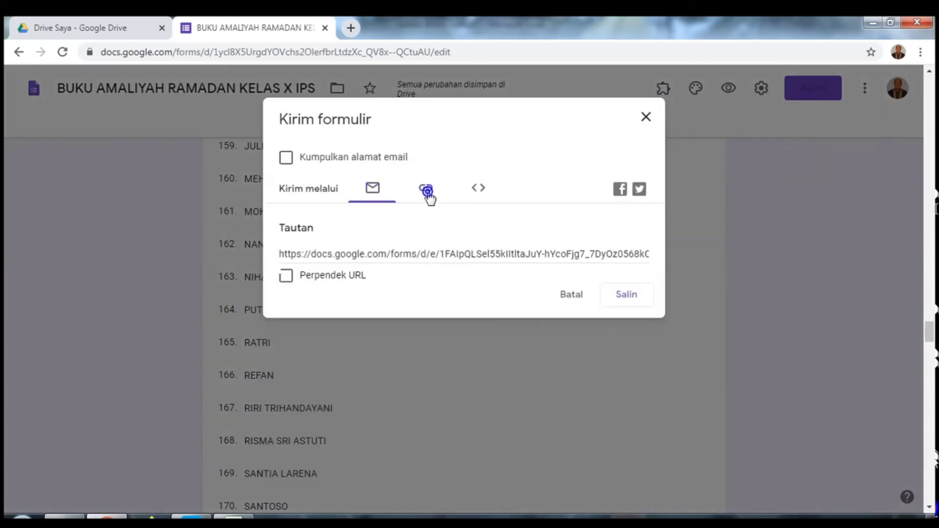
left_click(320, 276)
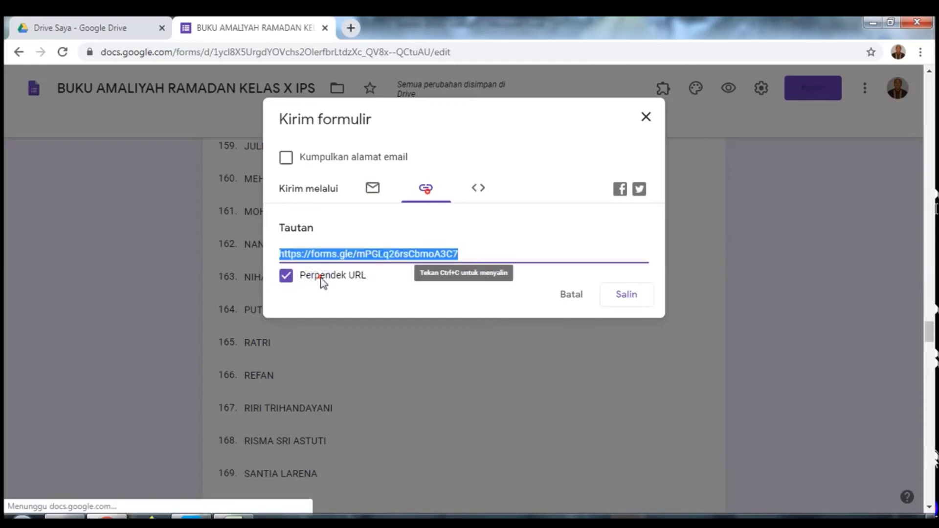
left_click(618, 297)
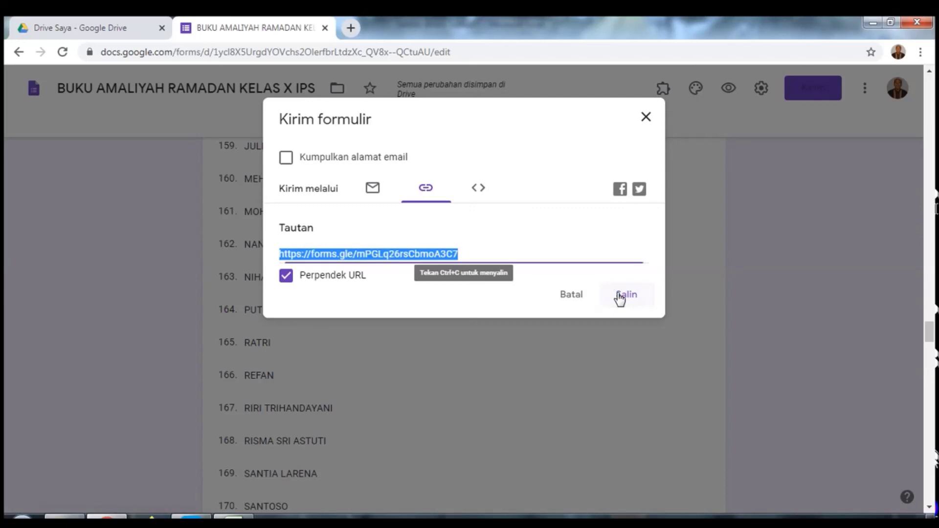
left_click(617, 293)
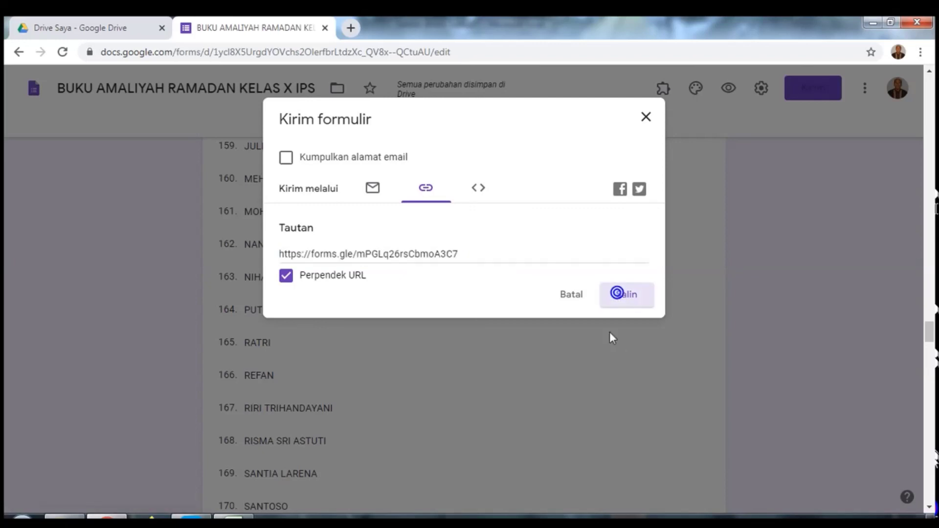